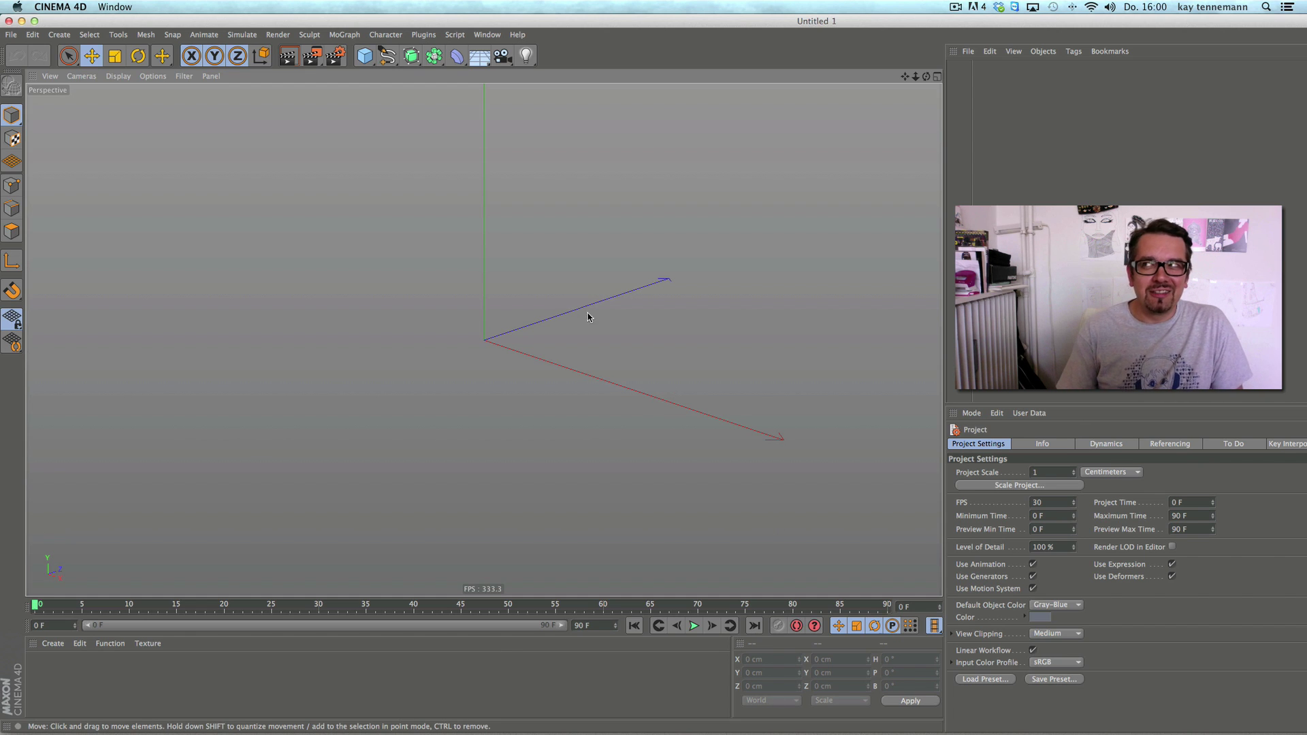
Step: Add a Text spline to the scene and delete it again
left_click(388, 58)
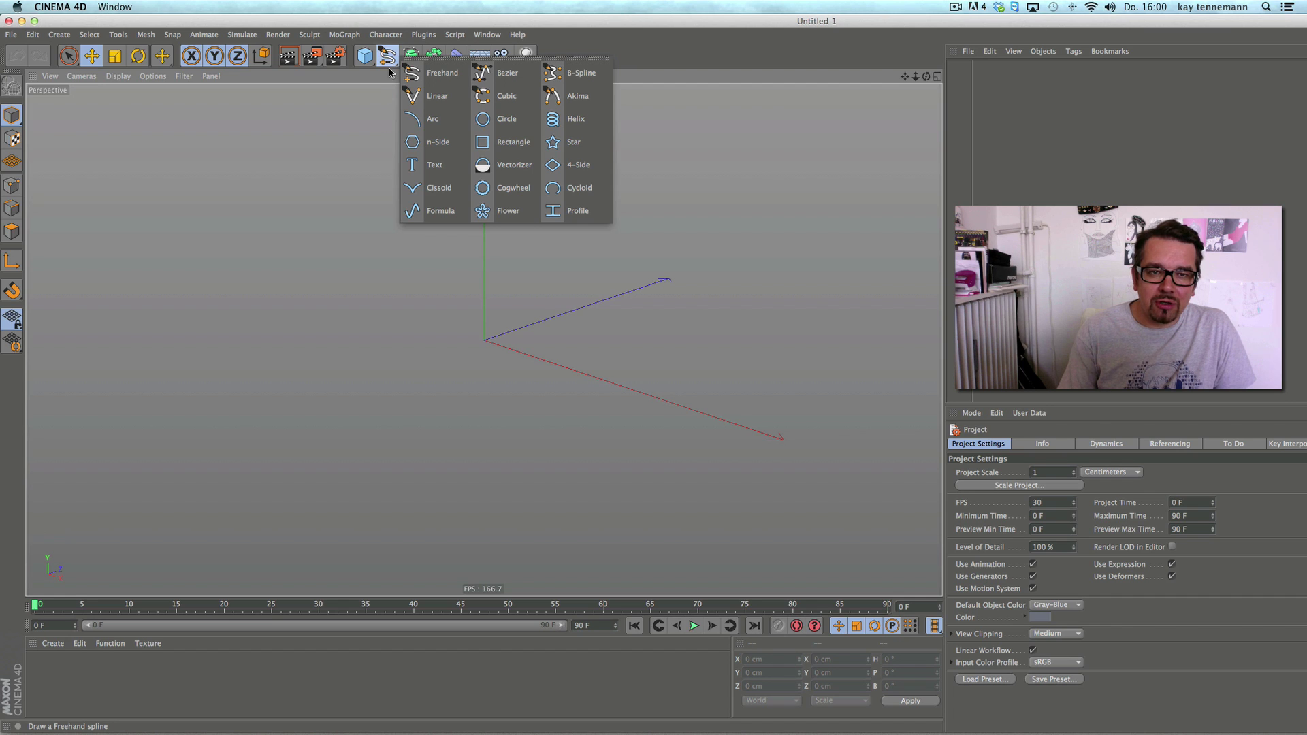
left_click(417, 169)
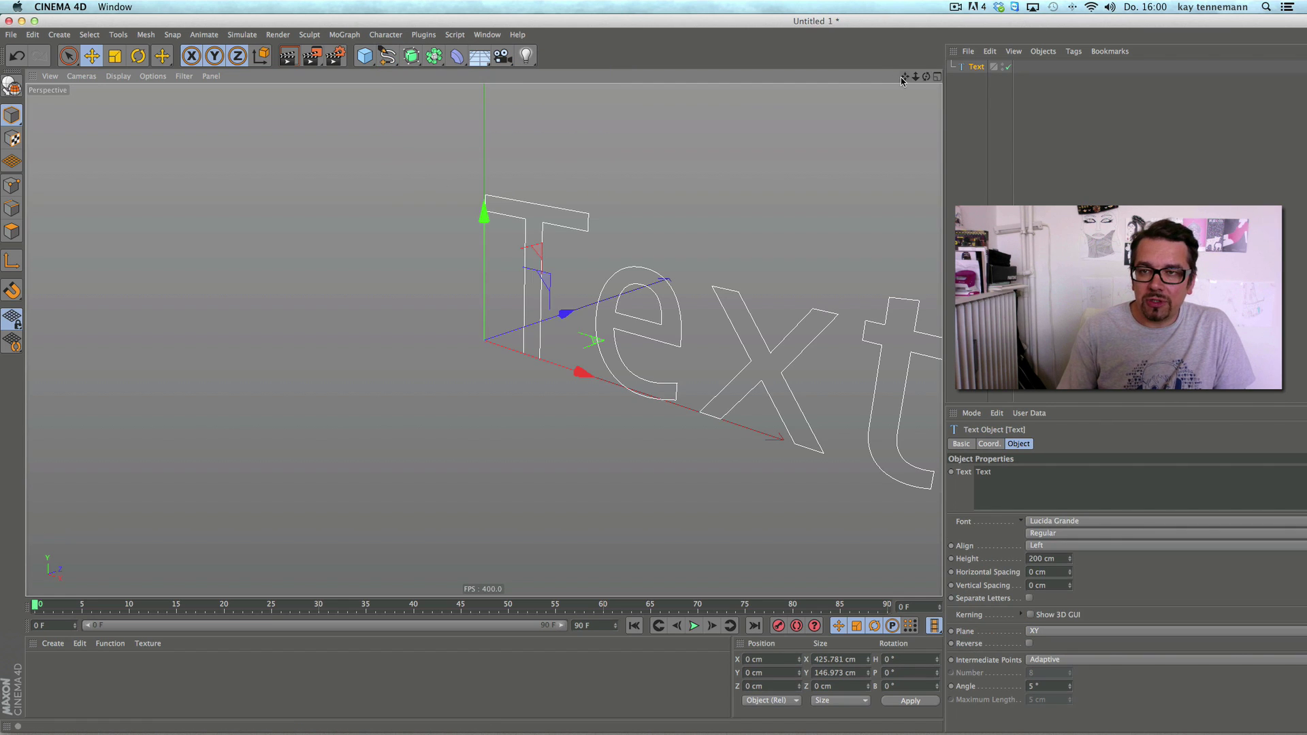
left_click_drag(905, 76, 714, 79)
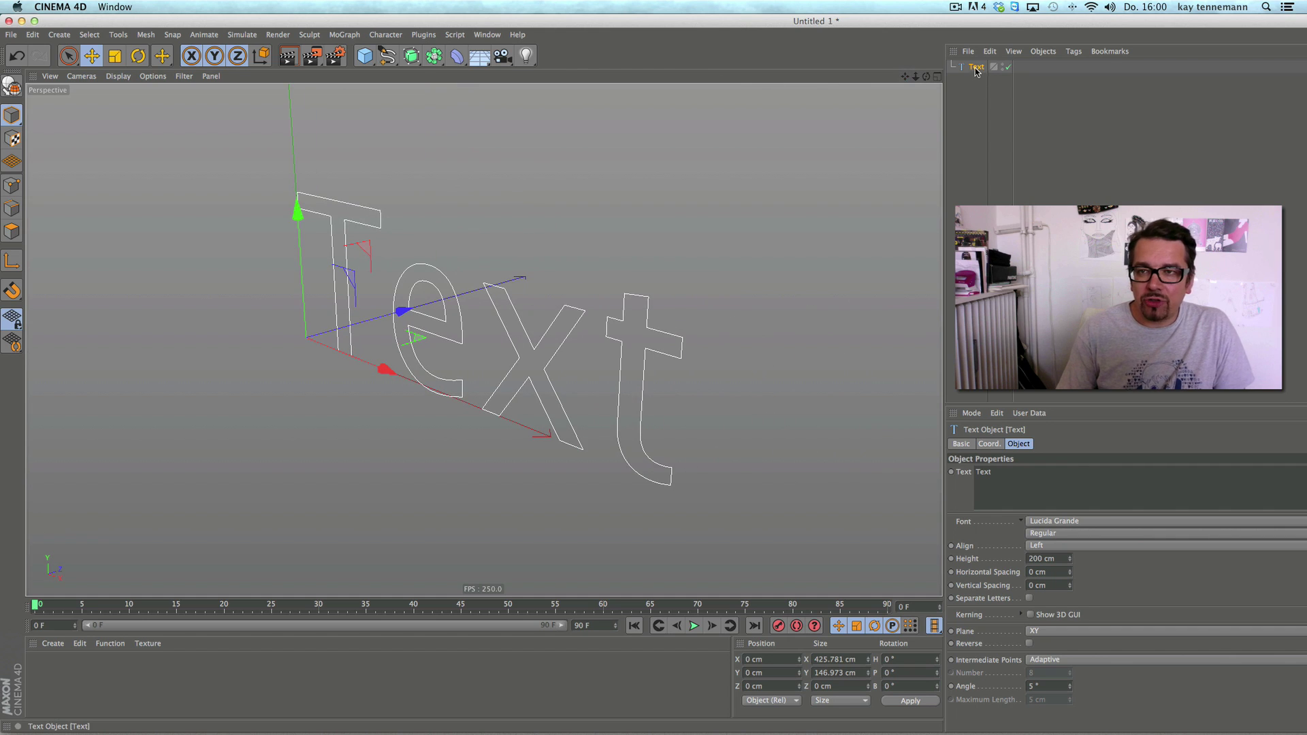
key("Delete")
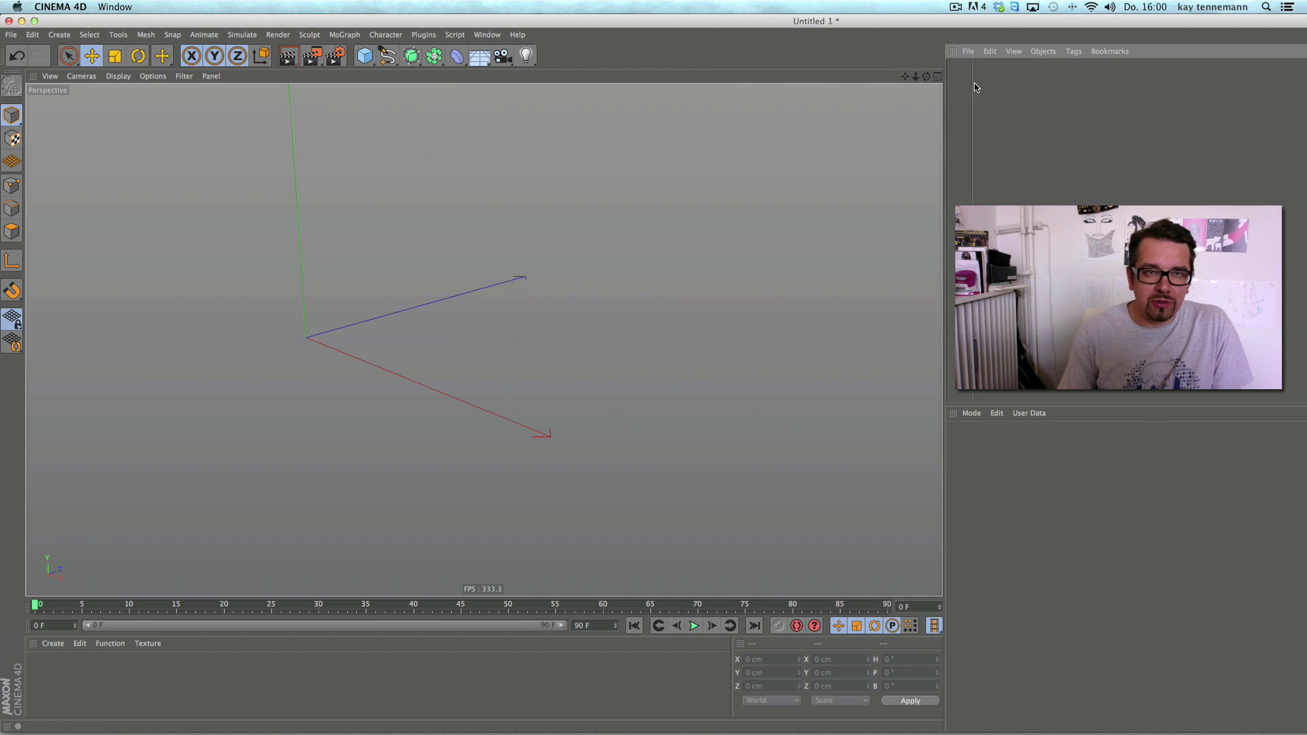
Step: Add a MoGraph MoText object to the empty scene
left_click(352, 36)
left_click(368, 188)
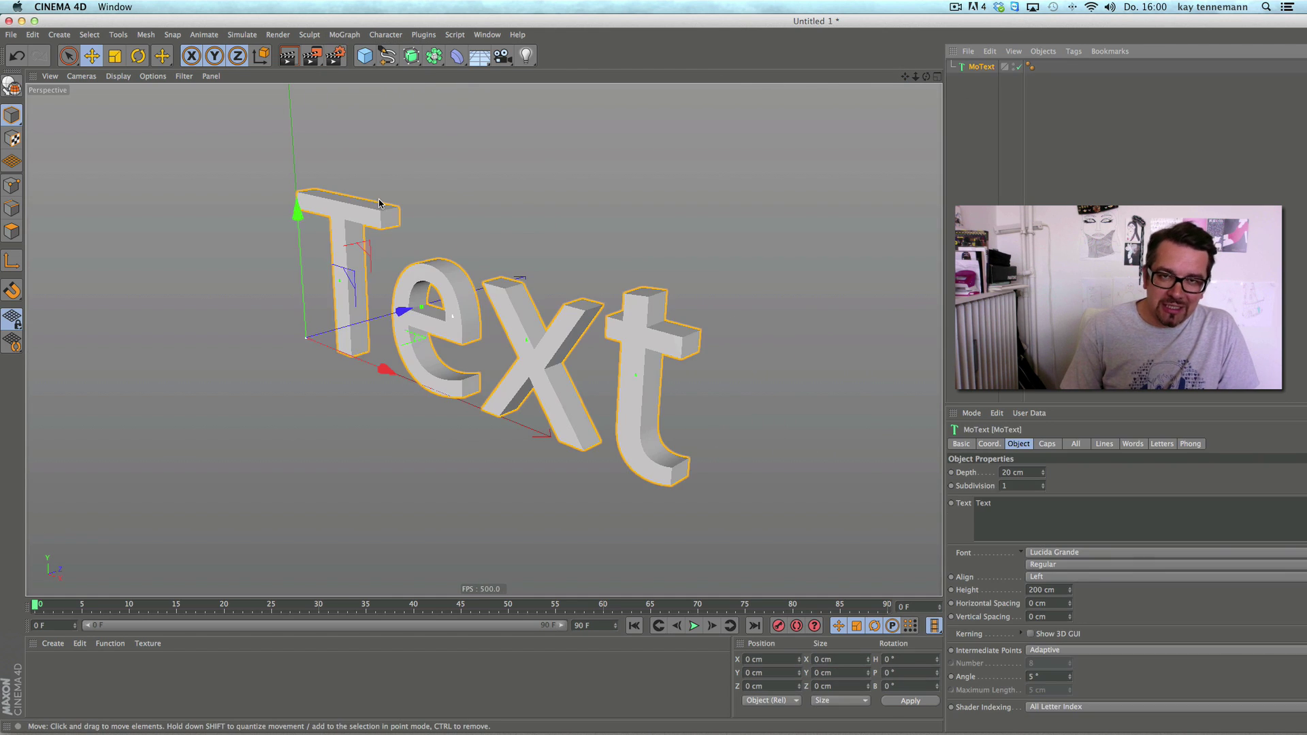
left_click_drag(446, 383, 502, 347, "alt")
right_click_drag(516, 345, 553, 350, "alt")
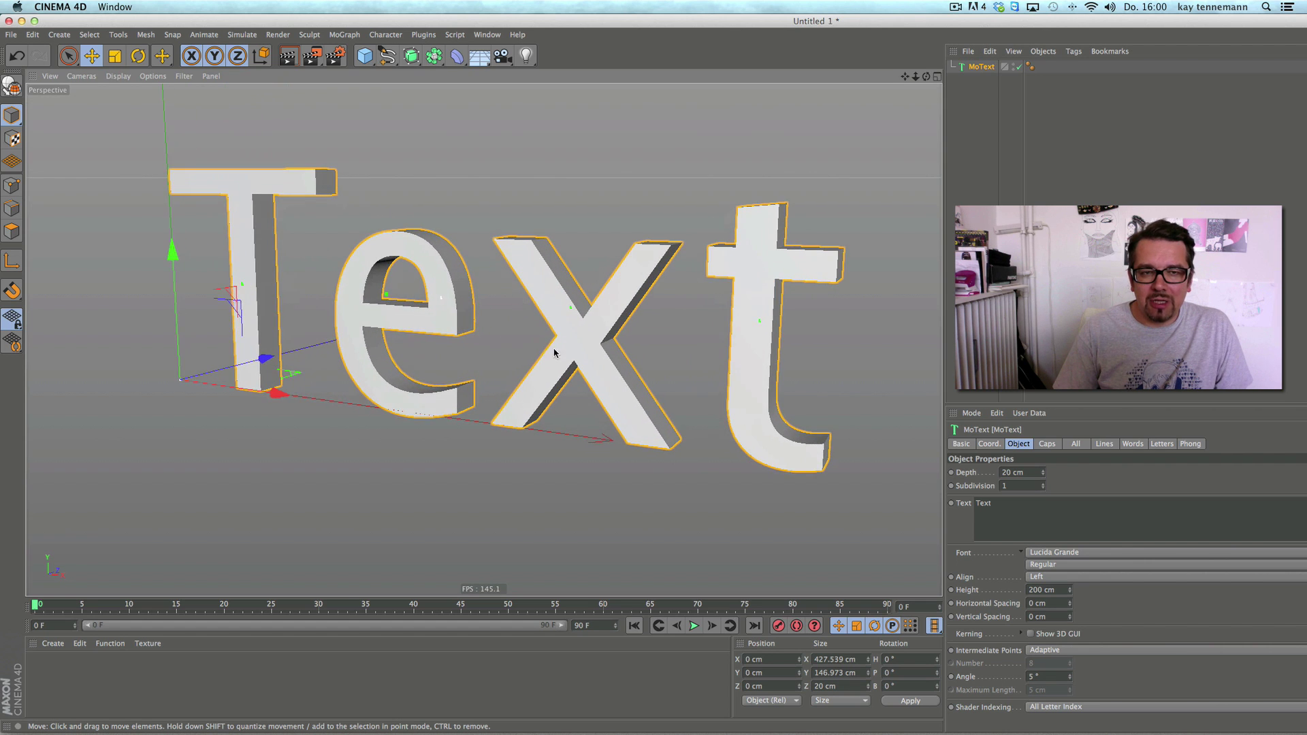
middle_click_drag(535, 348, 511, 342, "alt")
left_click_drag(511, 342, 514, 354, "alt")
scroll(513, 354, "down", 4)
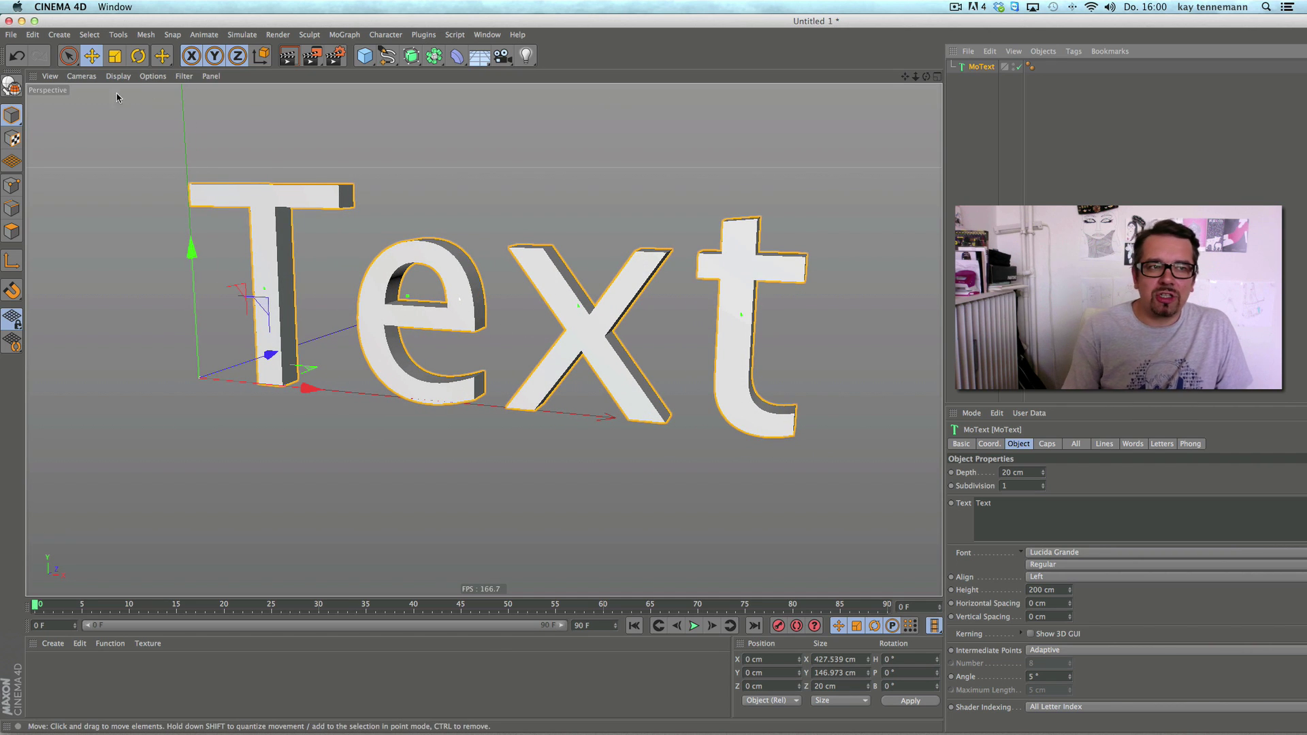
Step: Make the MoText object editable and expand its hierarchy down to the spline inside the letter t
left_click(12, 87)
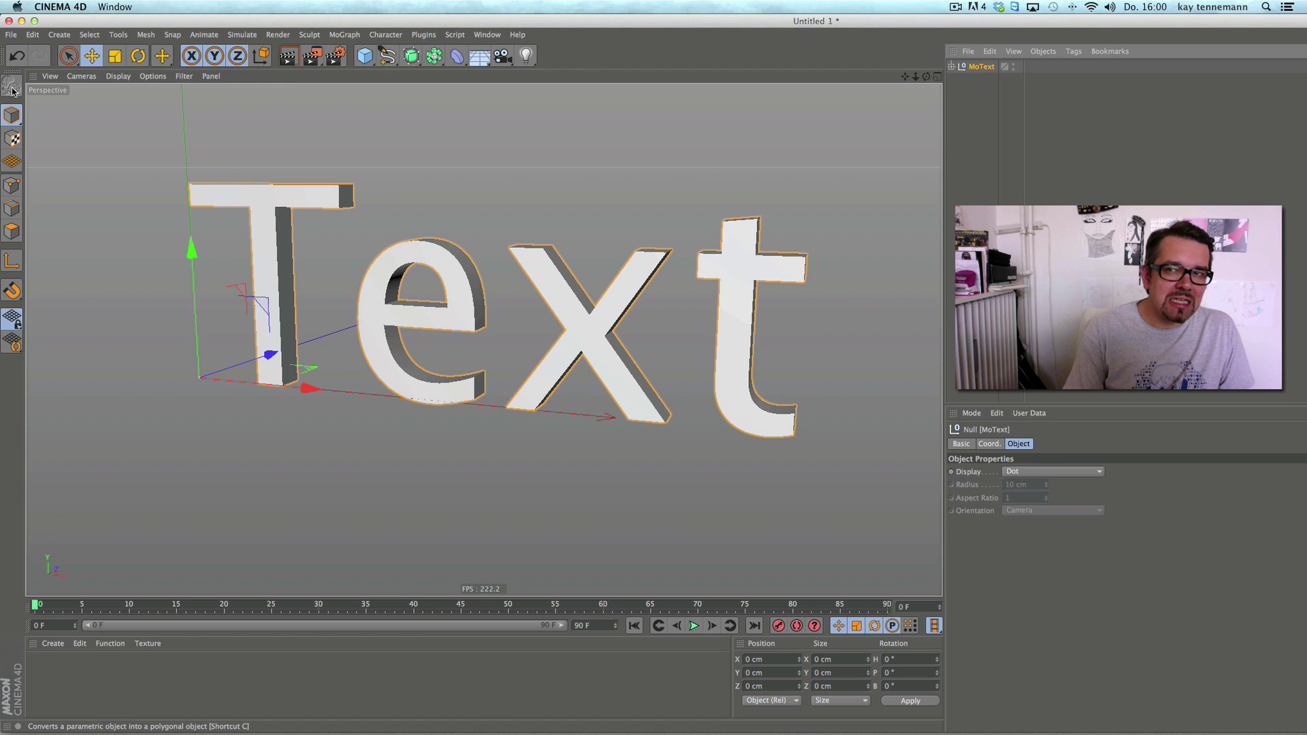
left_click(951, 66)
left_click(958, 79)
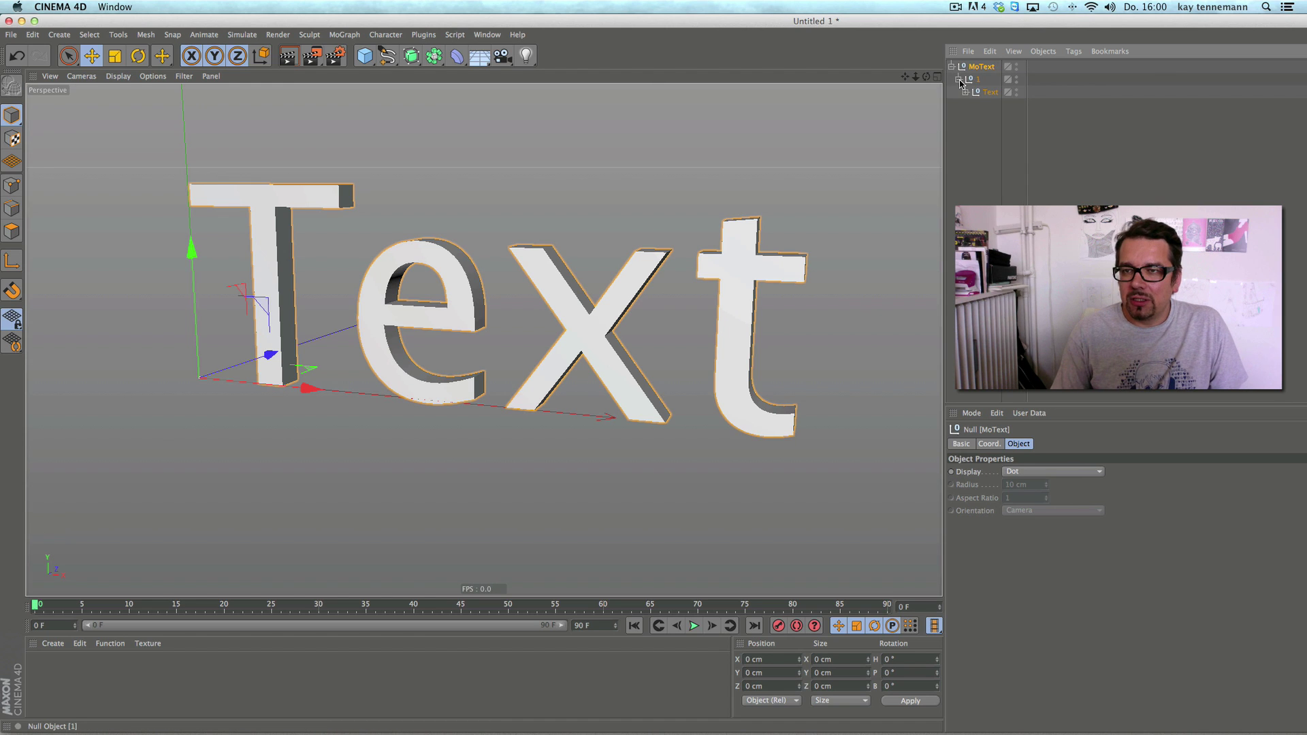
left_click(965, 91)
left_click(988, 144)
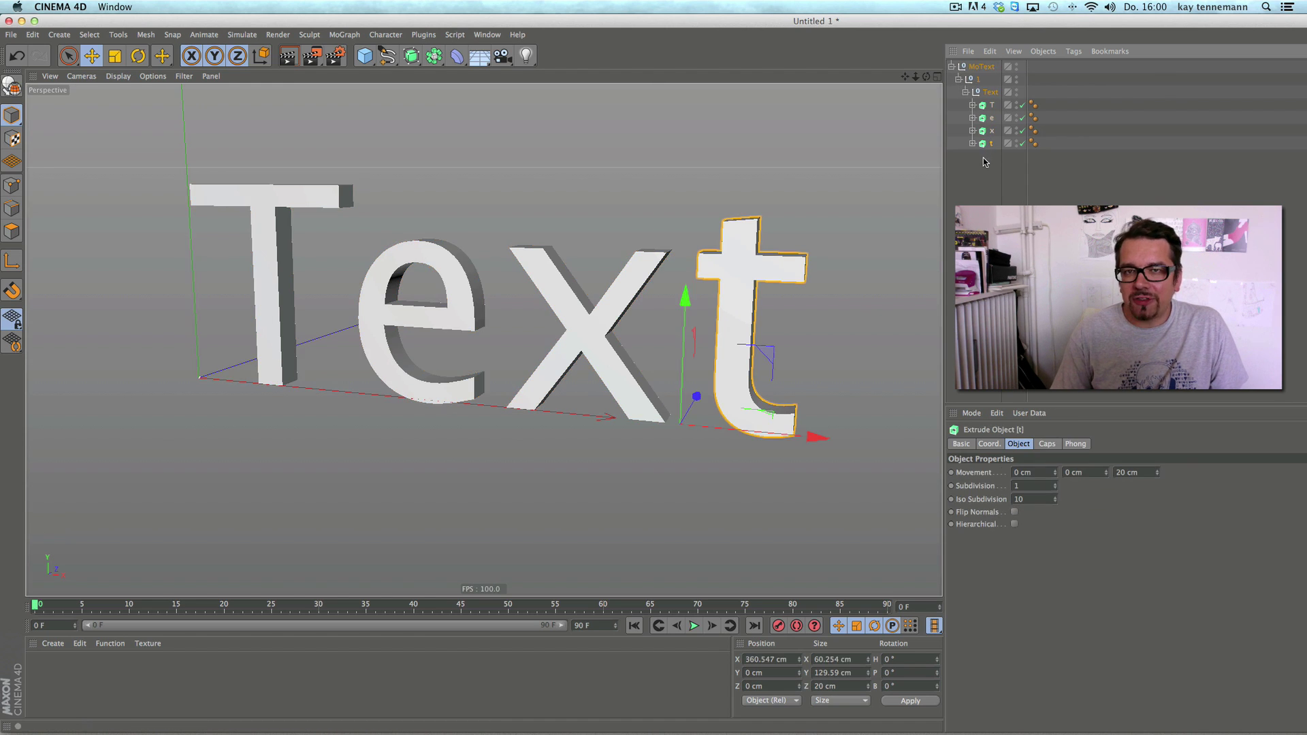
left_click(972, 144)
left_click(997, 157)
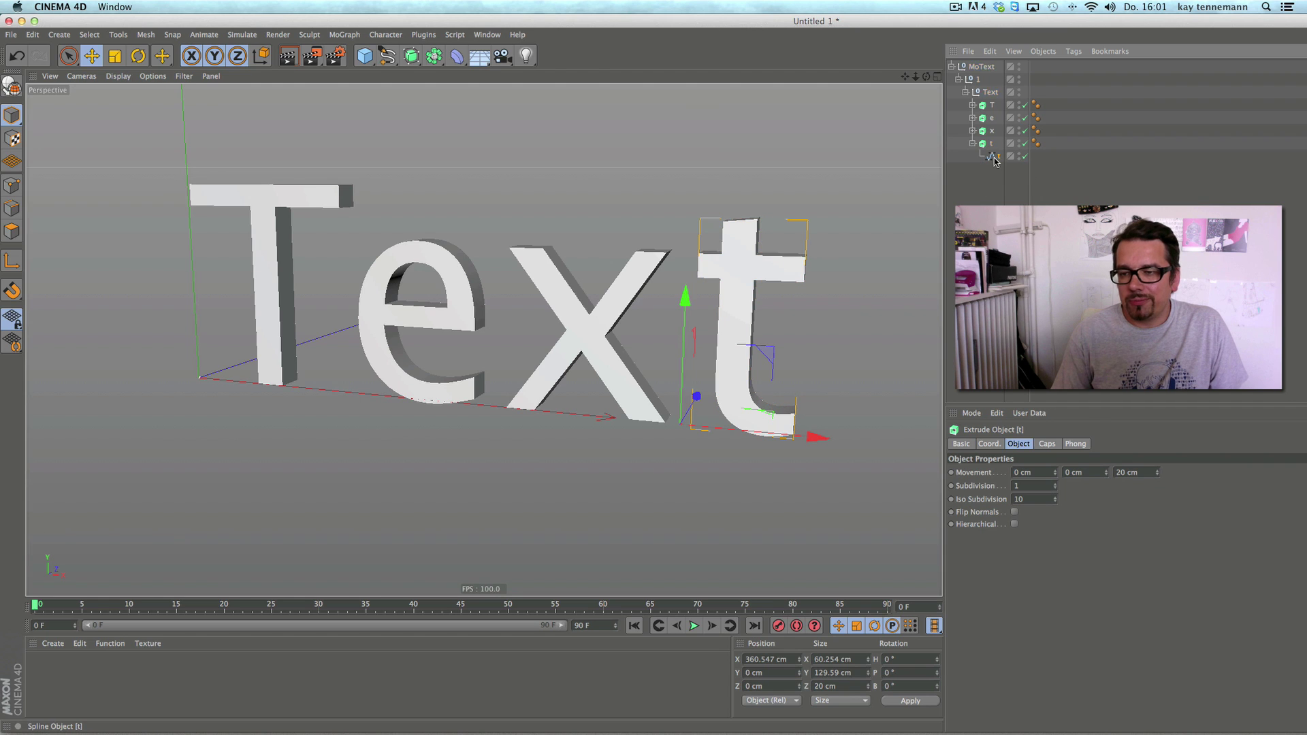
Step: Replace the converted text hierarchy with a fresh MoText object
left_click_drag(992, 181, 944, 65)
key("Delete")
left_click(346, 34)
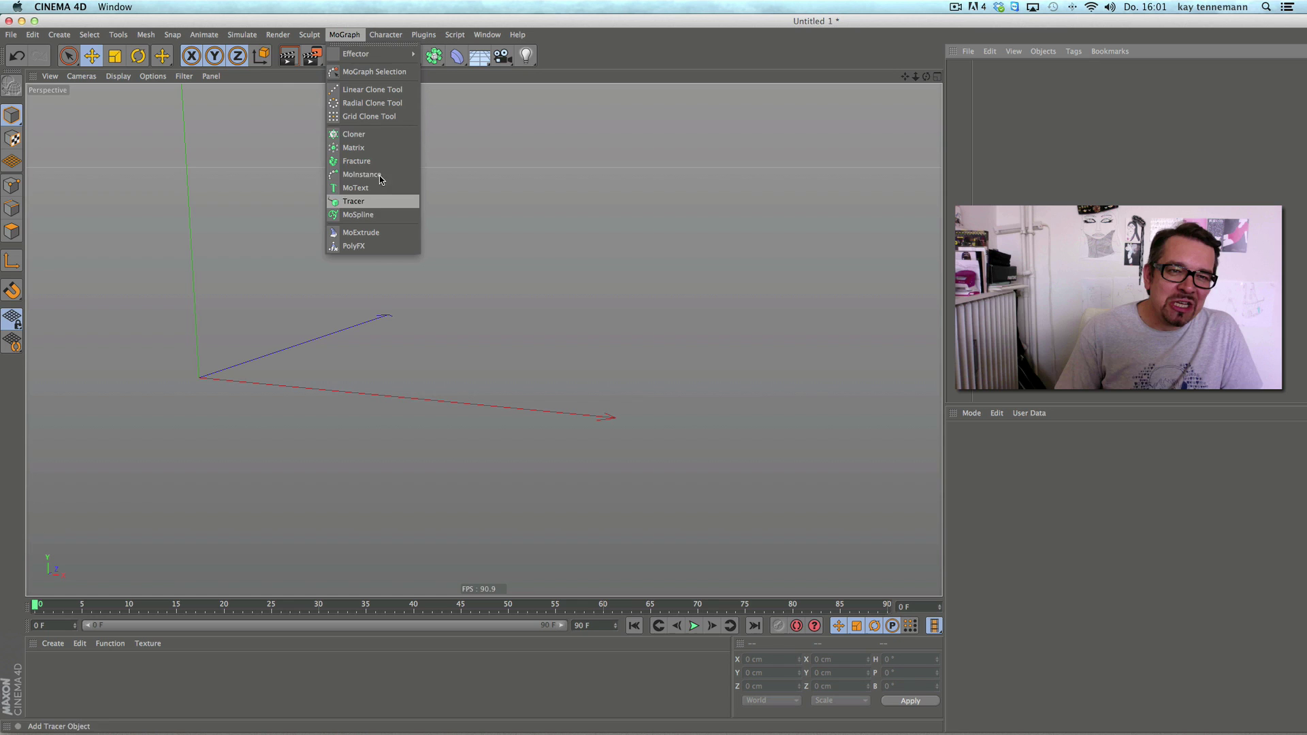
mouse_move(383, 35)
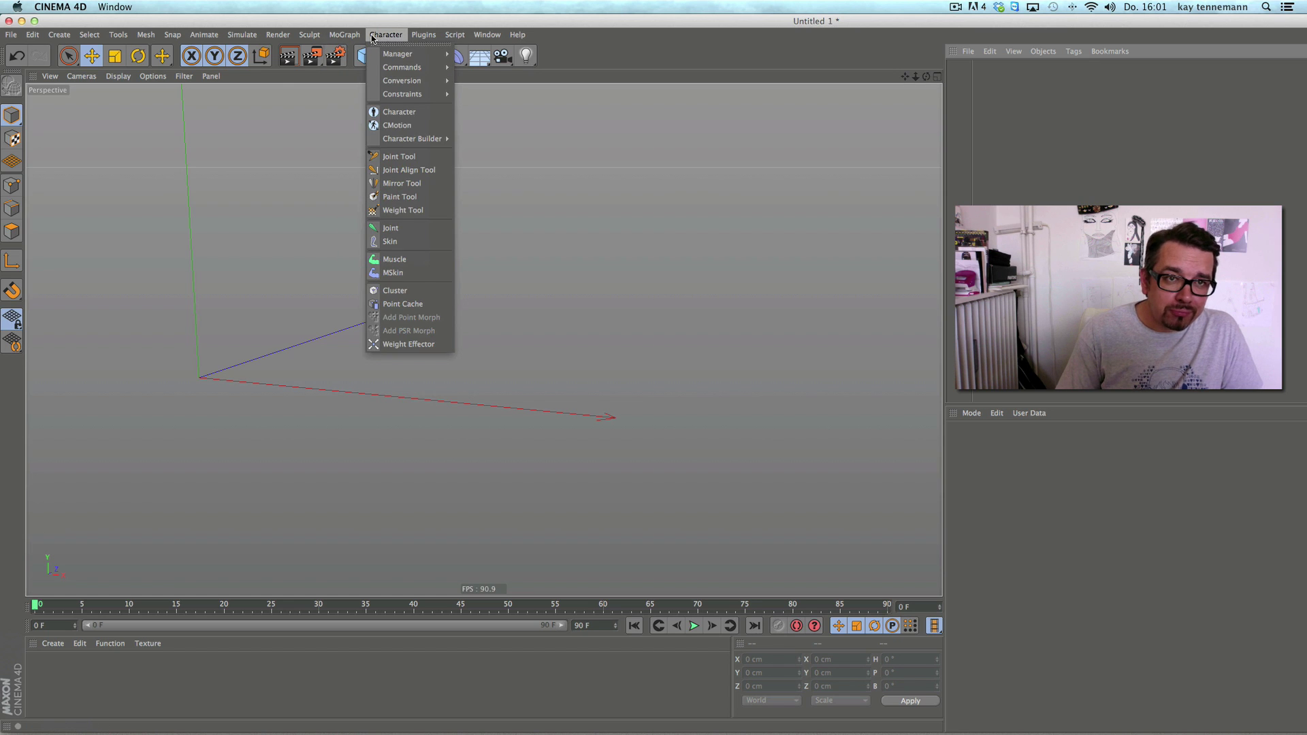
left_click(409, 186)
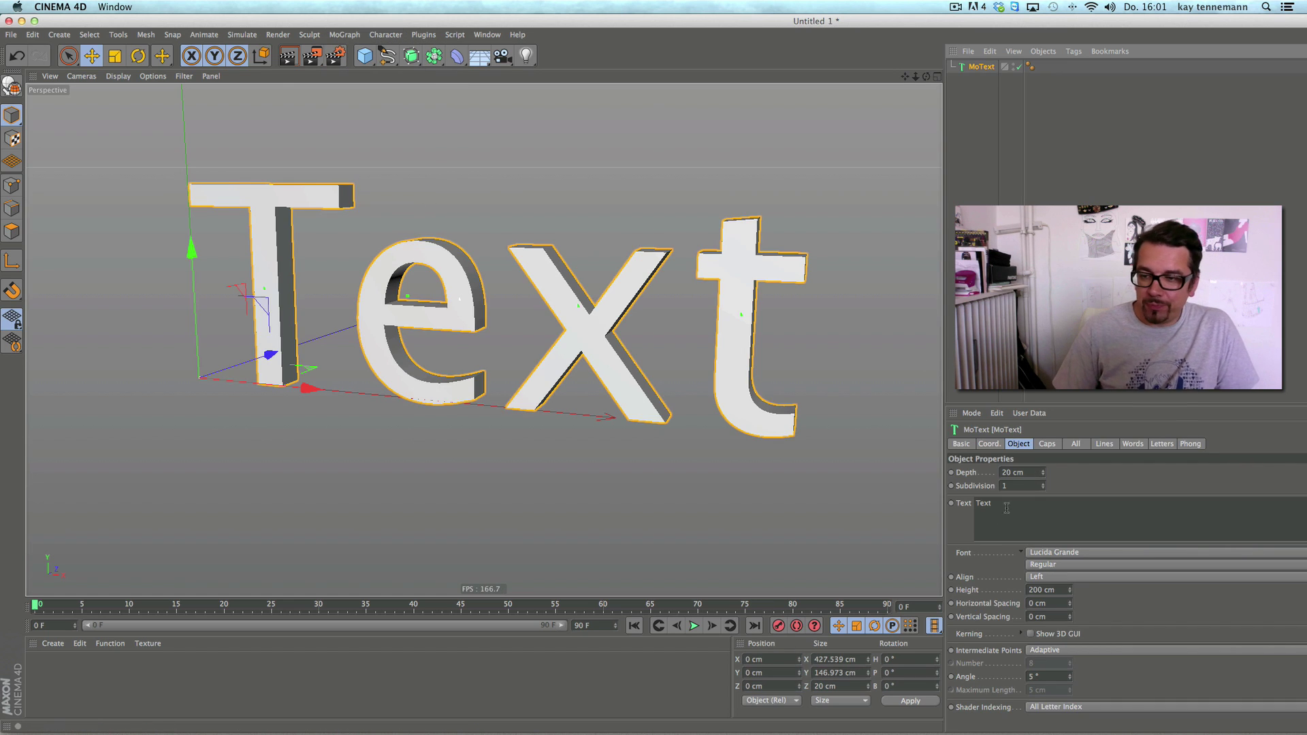
Step: Change the MoText wording to "mostyle"
left_click_drag(992, 504, 954, 513)
type("mo")
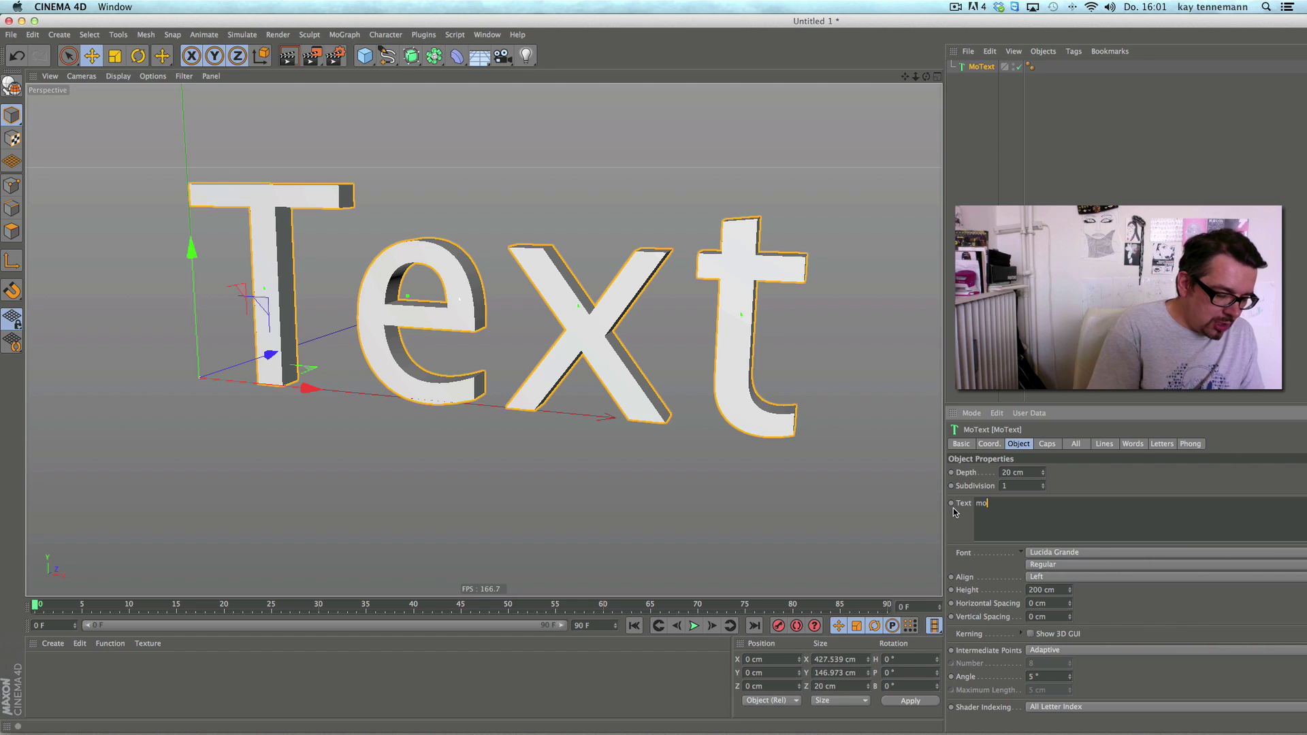
type("style")
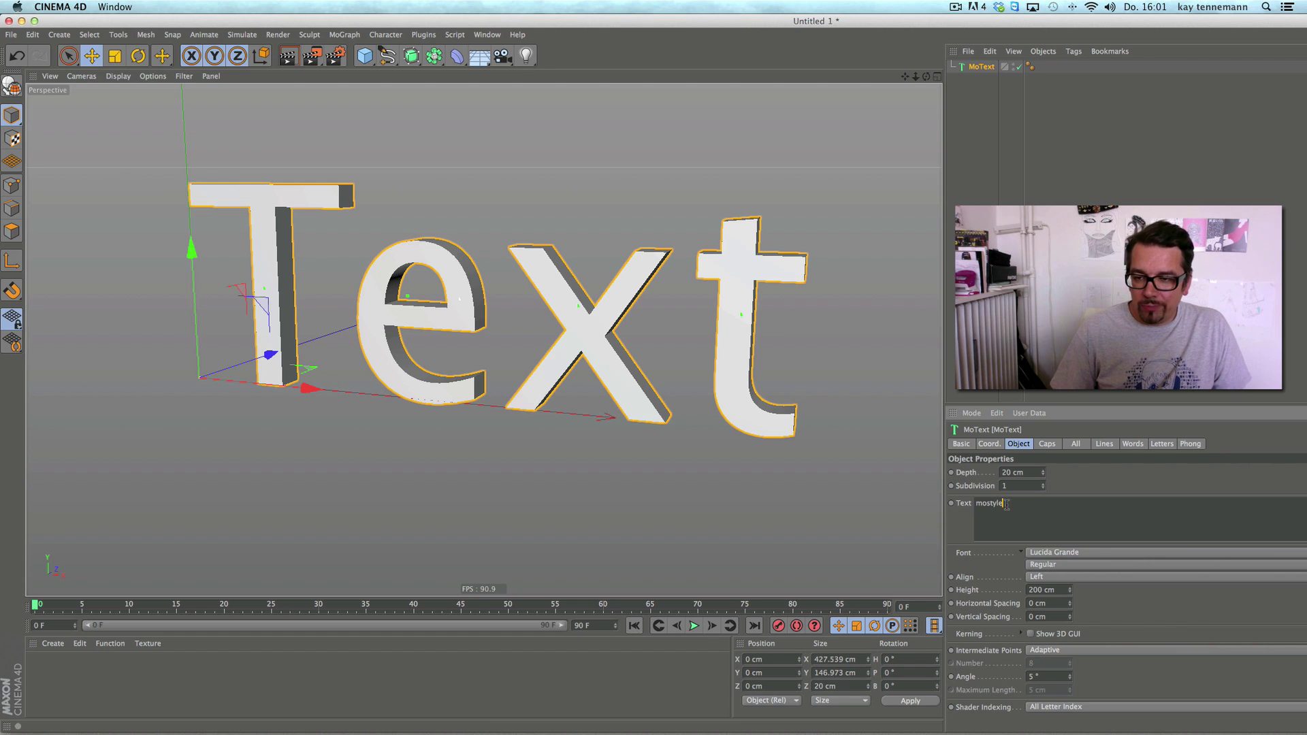
left_click_drag(1008, 503, 954, 510)
left_click(1056, 551)
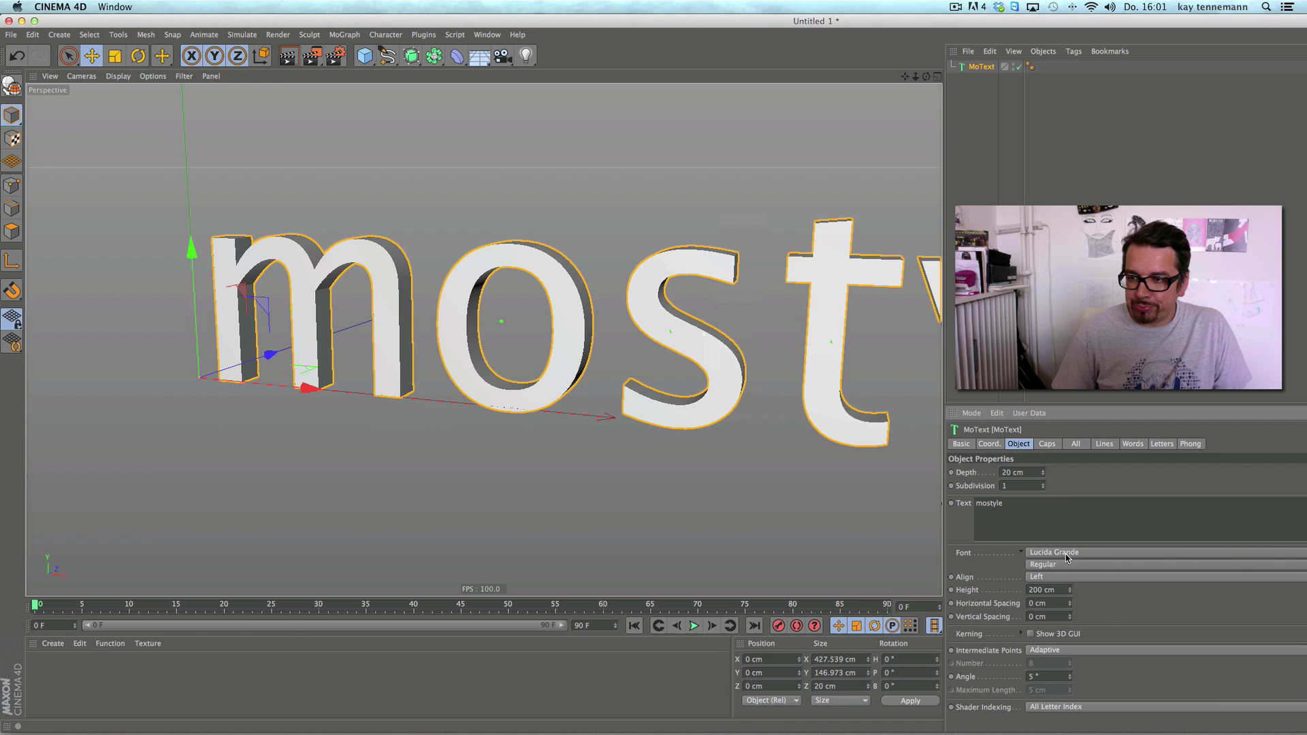
Step: Set the MoText font to Helvetica Neue
left_click(1067, 555)
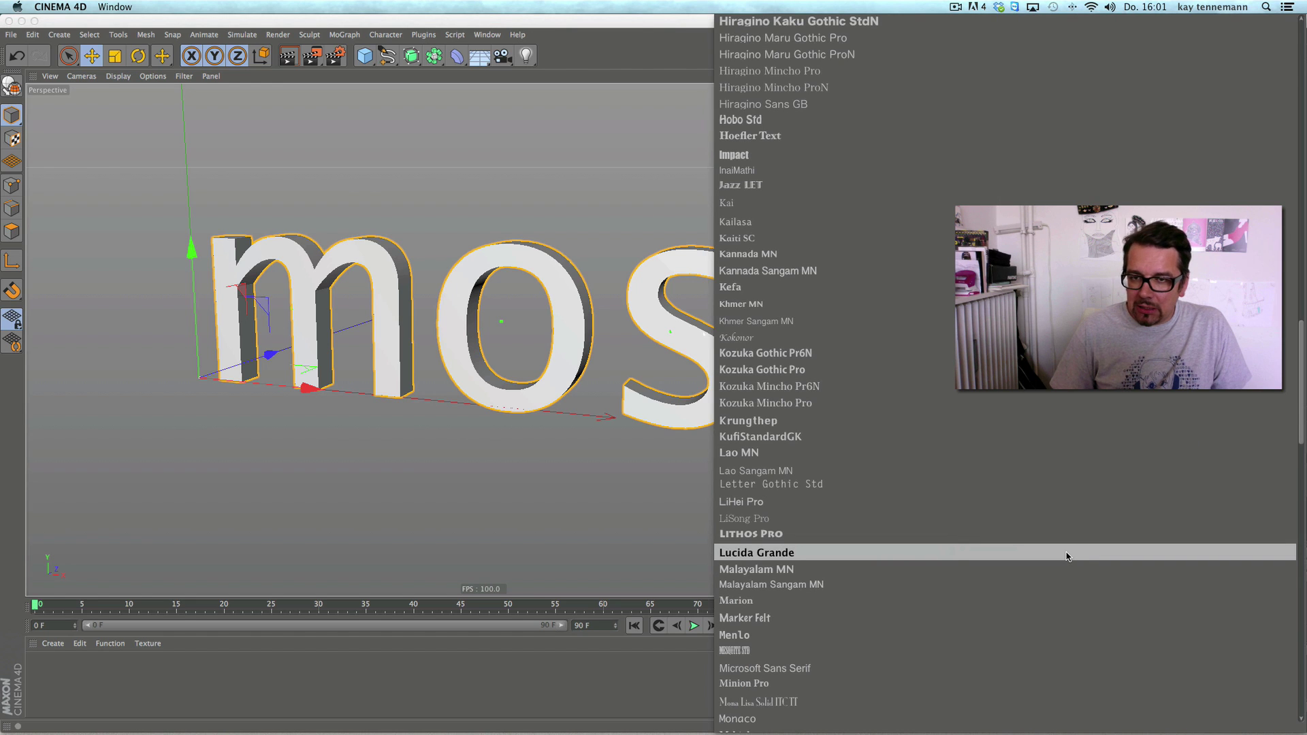
scroll(899, 272, "up", 15)
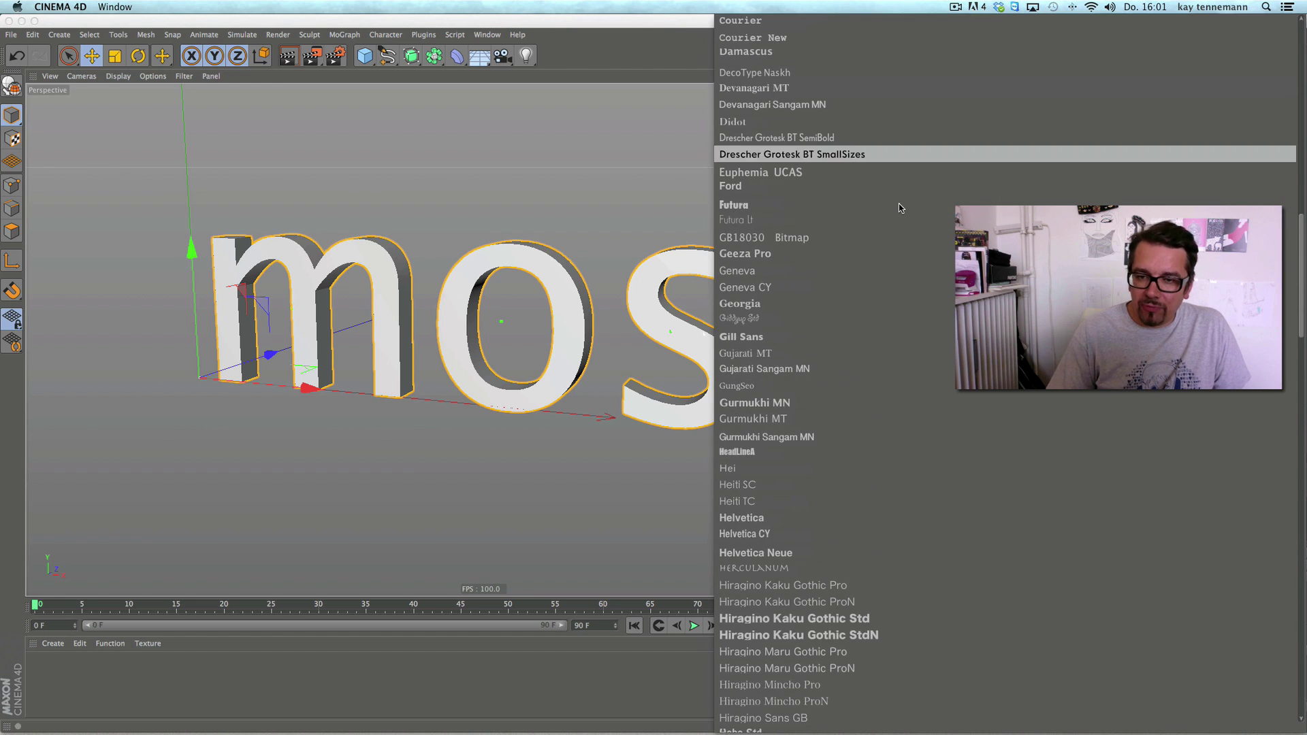
left_click(861, 551)
mouse_move(915, 79)
left_mouse_down()
mouse_move(892, 80)
mouse_move(911, 82)
left_mouse_up()
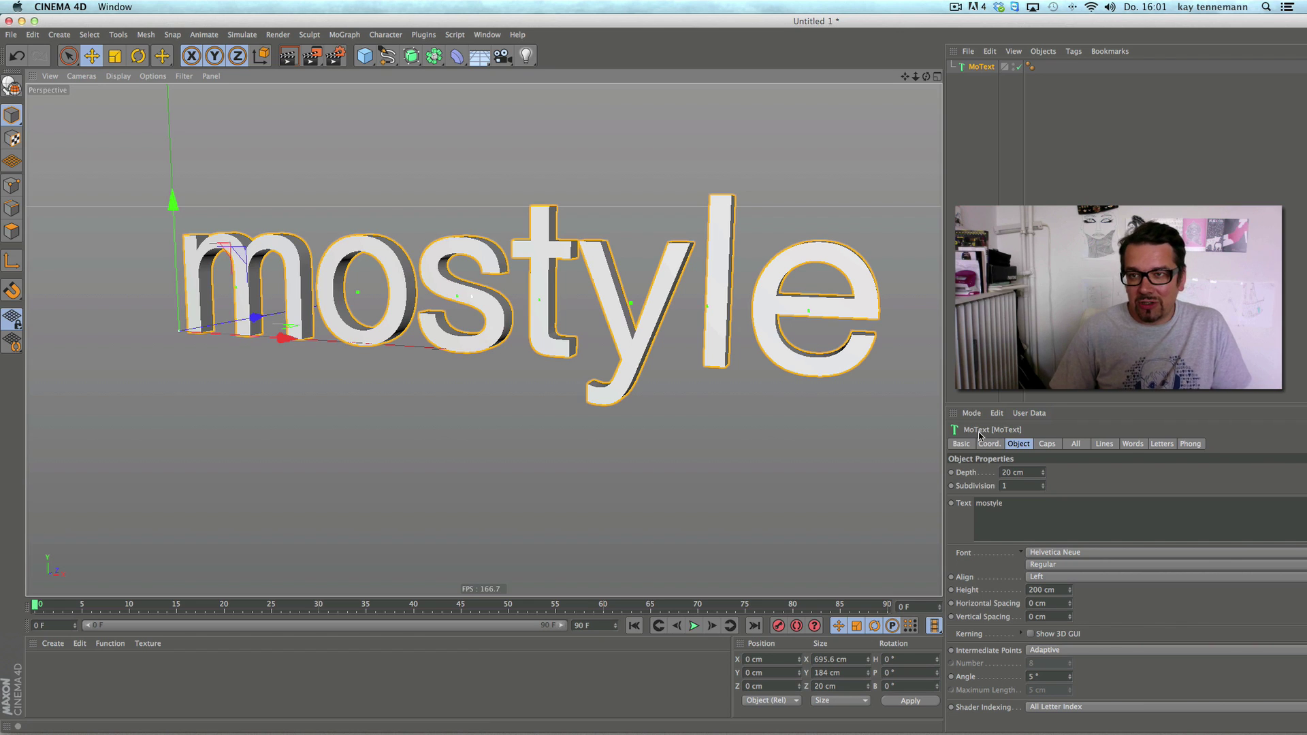
Step: Shorten the MoText wording to "mo" and duplicate the object
left_click_drag(986, 504, 1044, 505)
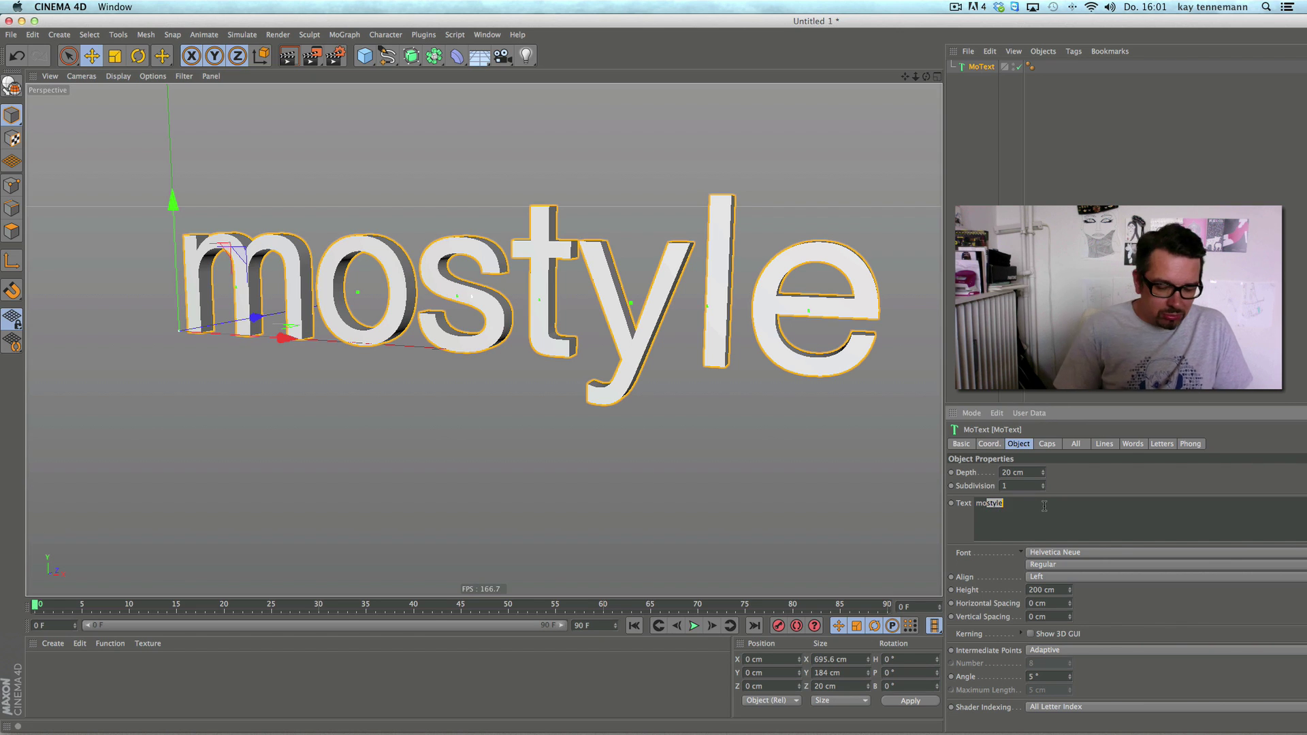
key("BackSpace")
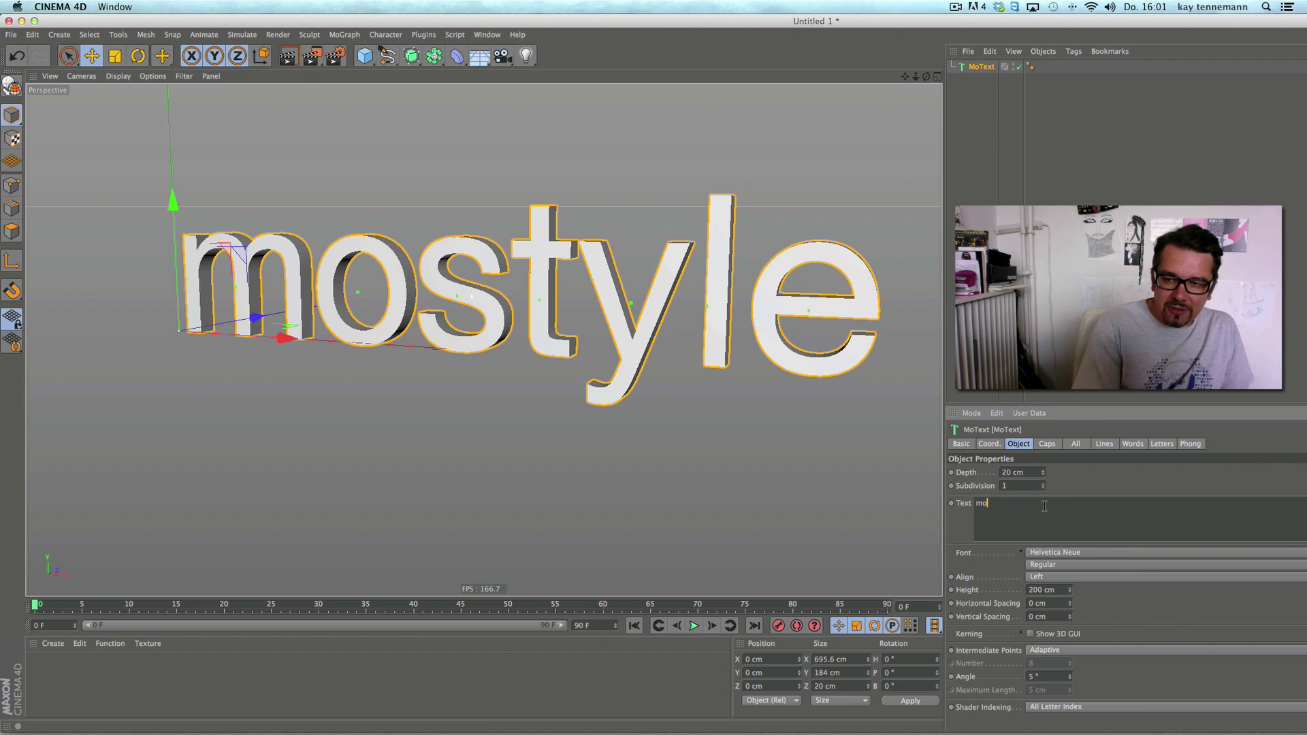
left_click(988, 69)
key("super+c")
key("super+v")
Step: Change the wording of the duplicated MoText to "style"
left_click_drag(1006, 503, 962, 503)
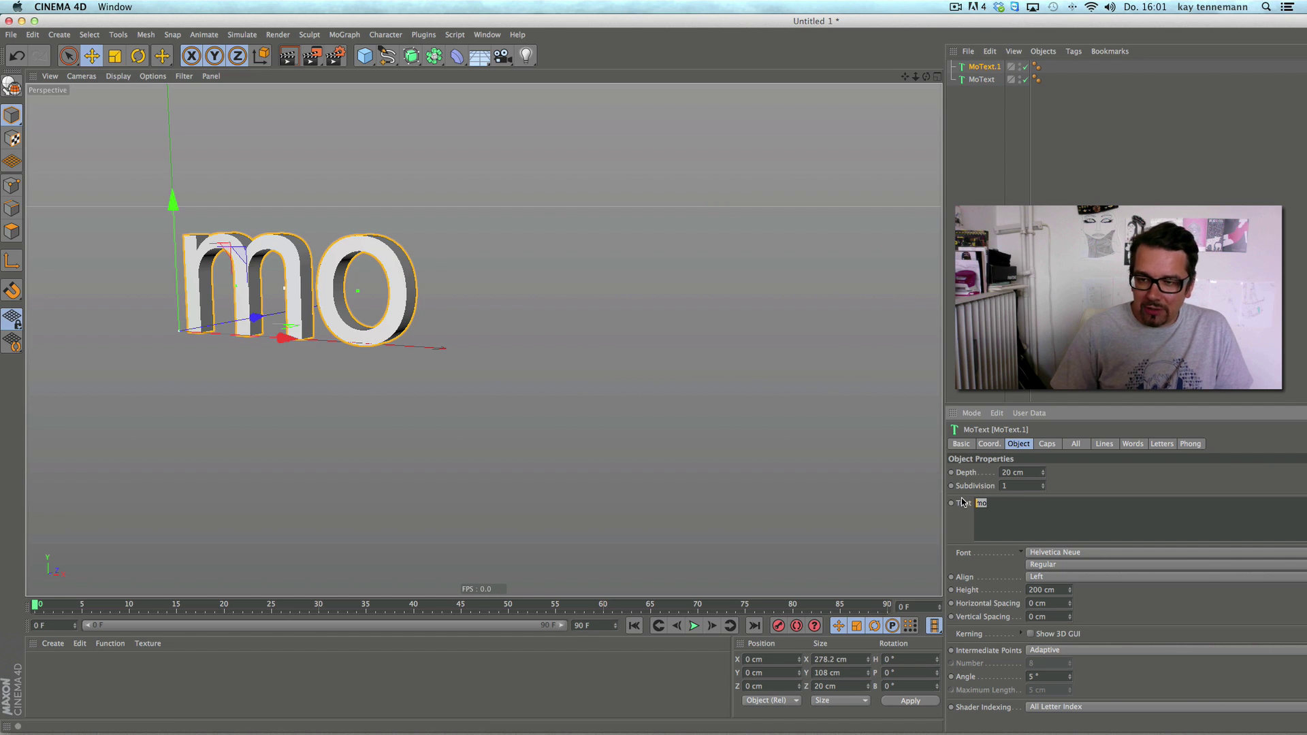
type("style")
key("Return")
type("#")
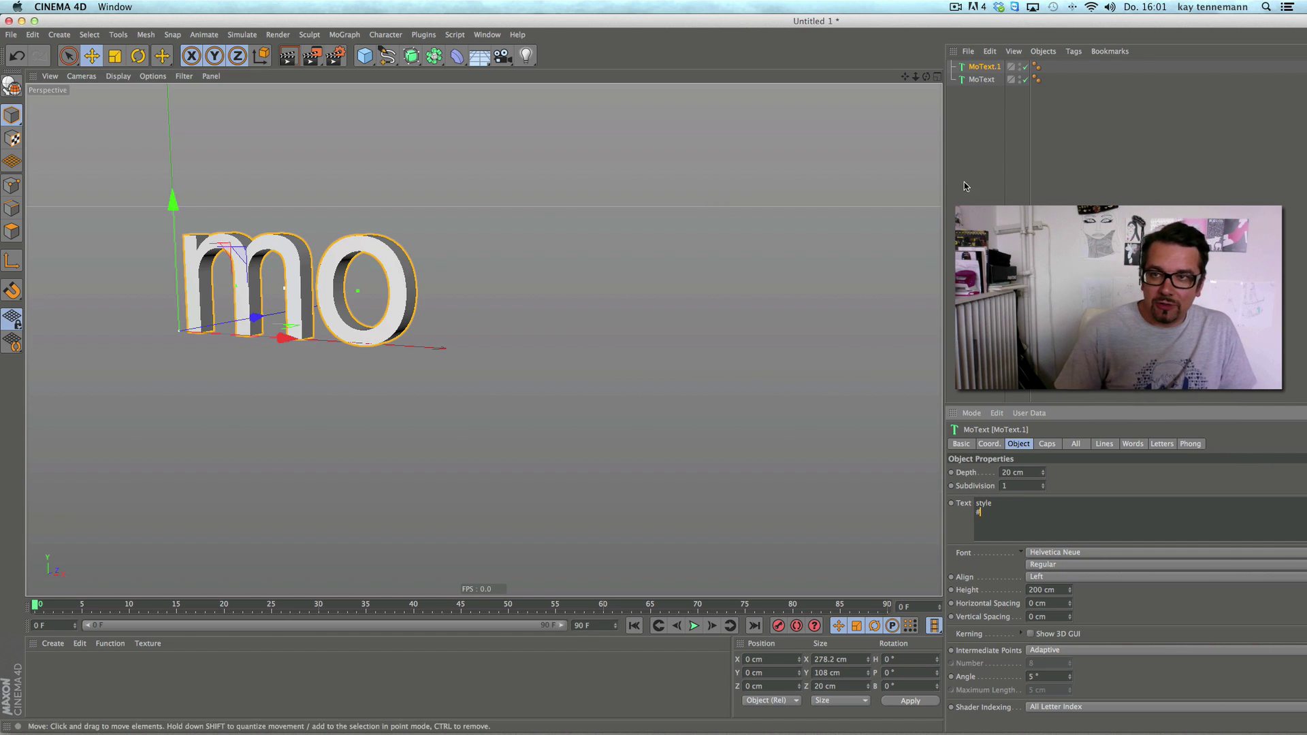
left_click(964, 182)
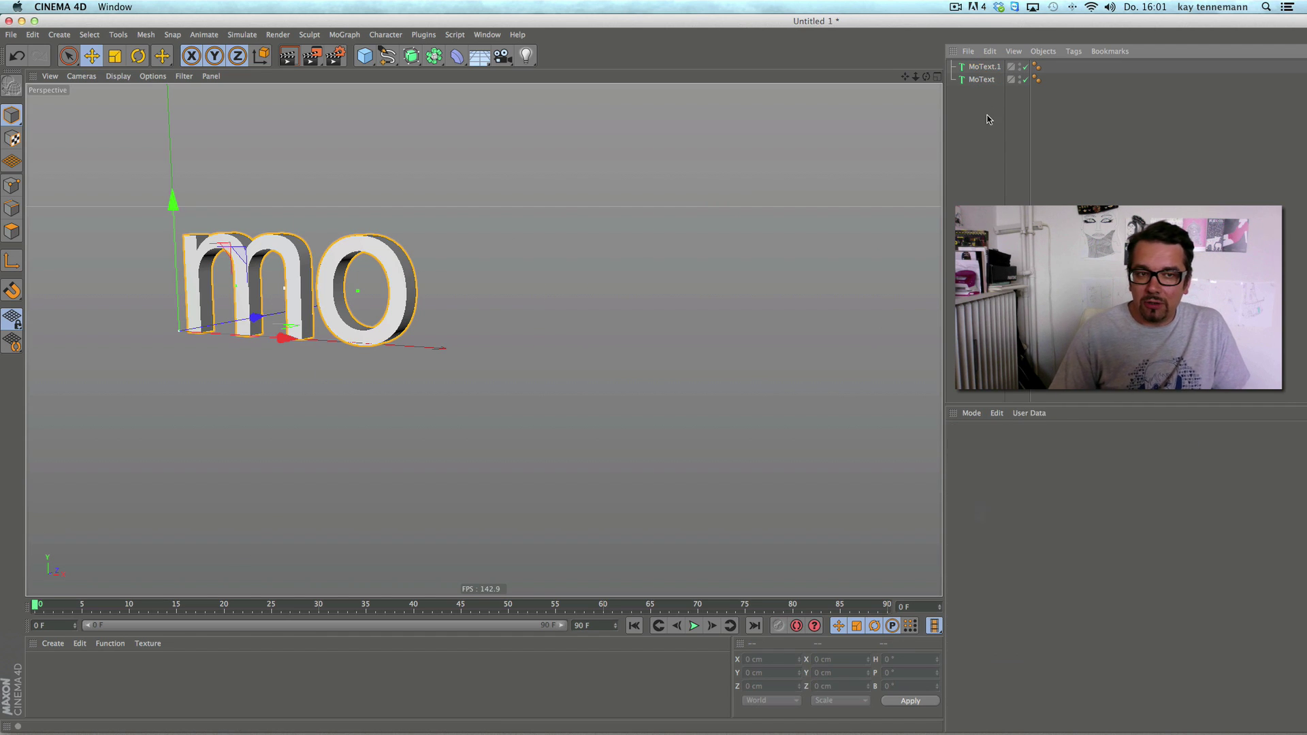
left_click(981, 68)
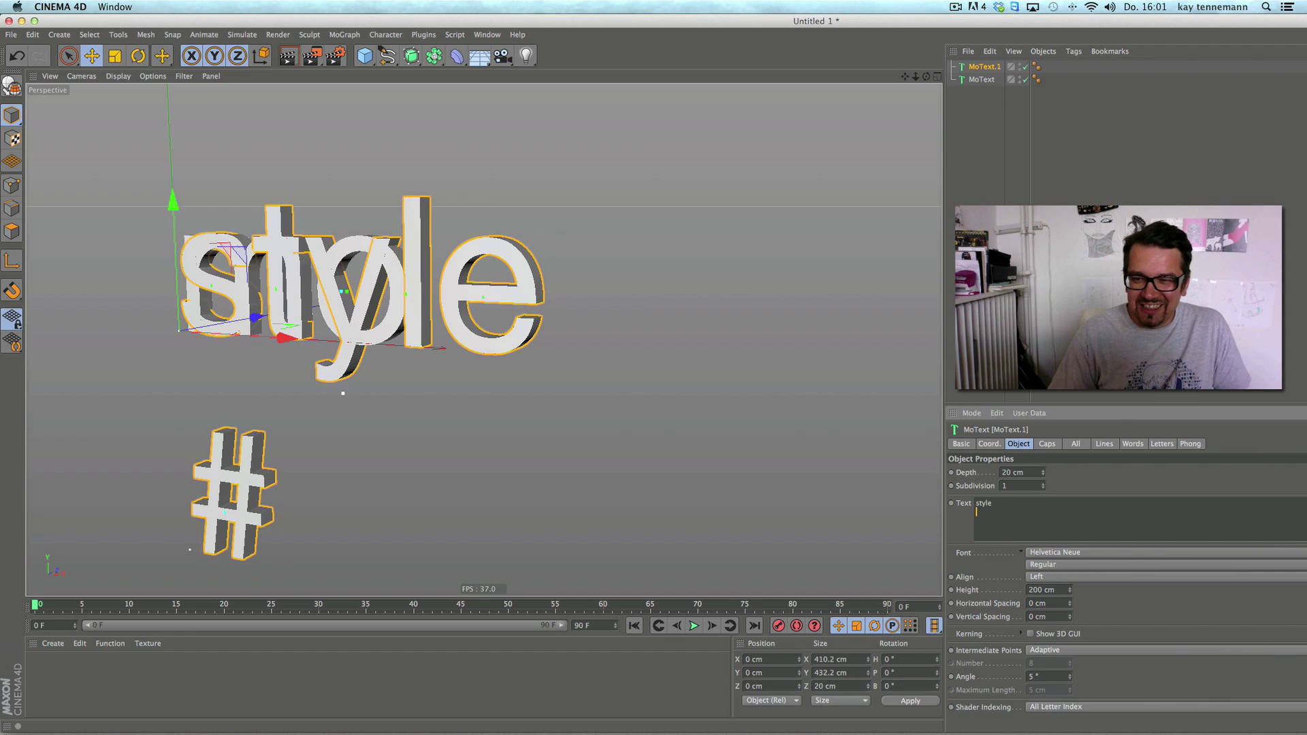
left_click(691, 181)
Step: Move the "style" text to about X 142 cm, Y -112 cm, Z 42 cm, and delete it
left_click(984, 68)
left_click_drag(554, 214, 674, 326)
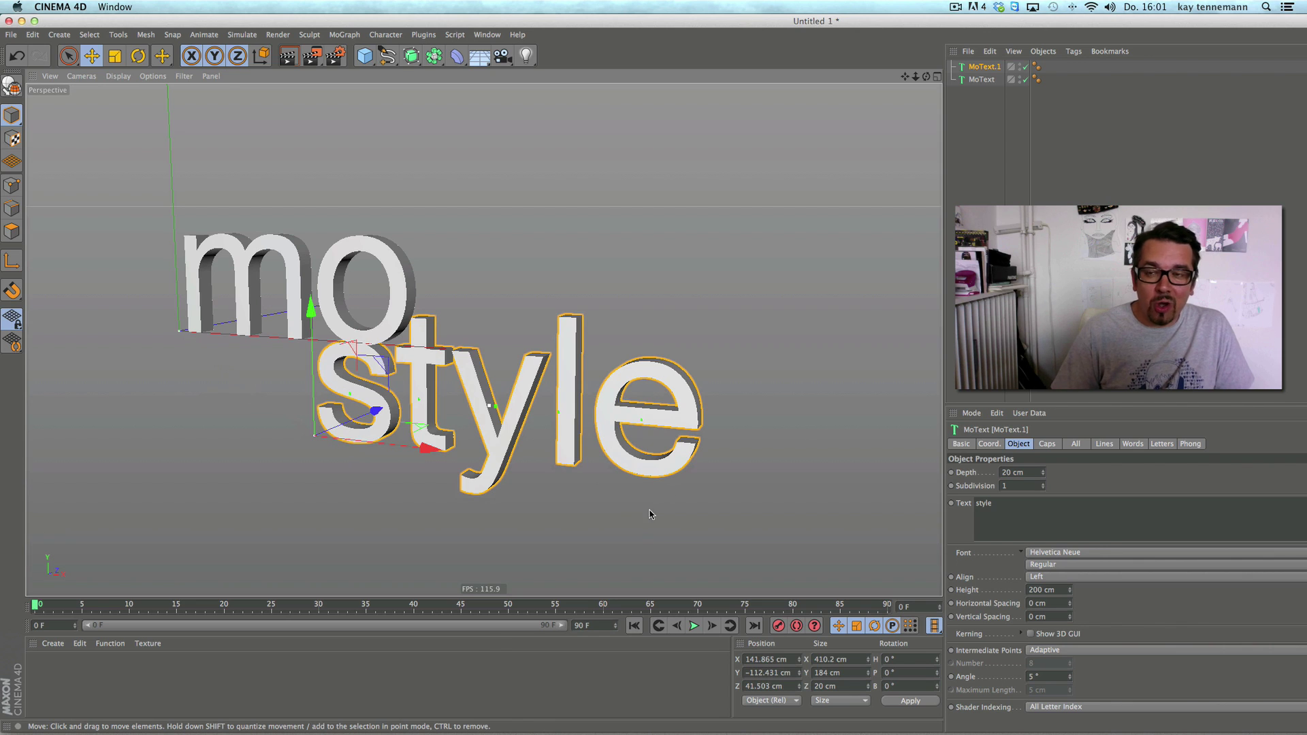
key("Delete")
Step: Extend the remaining MoText wording back to "mostyle"
left_click(985, 66)
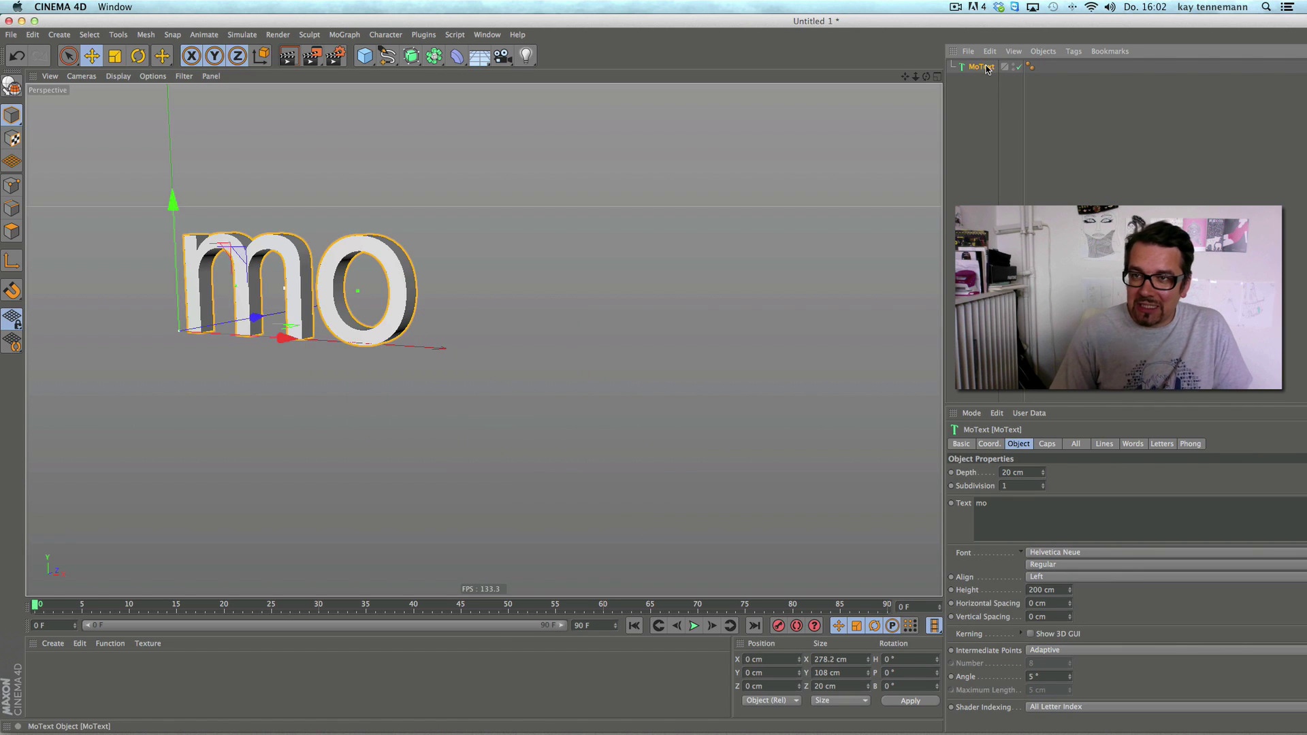
left_click(1001, 503)
type("style")
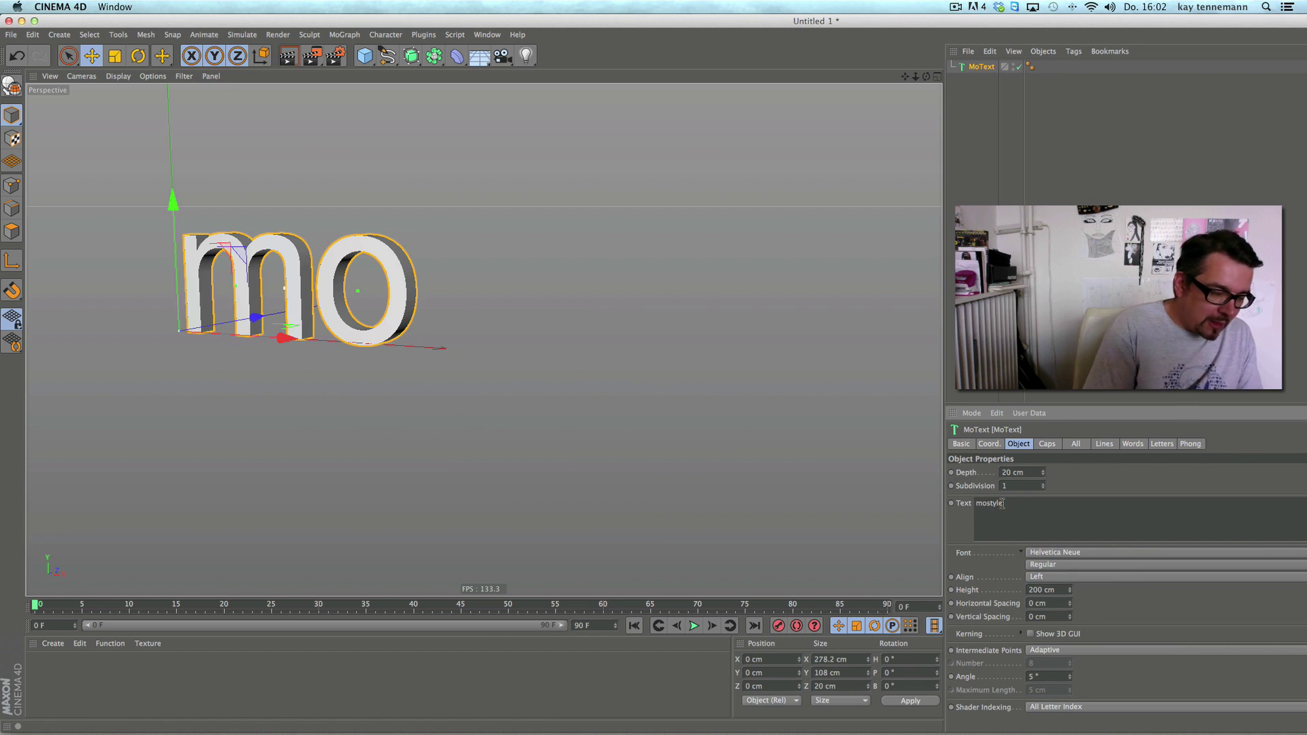
key("Return")
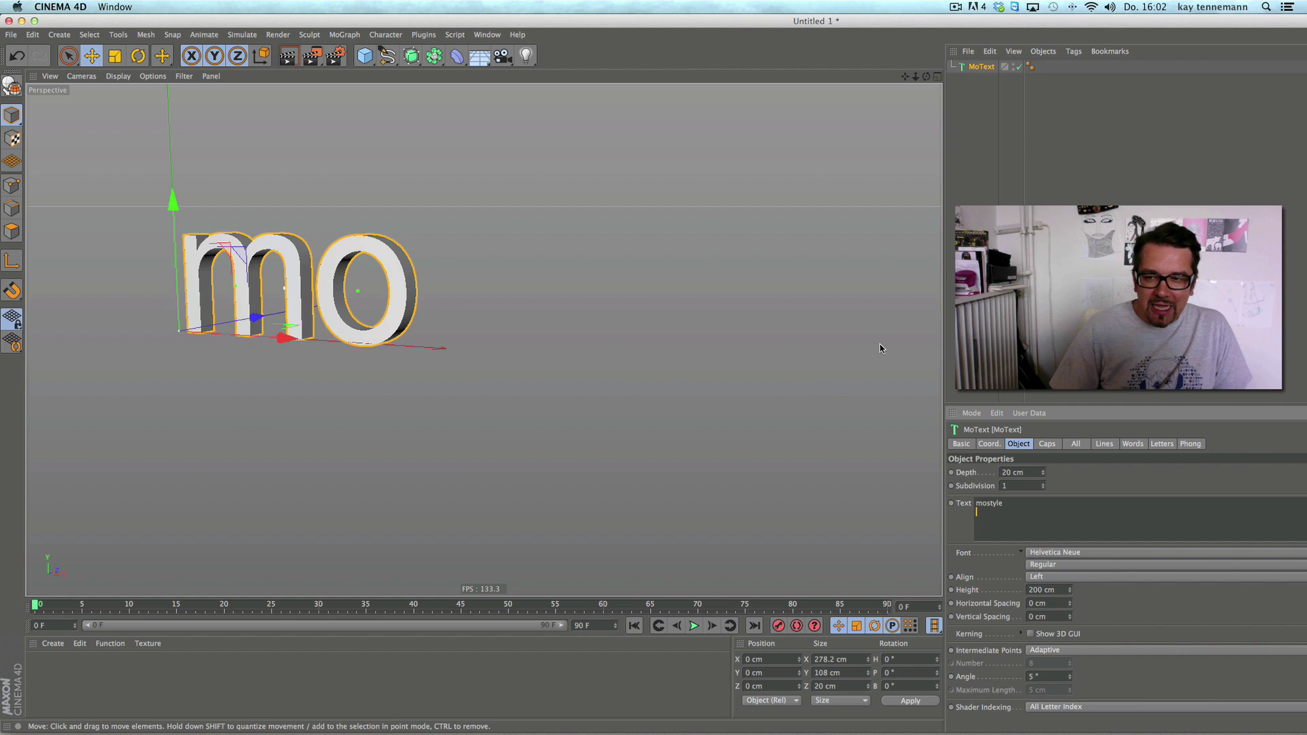
left_click_drag(972, 403, 972, 372)
left_click(964, 185)
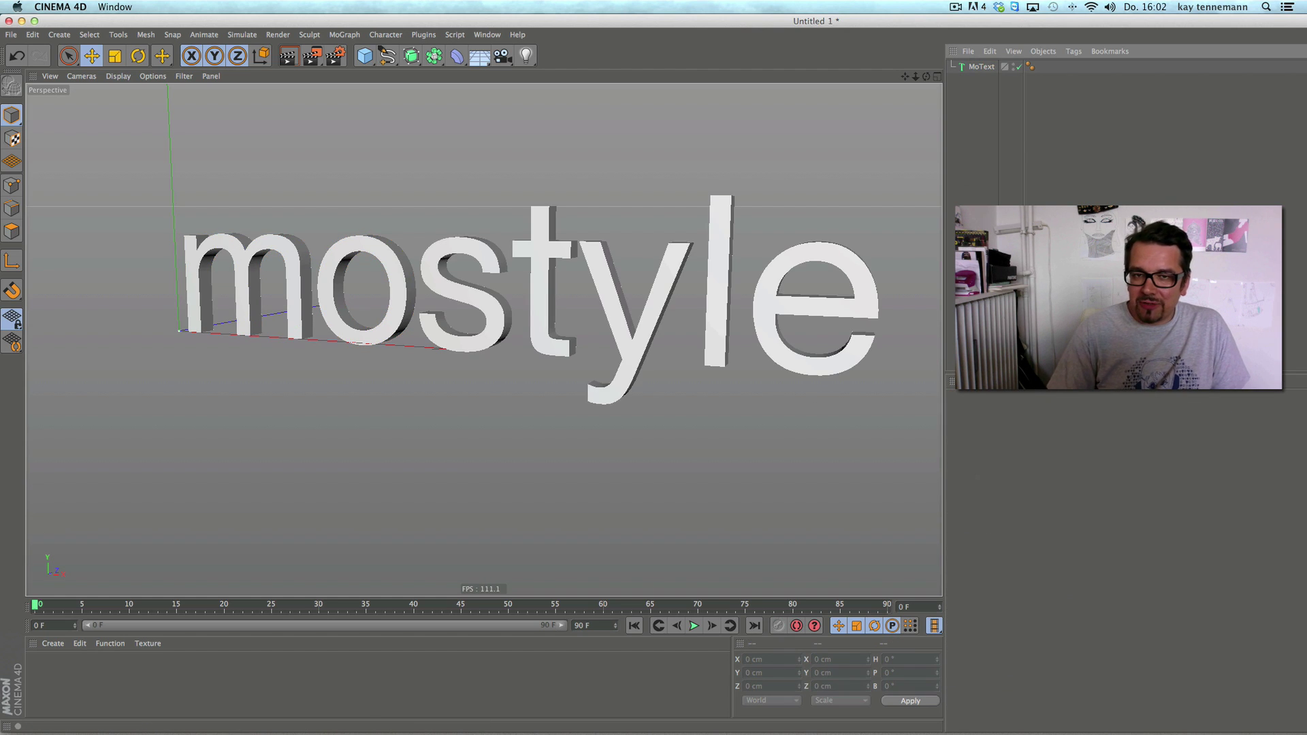
Step: Expand the kerning settings of the "mostyle" text and set the end of the letter range to 5
left_click_drag(915, 76, 902, 75)
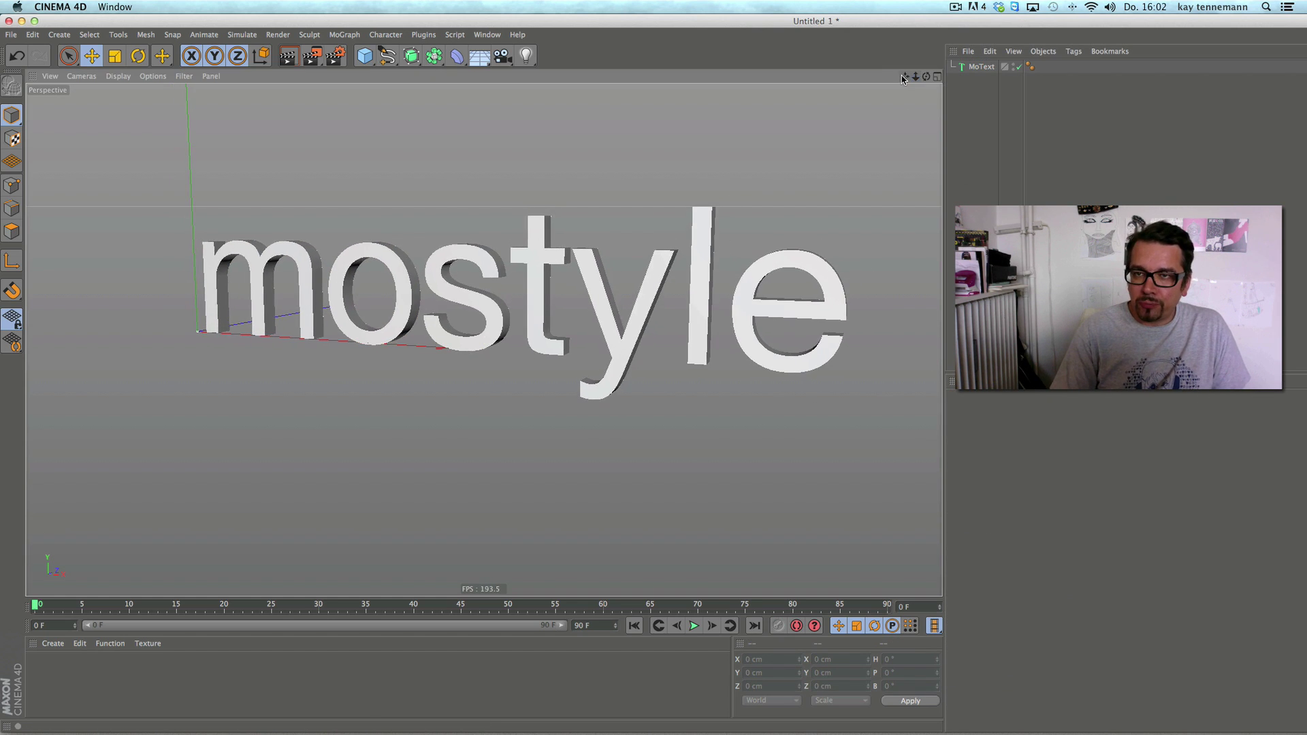
left_click(977, 67)
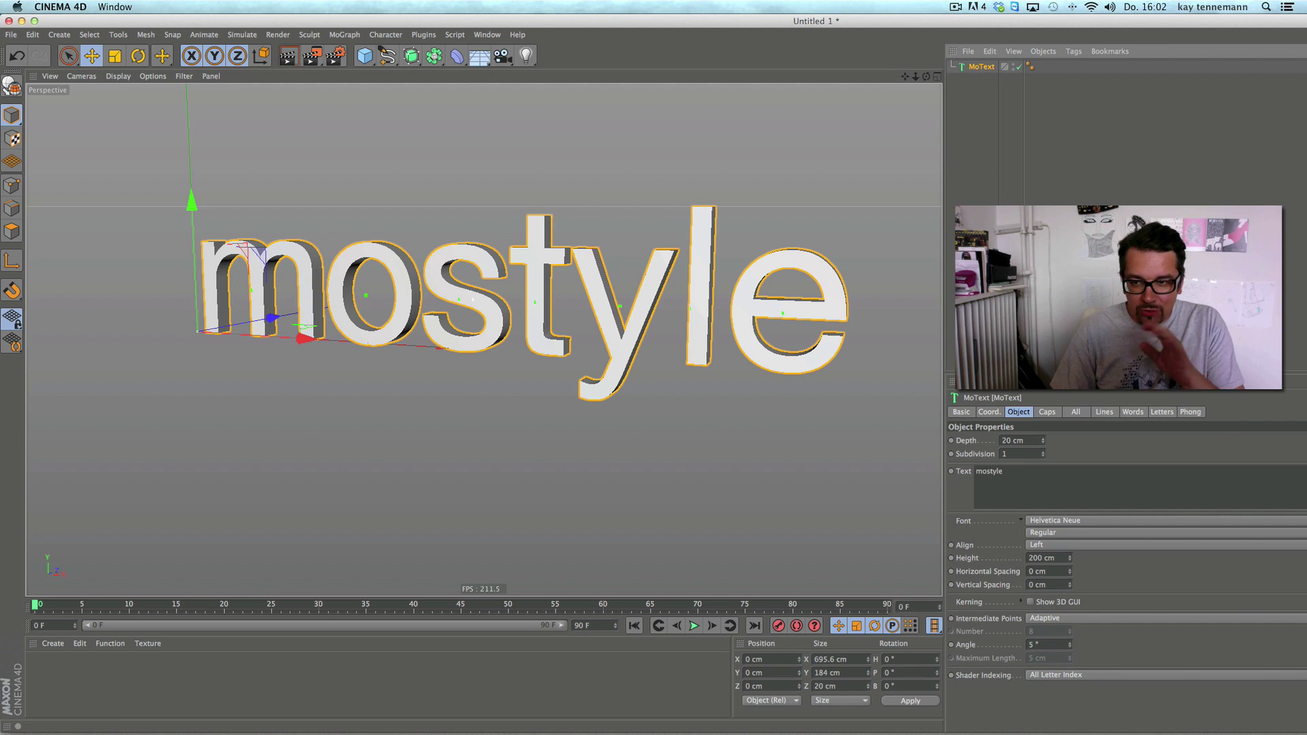
left_click(1020, 603)
scroll(1053, 537, "down", 5)
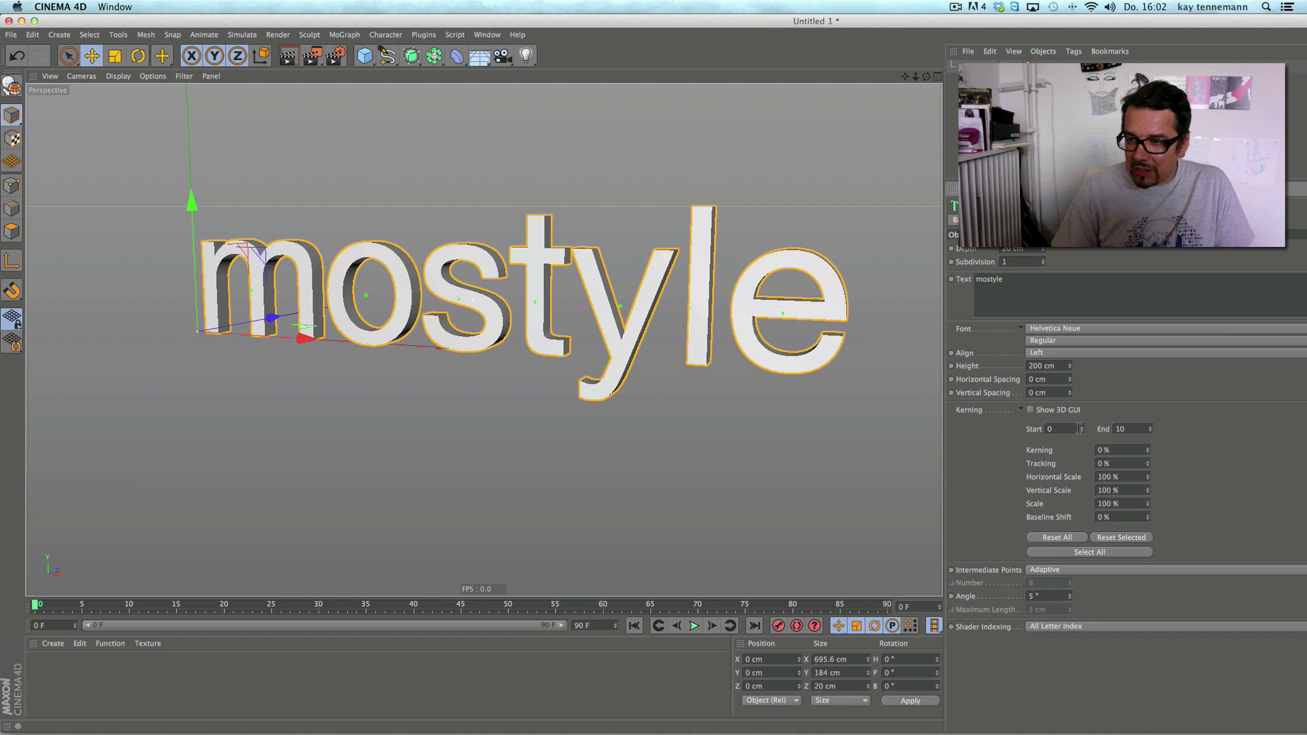
left_click_drag(1082, 428, 1153, 442)
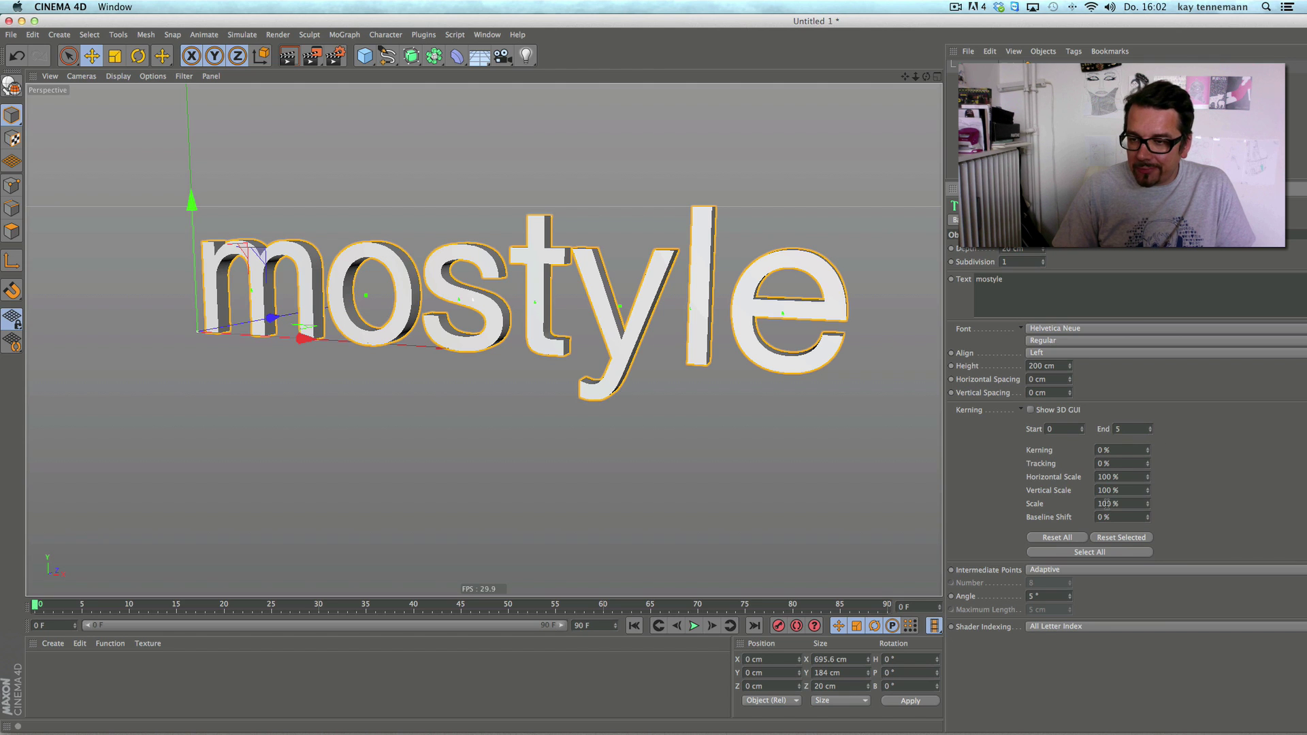
Step: Scale letters 0–5 to 109 %, and give letters 4–10 a scale of 52 %, tracking 37 %, baseline shift 38 % and kerning -3 %
left_click_drag(1149, 505, 1149, 498)
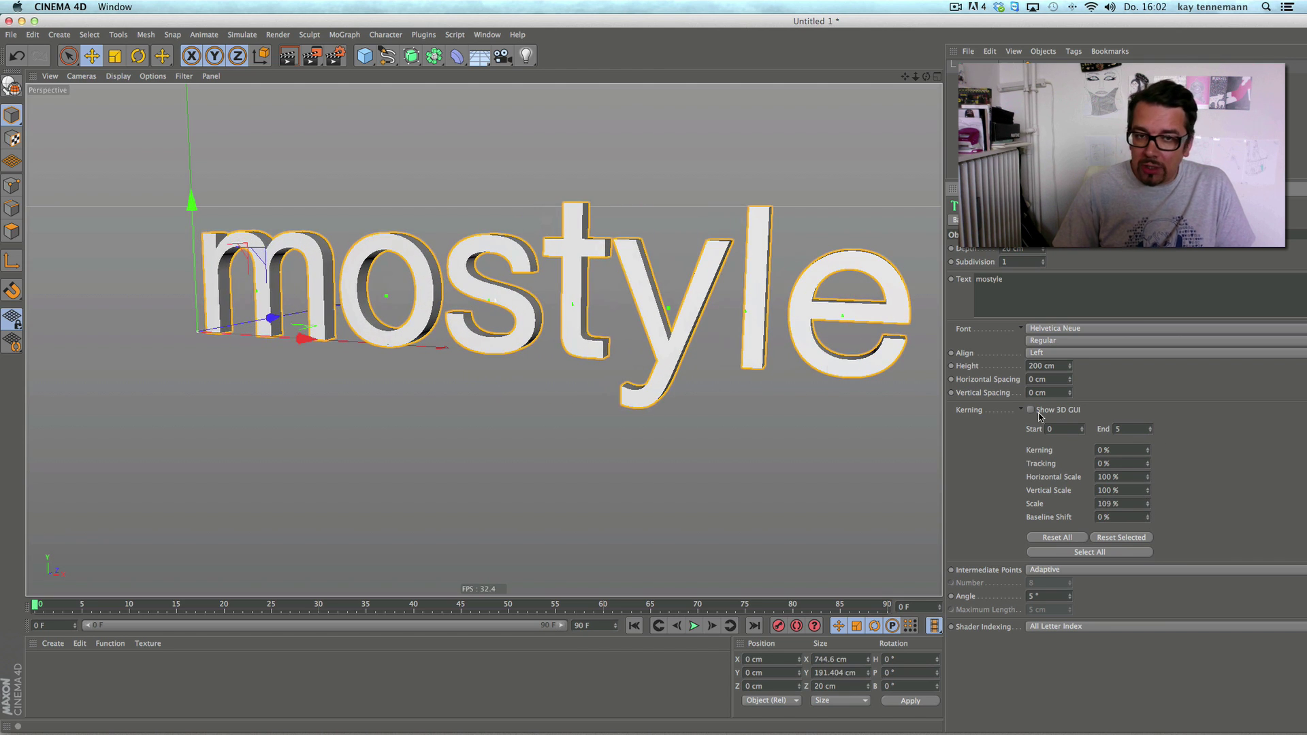
left_click_drag(1083, 436, 1082, 425)
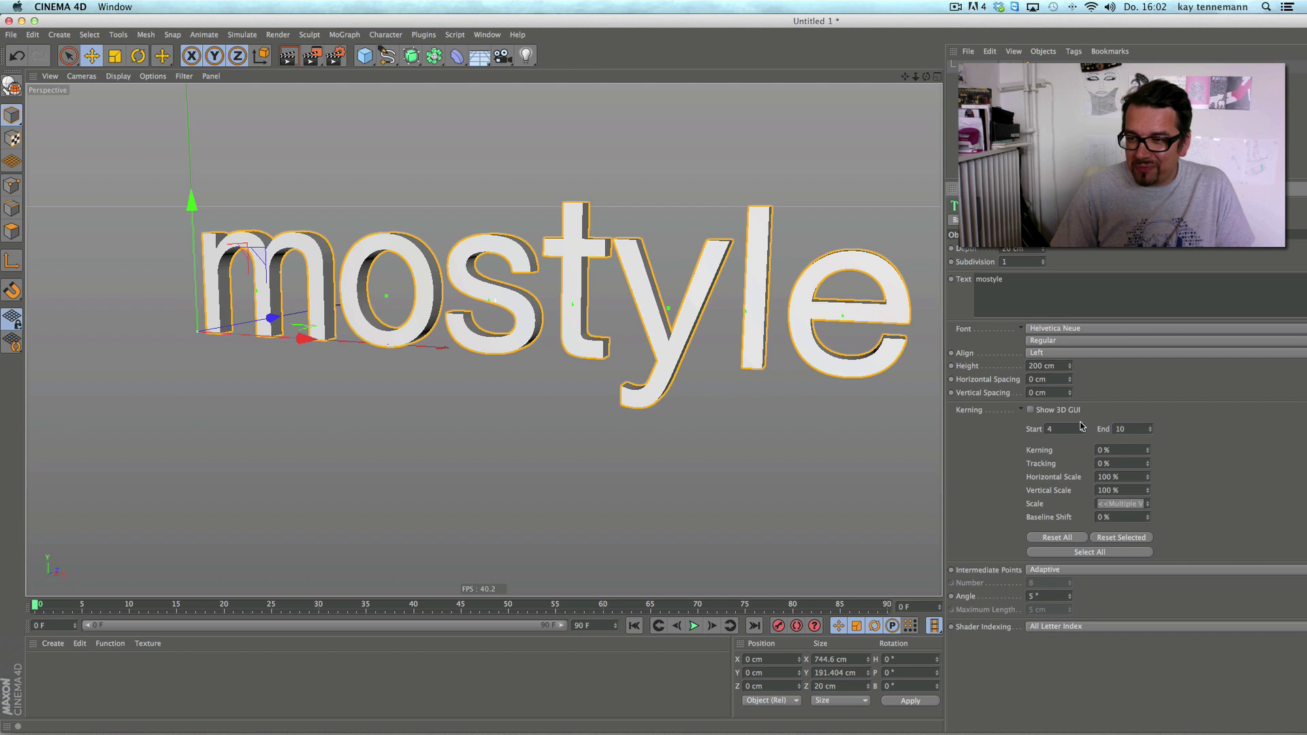
left_click_drag(1149, 505, 1139, 474)
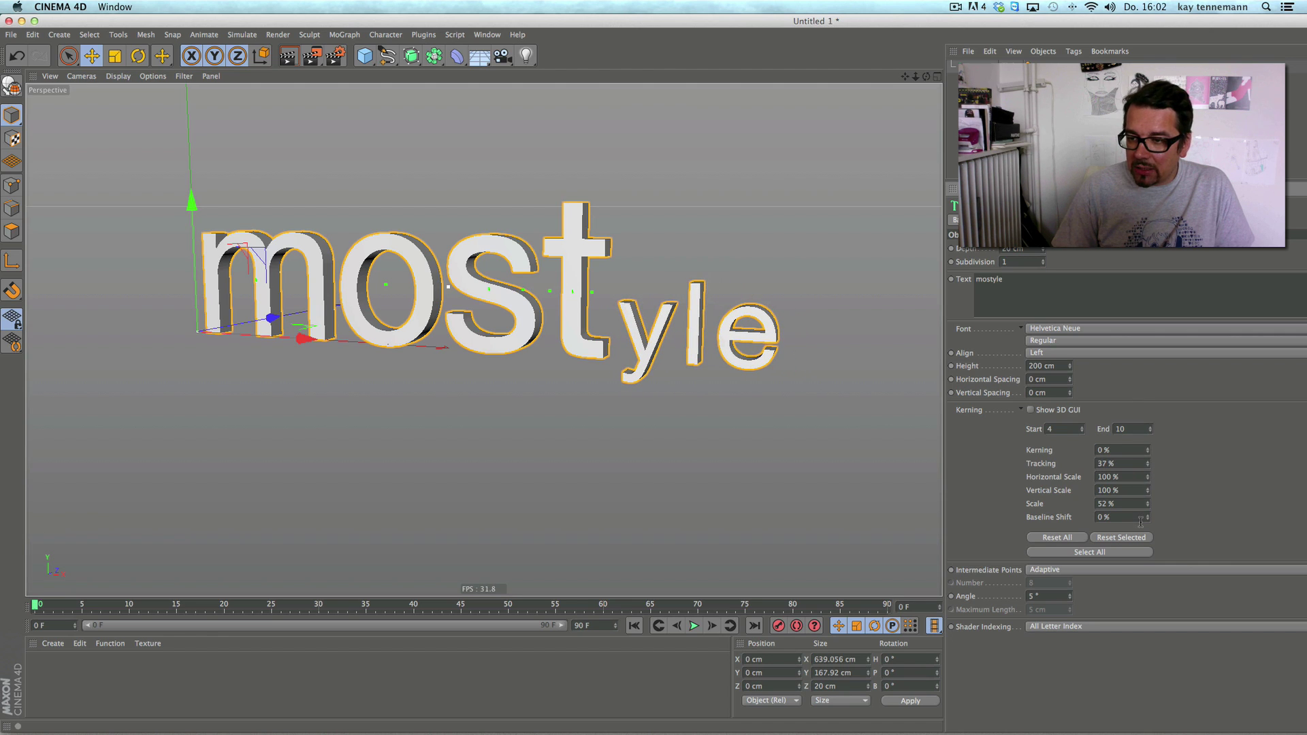
left_click_drag(1147, 517, 1137, 471)
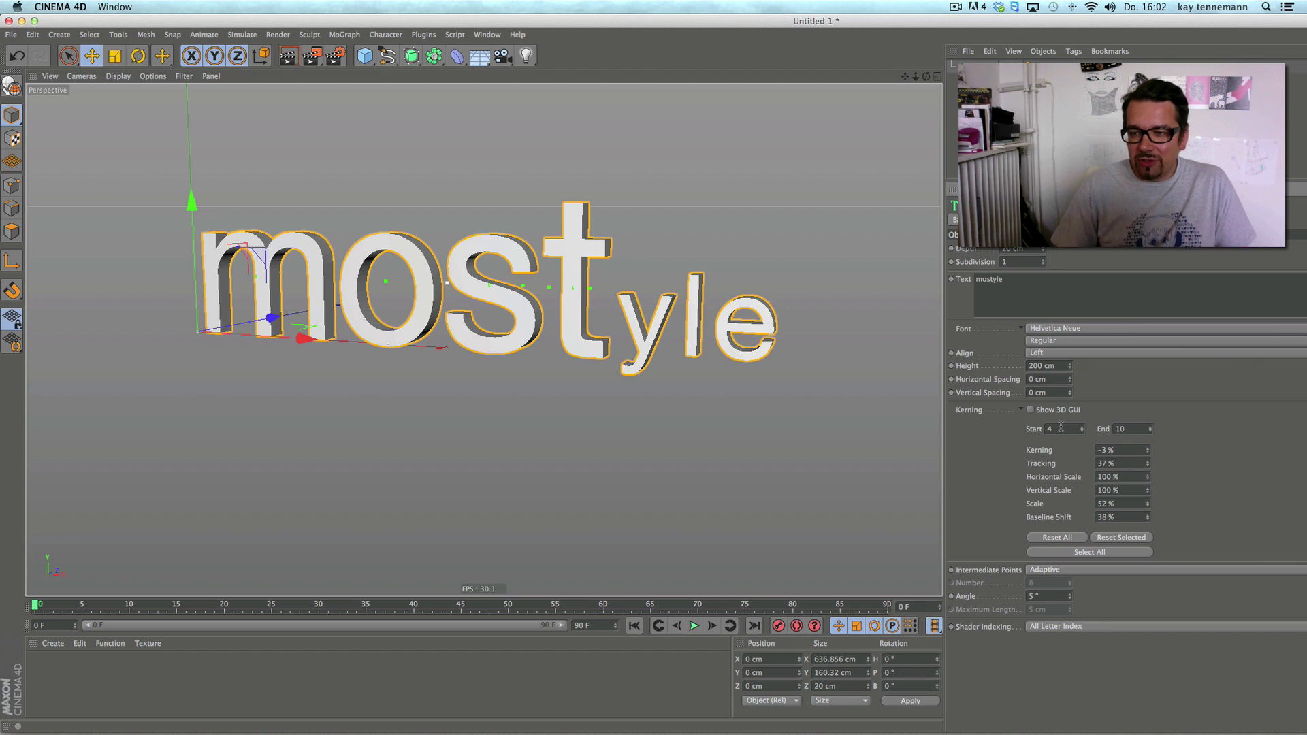
Step: Show the 3D kerning handles above the letters of the "mostyle" text
left_click(1030, 410)
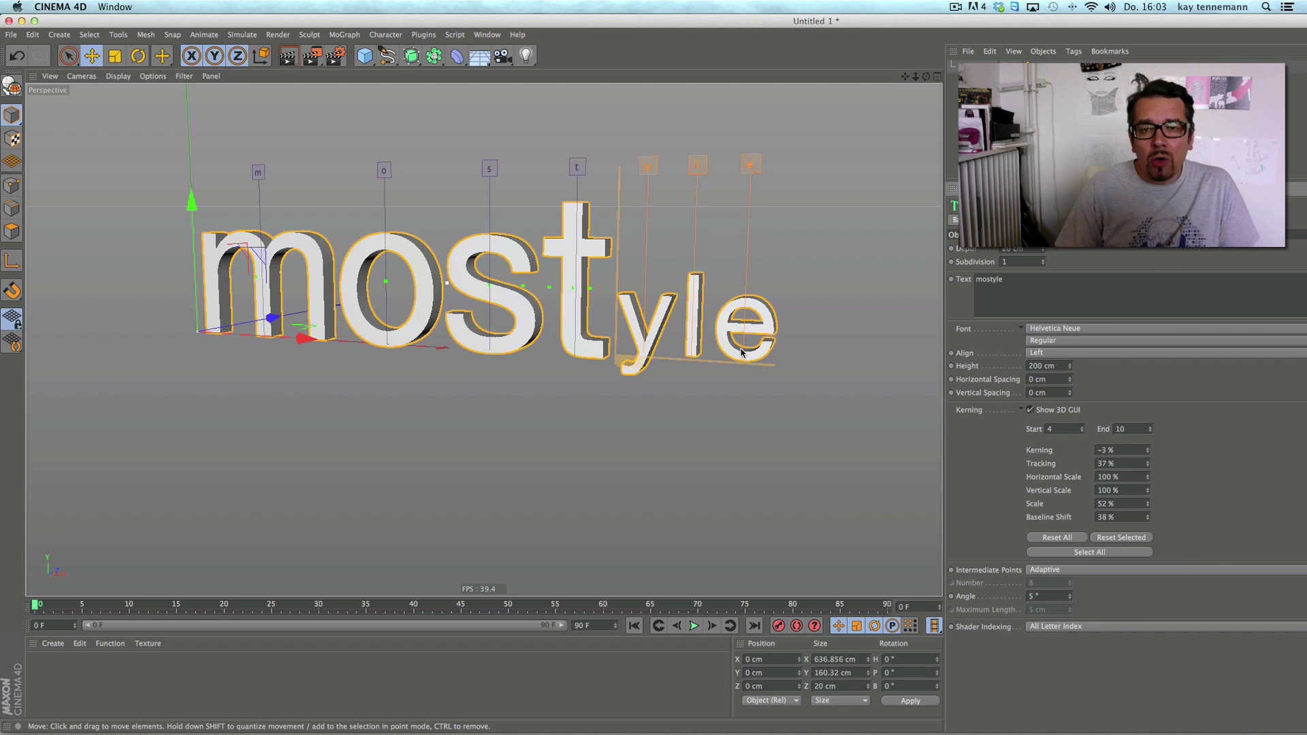
right_click_drag(645, 394, 647, 361, "alt")
middle_click_drag(647, 362, 665, 418, "alt")
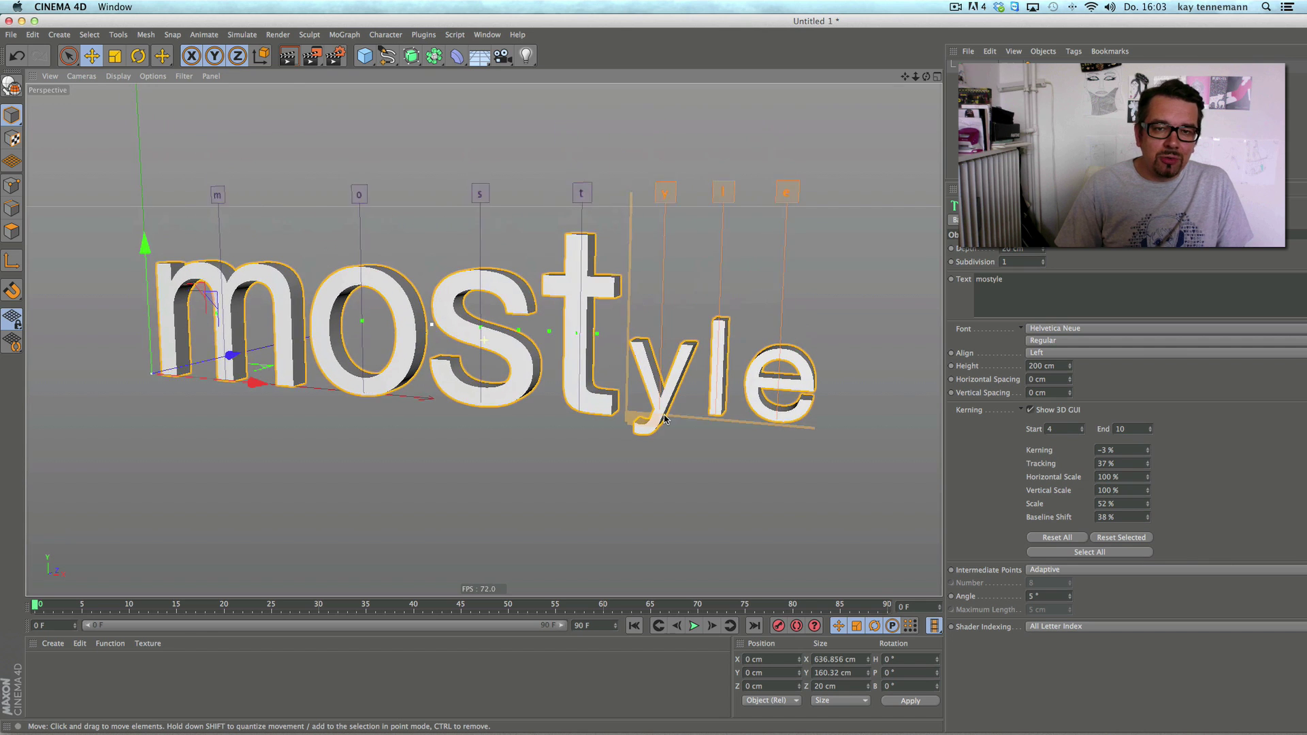
left_click_drag(665, 419, 663, 375, "alt")
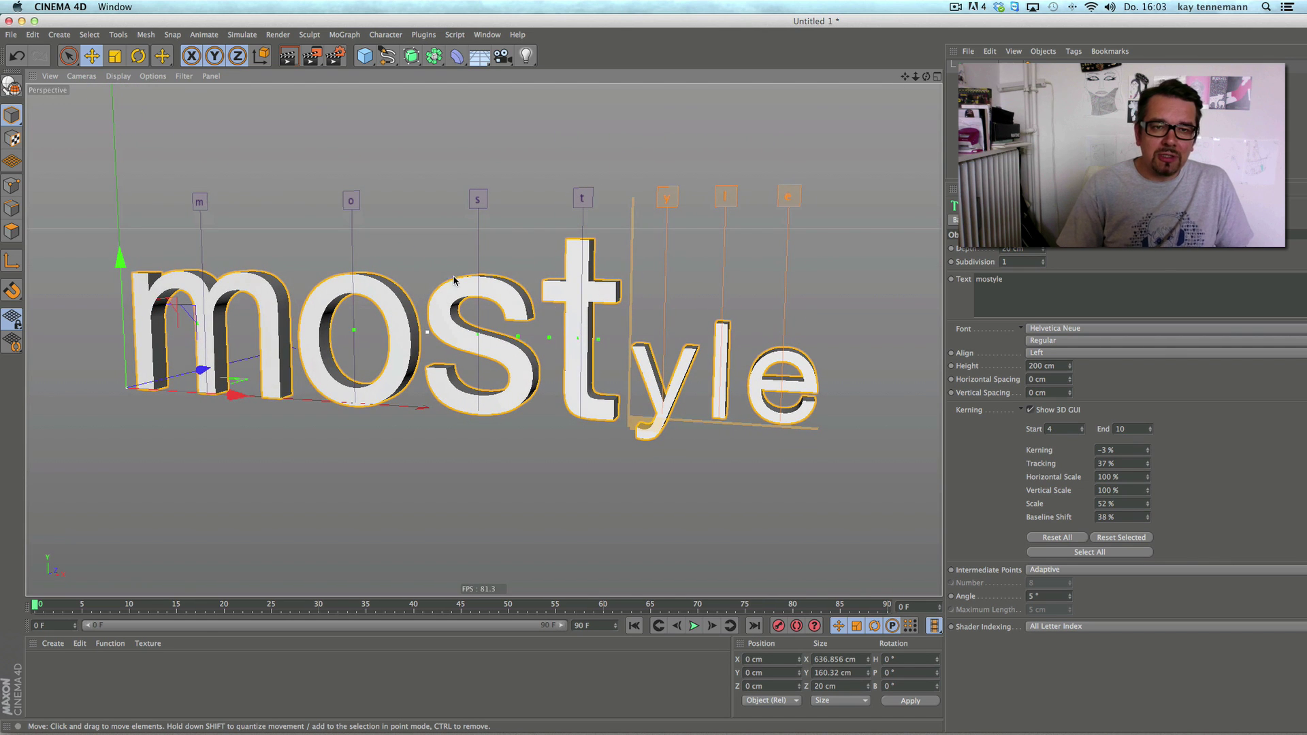
Step: Shrink the "s" to about 55 % horizontal and 69 % vertical scale with about -250 % baseline shift, and scale the "o" to 185 %
left_click(477, 200)
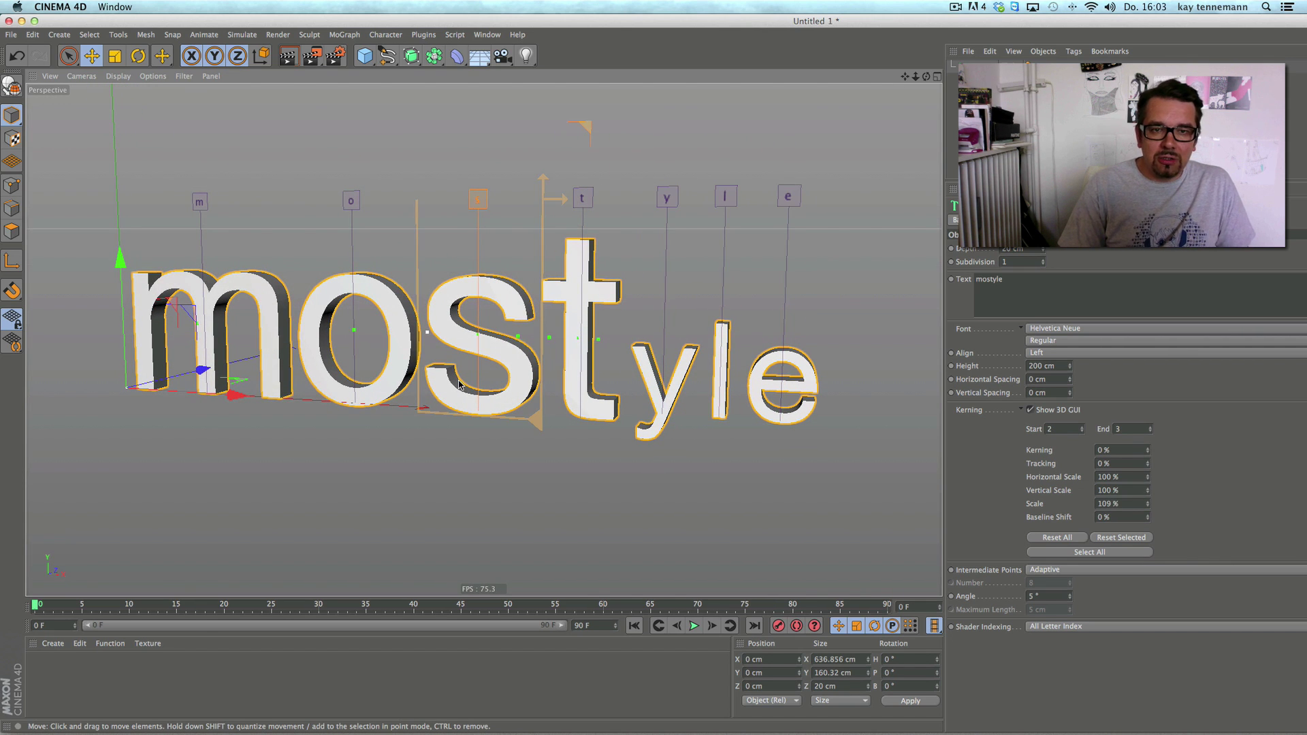
left_click_drag(536, 423, 505, 480)
left_click_drag(566, 198, 491, 231)
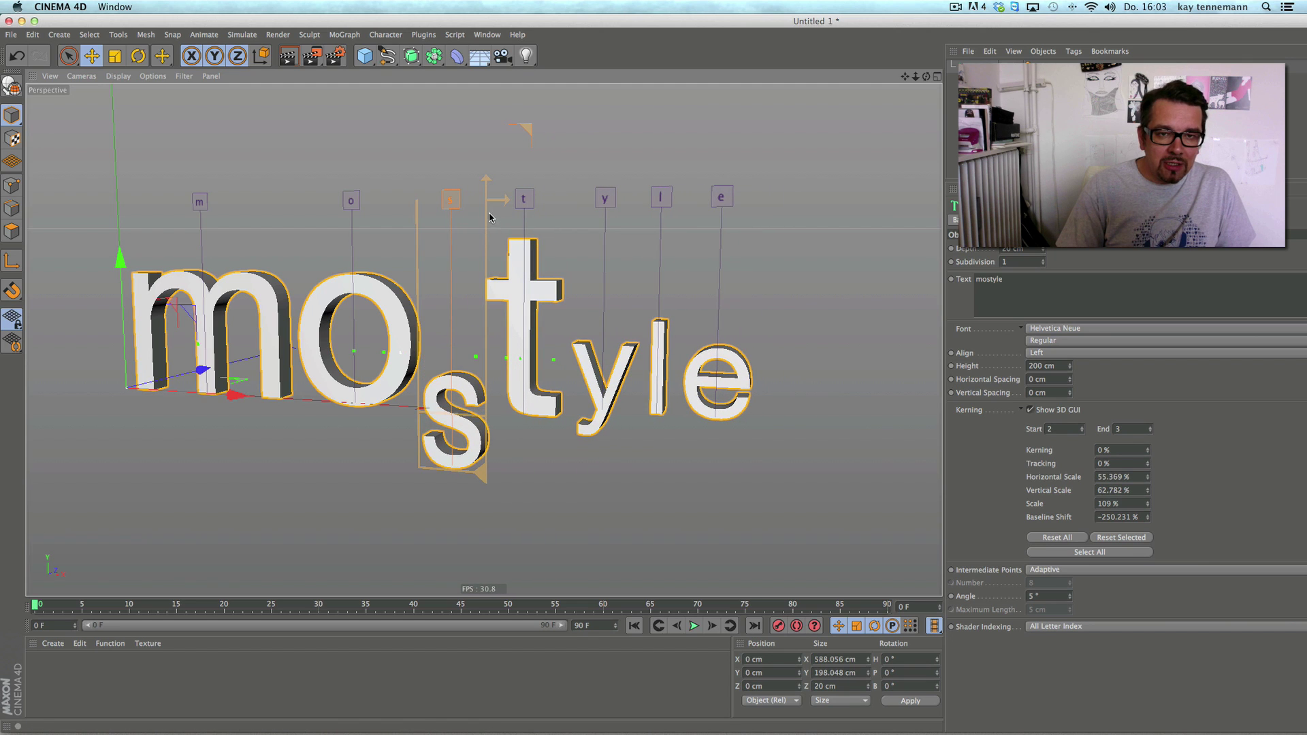
left_click(351, 201)
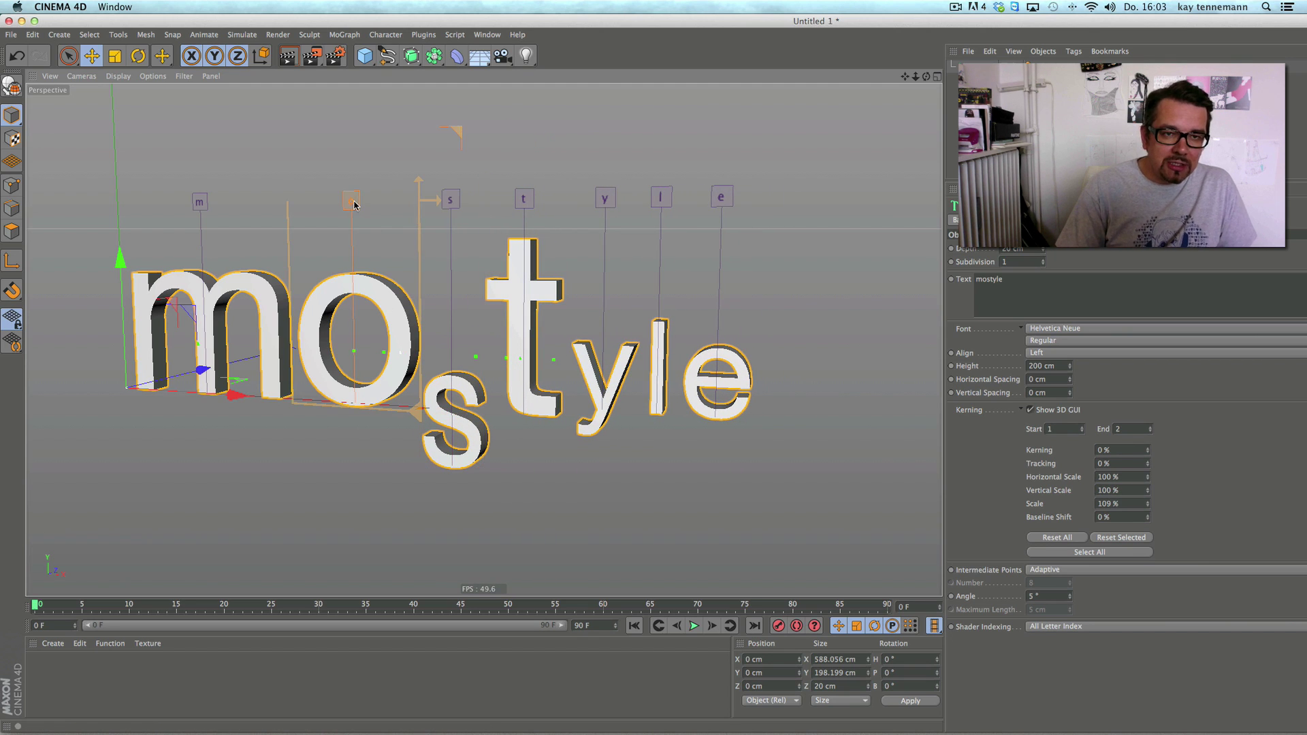
left_click_drag(1143, 501, 1156, 453)
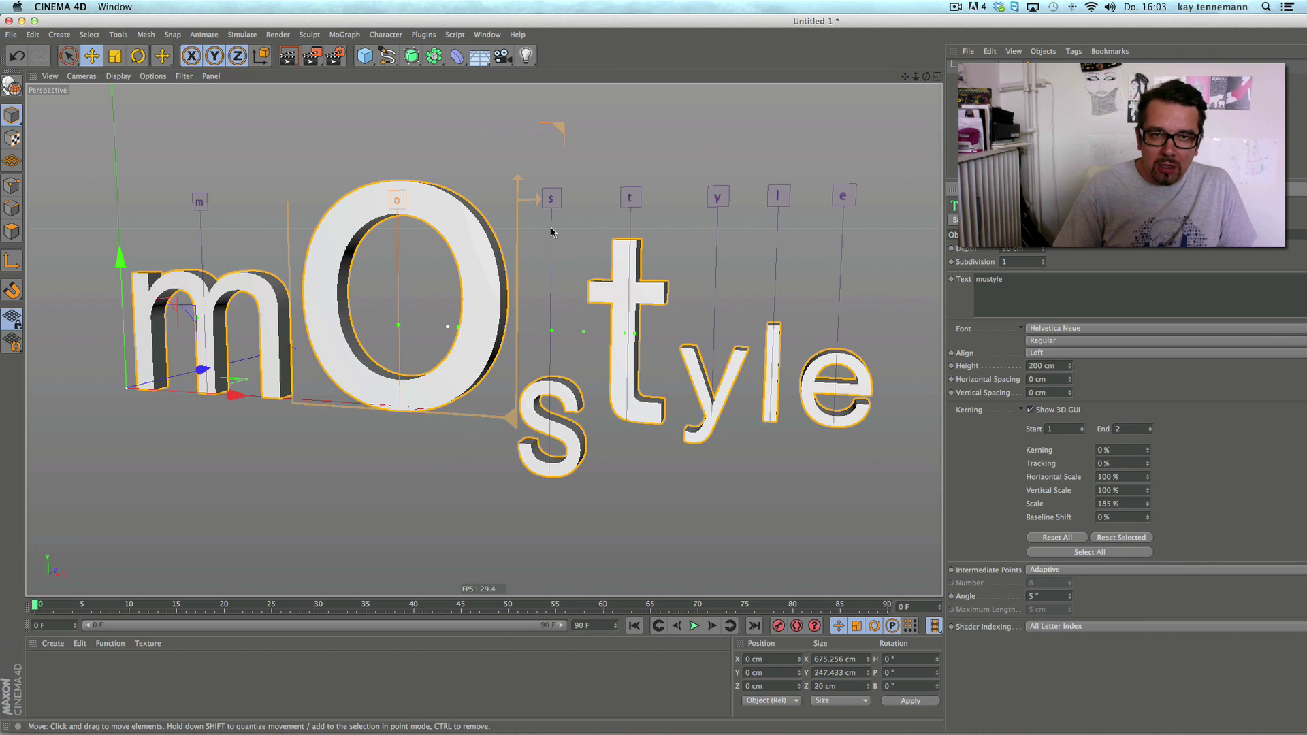
Step: Kern the "s" to about -139 % with a baseline shift of about -17 %, and kern the "m" to about -28 %
left_click(551, 202)
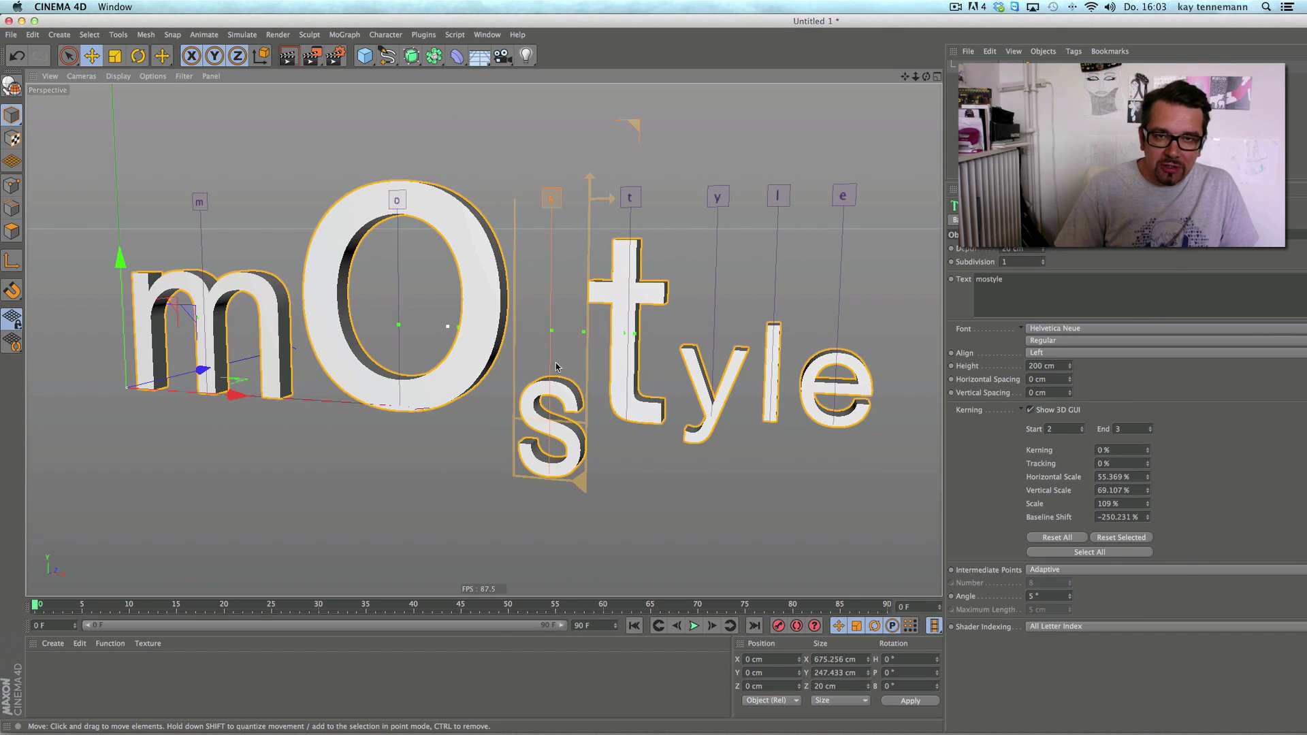
left_click_drag(552, 198, 520, 197)
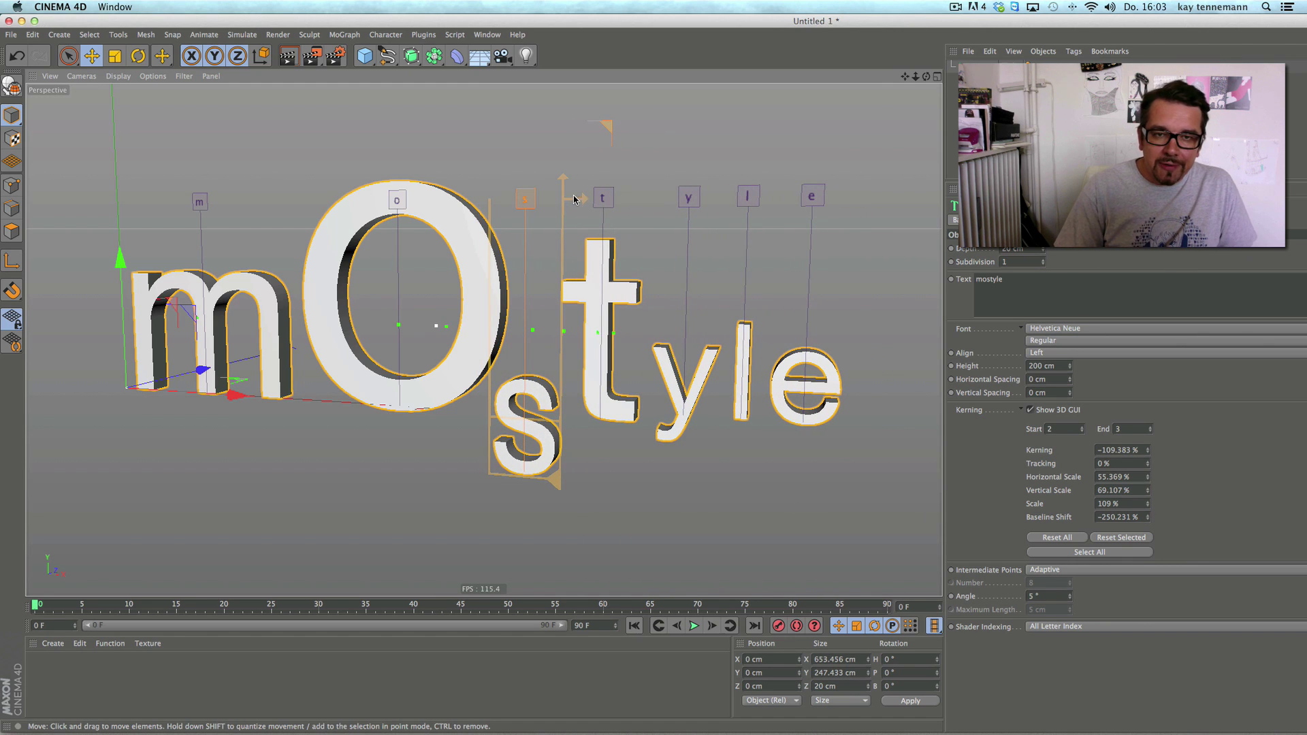
left_click_drag(553, 482, 542, 422)
left_click_drag(525, 198, 519, 198)
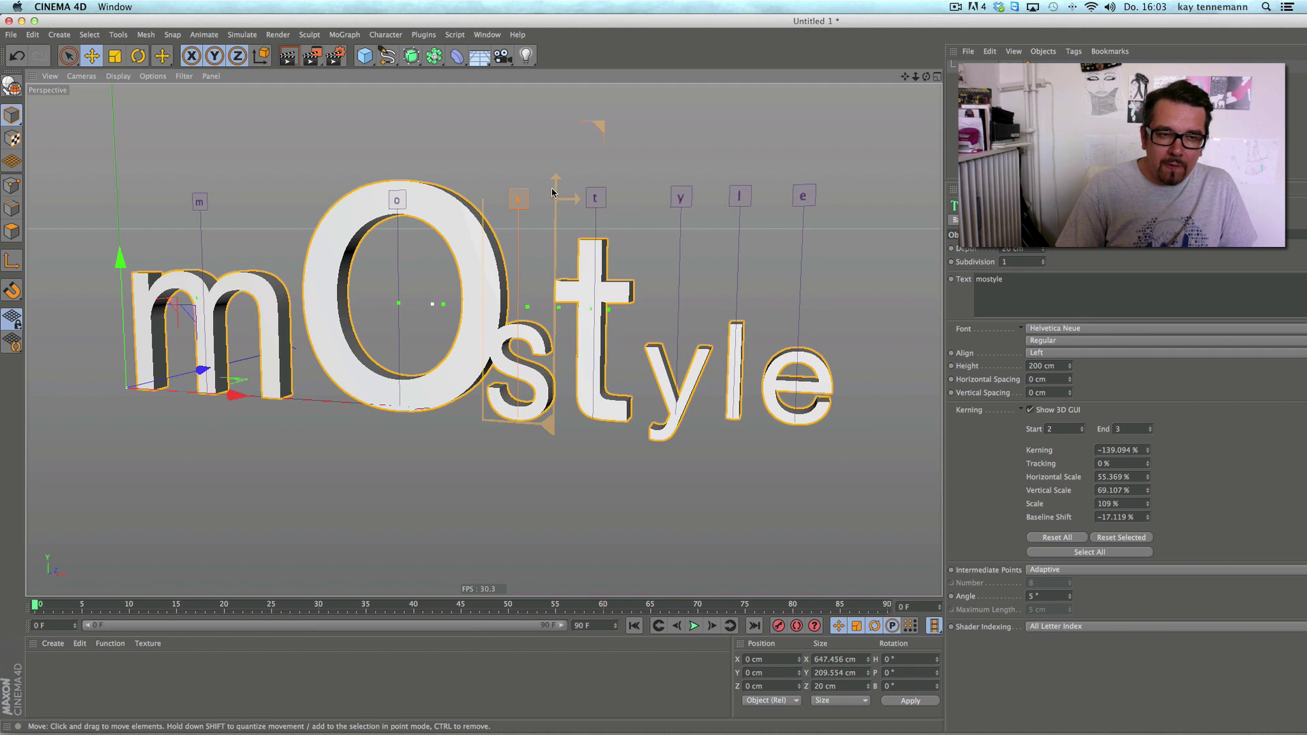
left_click(199, 202)
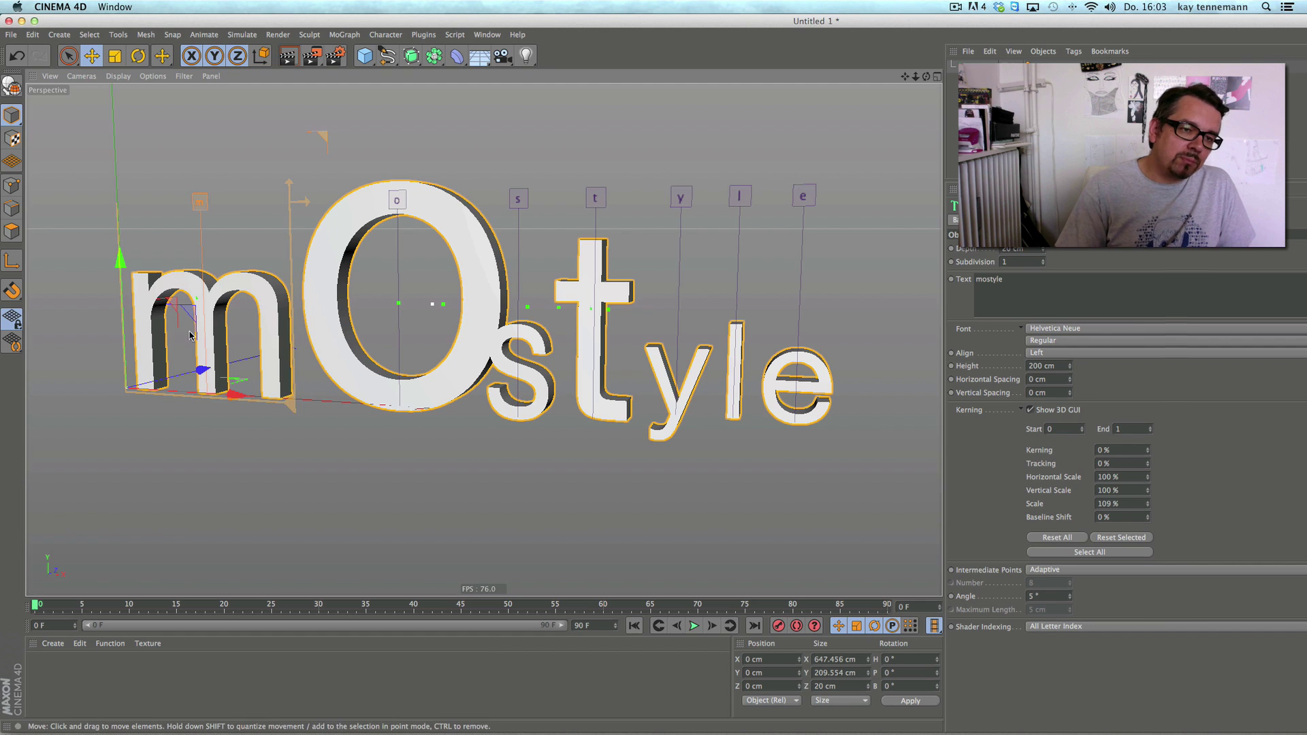
mouse_move(198, 201)
left_mouse_down()
mouse_move(216, 201)
mouse_move(198, 206)
left_mouse_up()
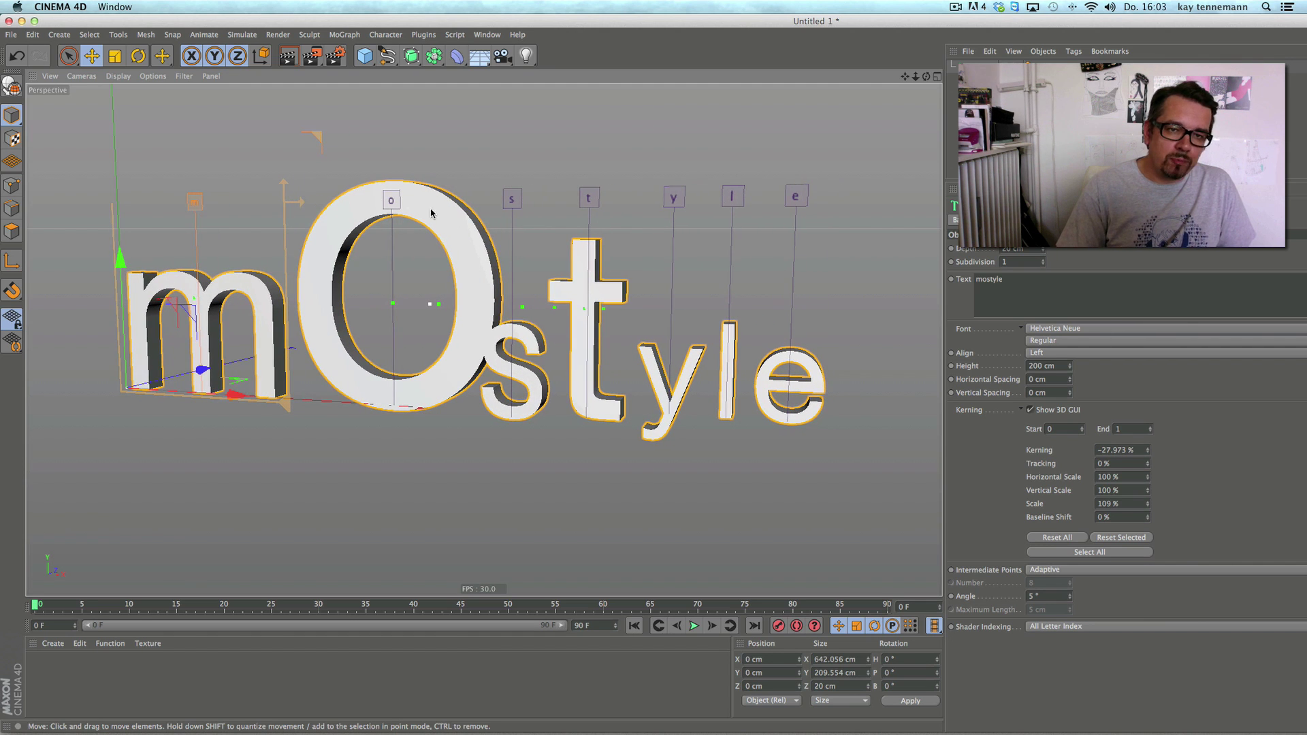
Step: Tighten the tracking of the letters "o" through "e" to about -1.9 % and kern the "o" to about -152 %
left_click(390, 201)
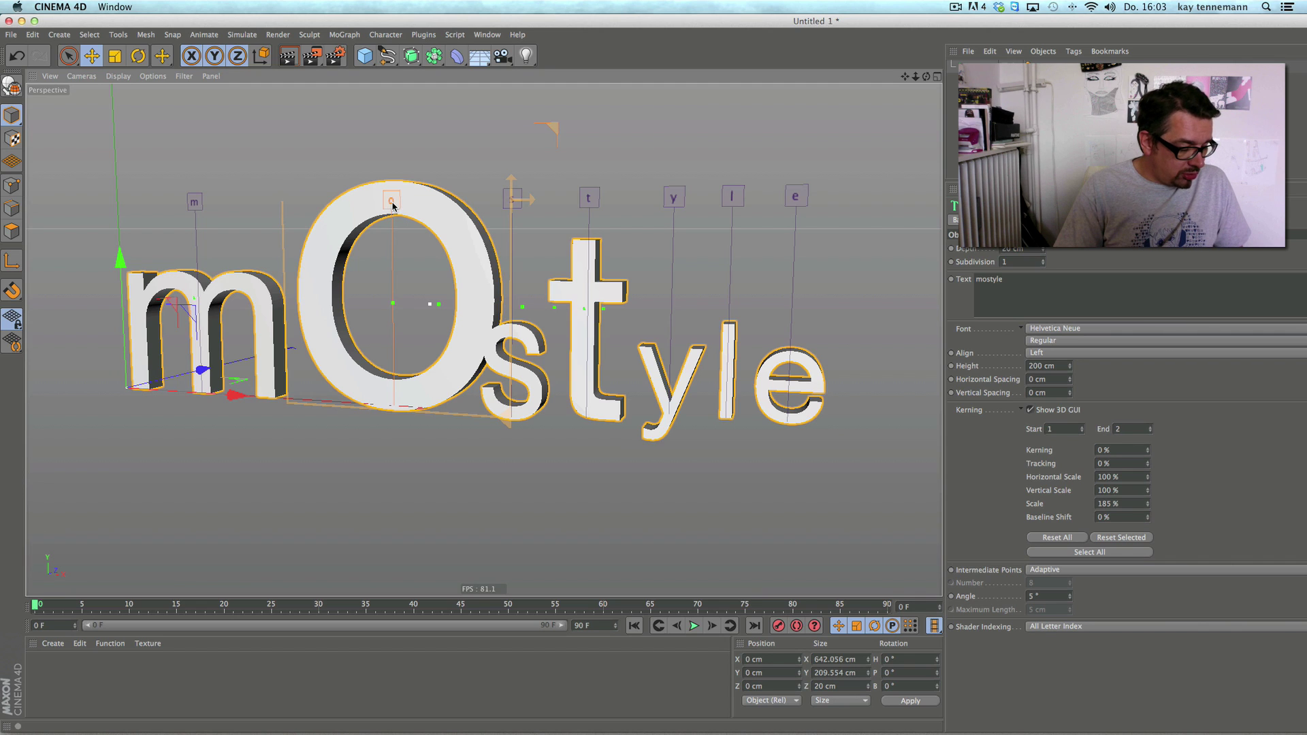
left_click(795, 197, "shift")
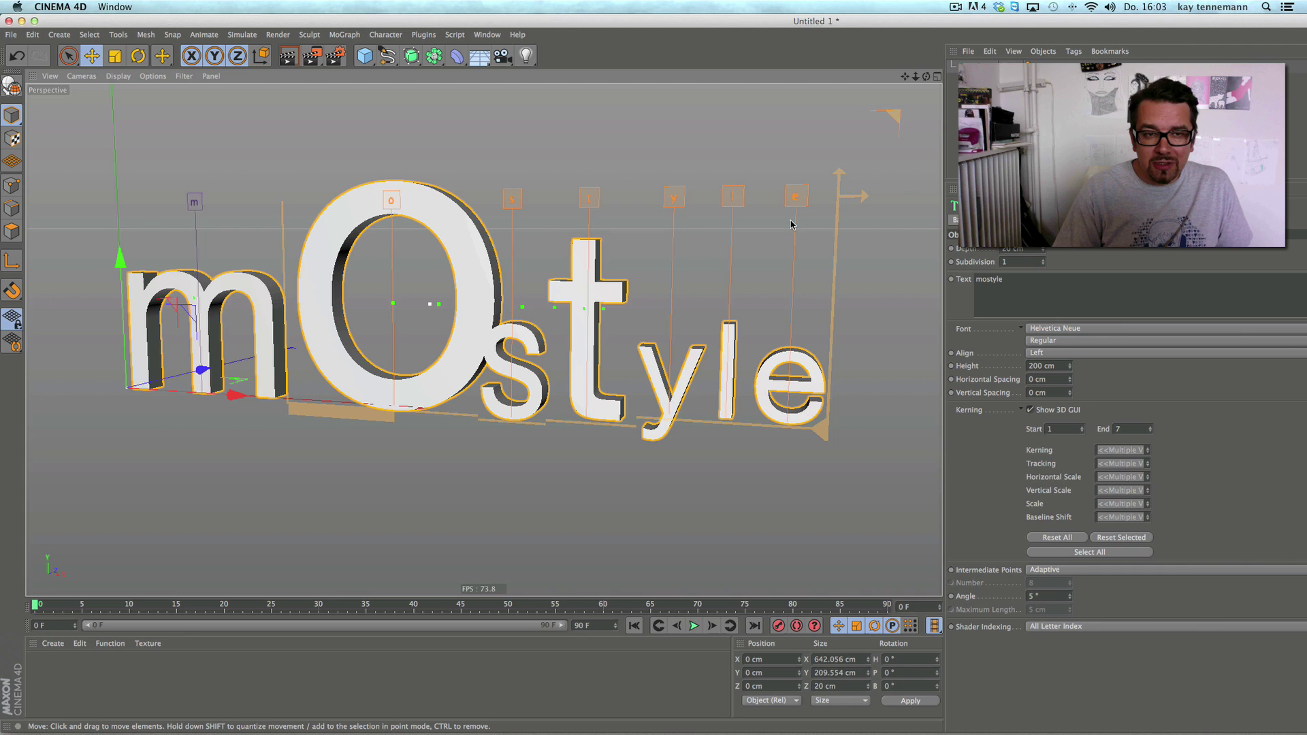
left_click_drag(512, 200, 515, 201)
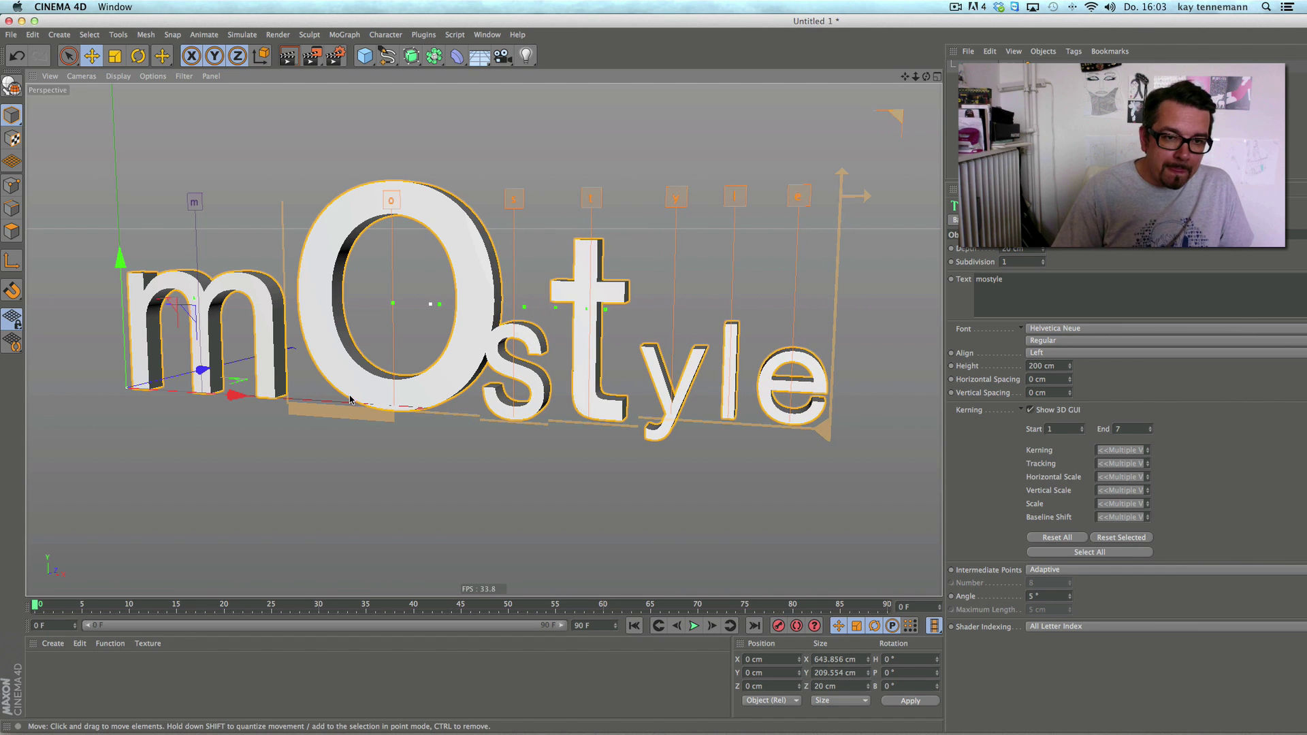
mouse_move(344, 412)
left_mouse_down()
mouse_move(313, 412)
mouse_move(360, 411)
left_mouse_up()
left_click_drag(384, 203, 359, 201)
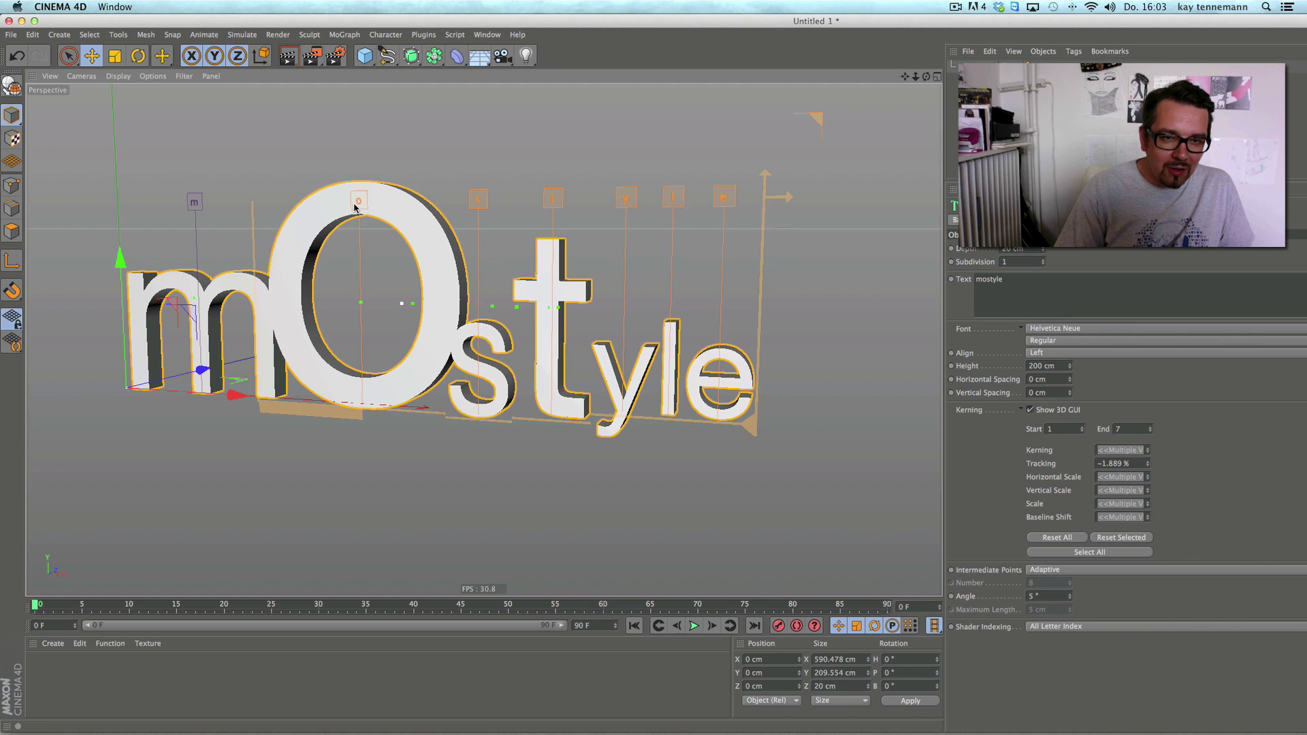
Step: Select only the letter "t" for kerning with its 3D handle
left_click(553, 446)
left_click(549, 283)
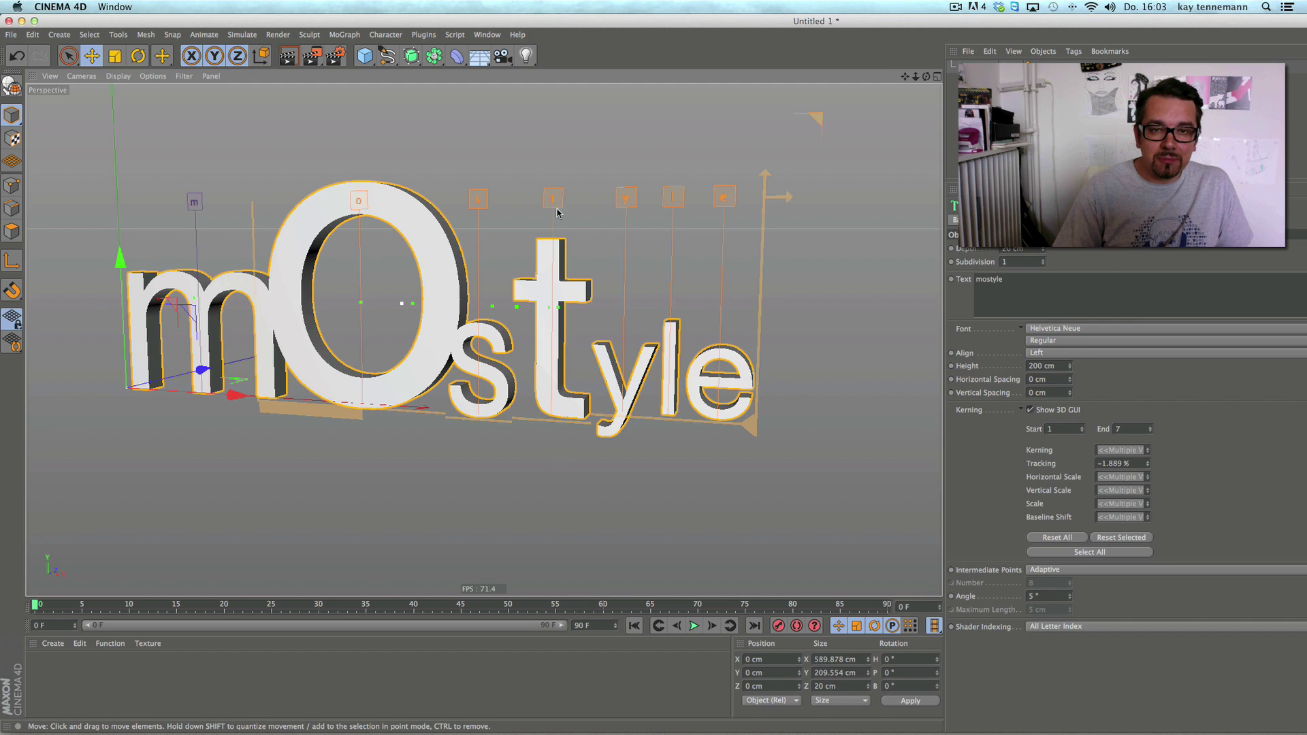
left_click(553, 200)
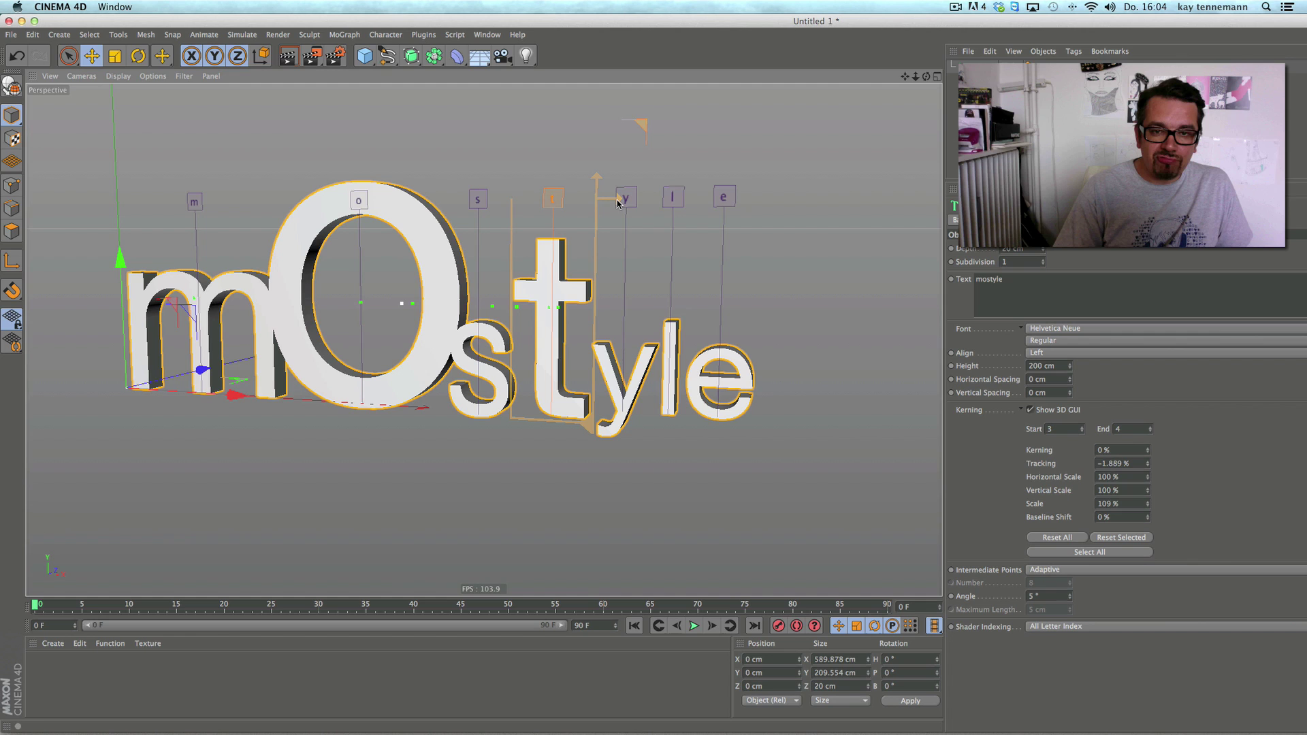
left_click_drag(598, 185, 595, 201)
left_click(561, 201)
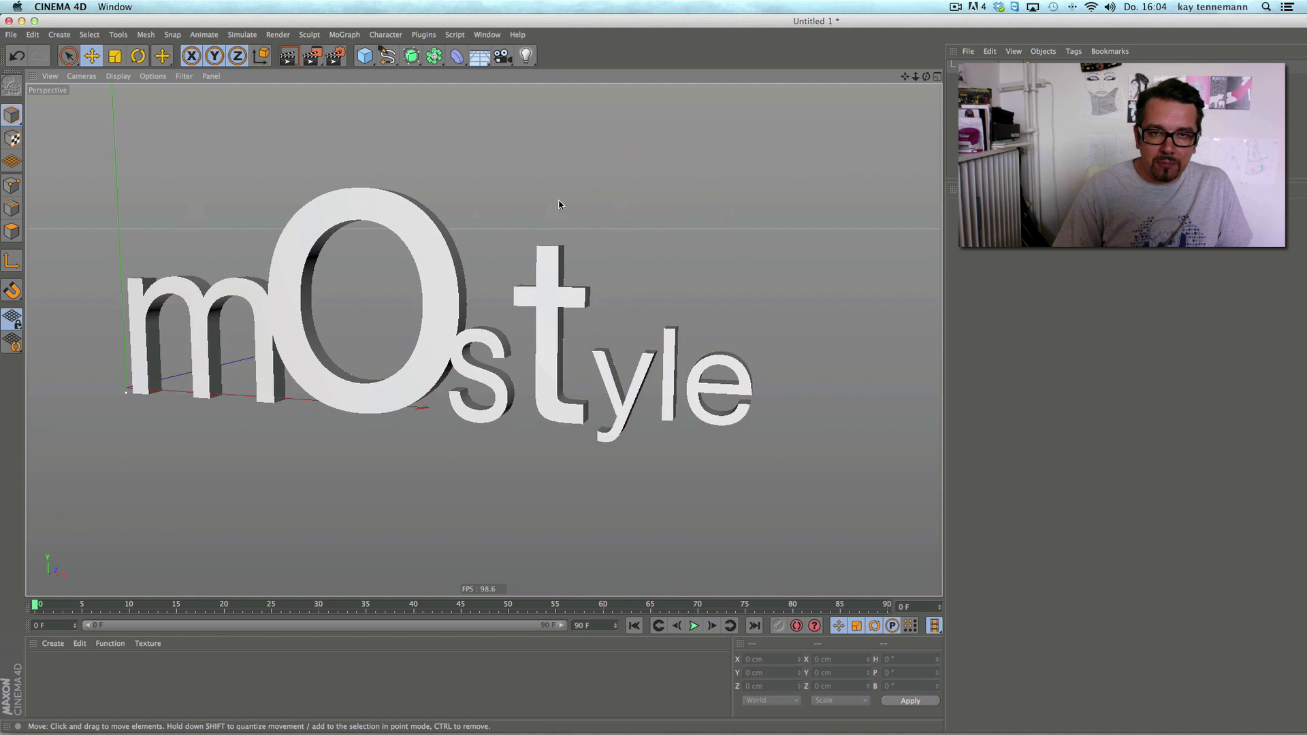
key("super+z")
left_click(560, 201)
key("ctrl+z")
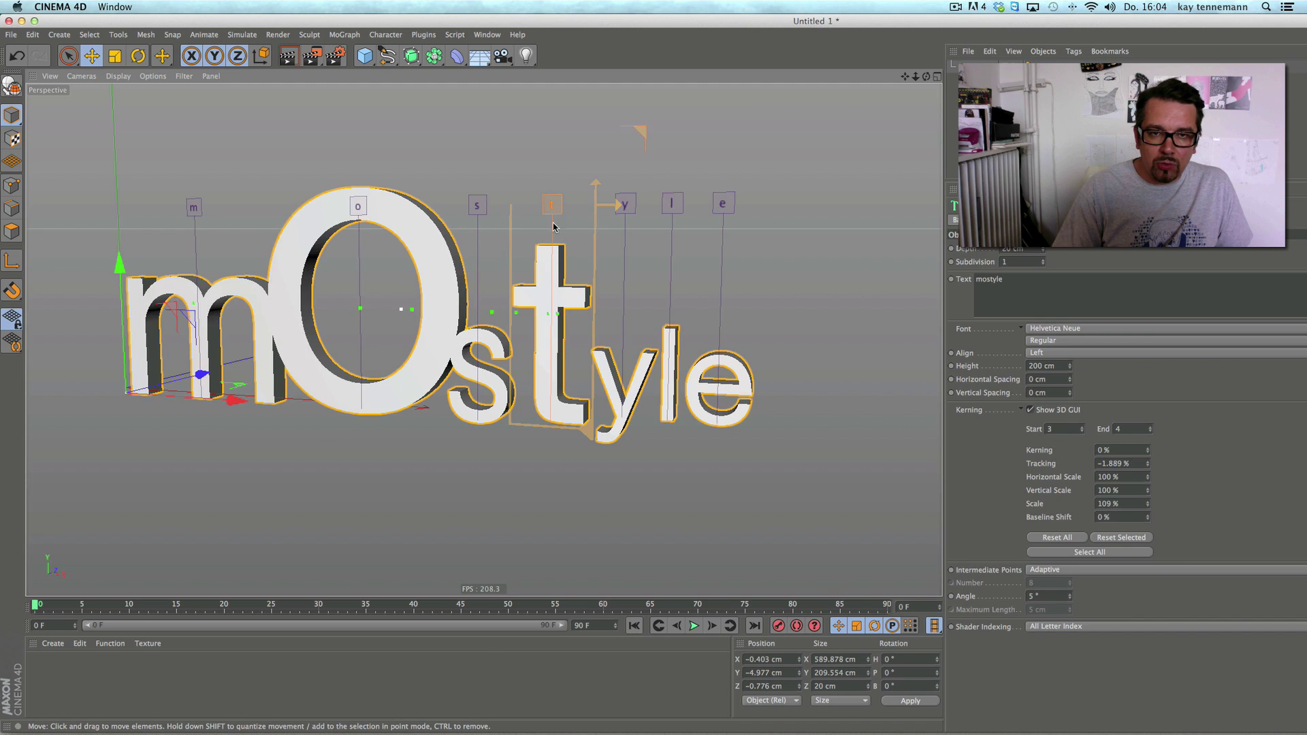
Step: Shrink the "t" to the height of the "s", and give the "y" about 235 % baseline shift and about -70 % kerning
left_click_drag(613, 207, 583, 211)
left_click(612, 210)
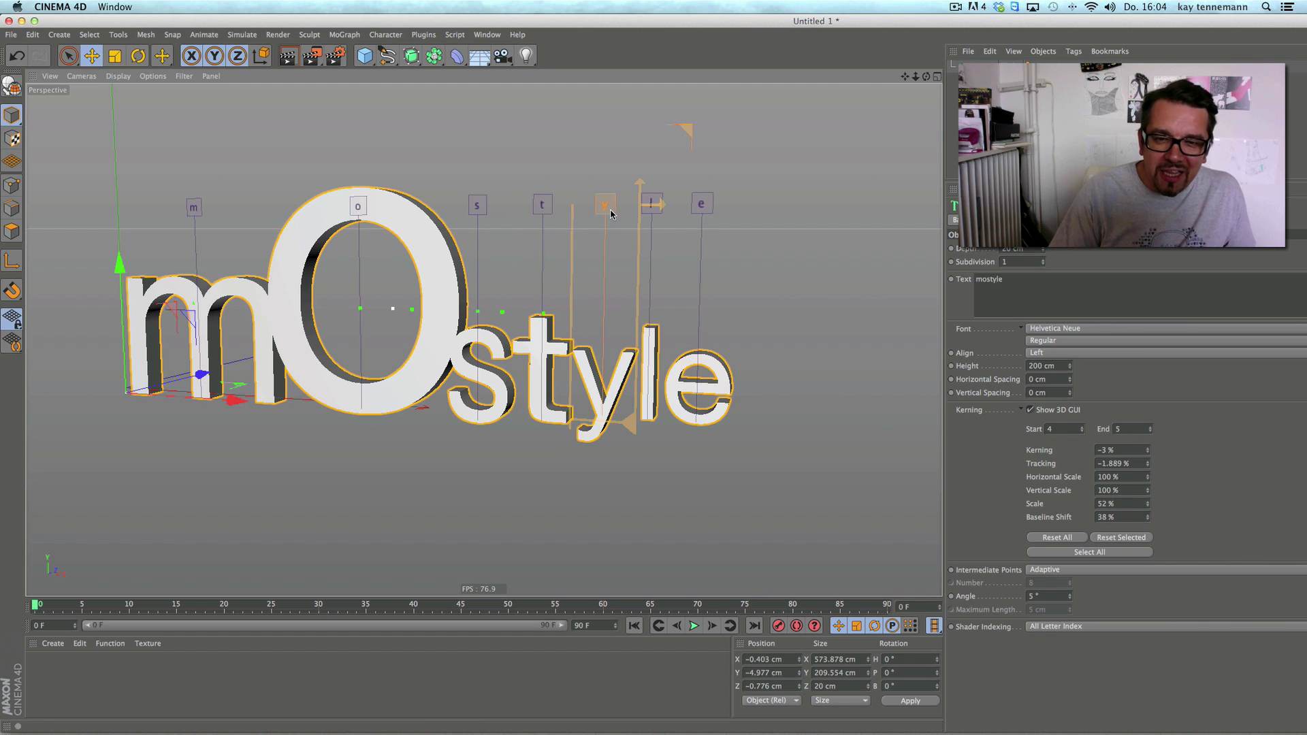
left_click_drag(631, 424, 629, 375)
left_click_drag(603, 206, 586, 205)
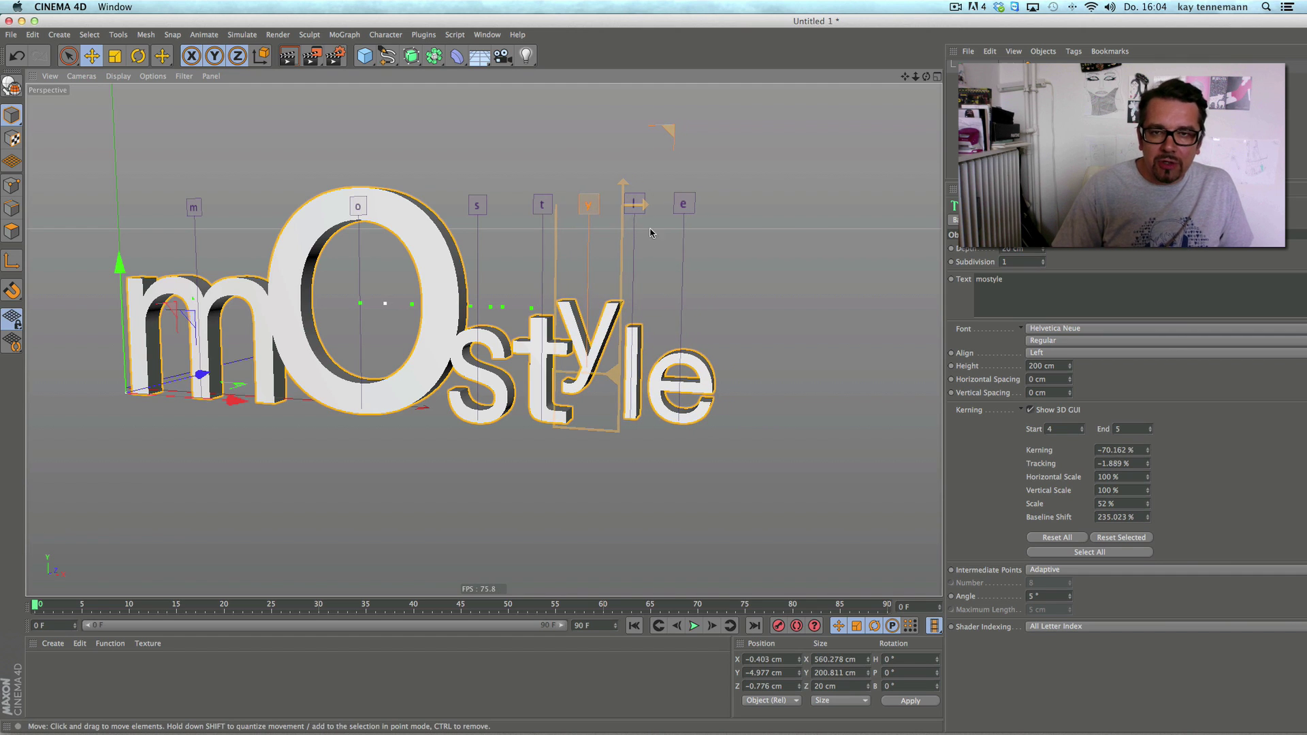
Step: Stretch the "l" to about 215 % horizontal and 93 % vertical scale, and set the "e" to about -83 % kerning and -52 % baseline shift
left_click(634, 205)
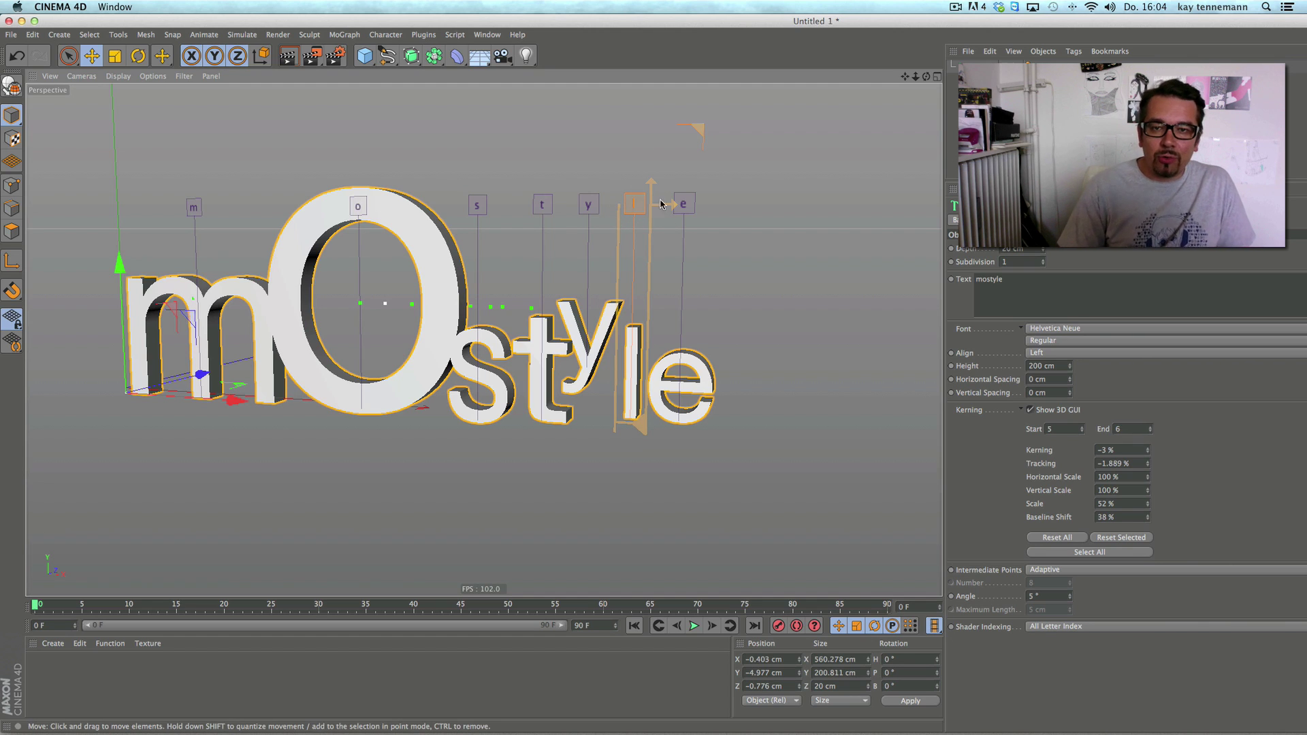
left_click_drag(644, 195, 716, 225)
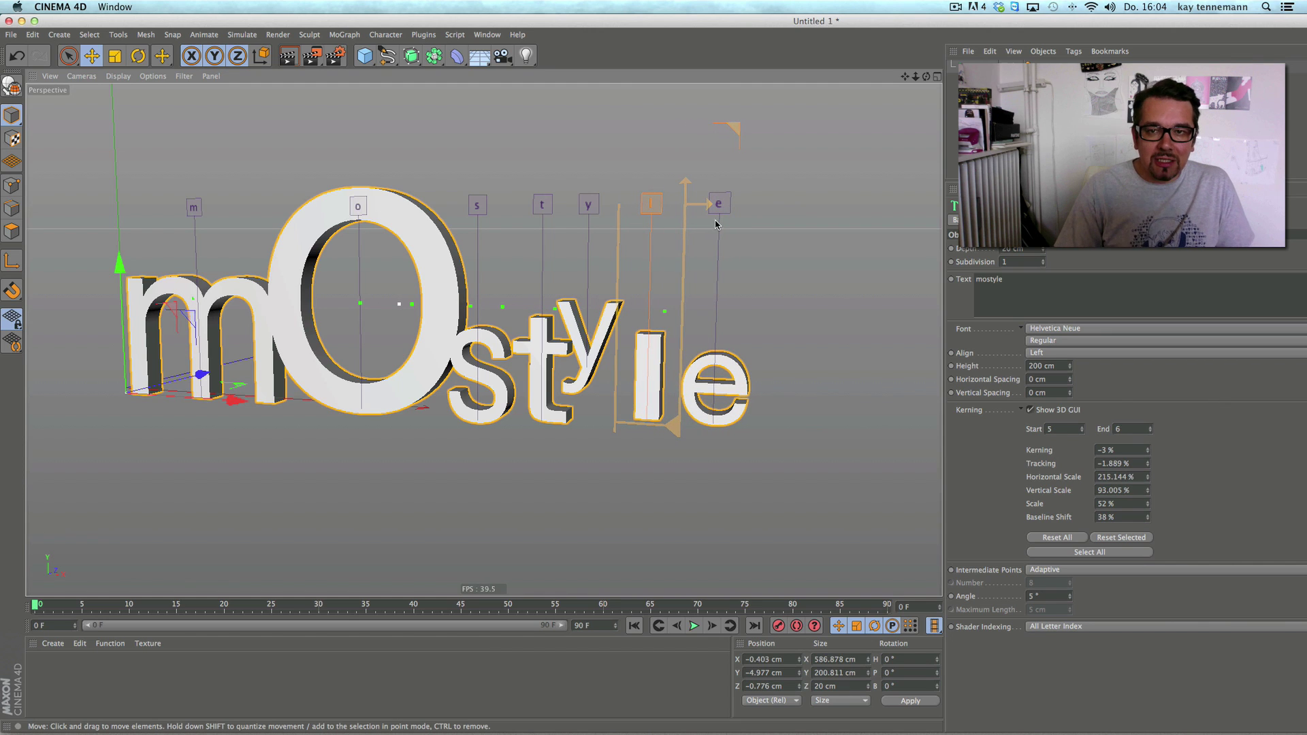
left_click(722, 207)
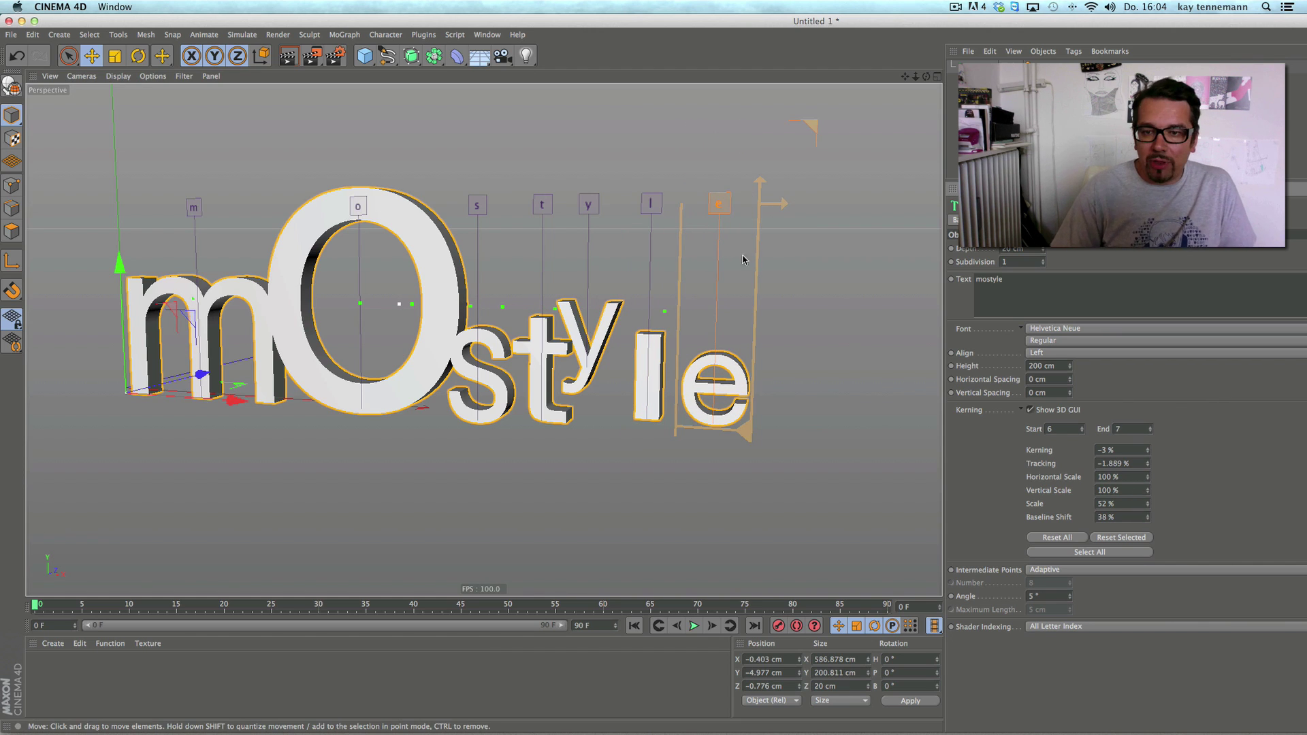
left_click_drag(745, 435, 733, 382)
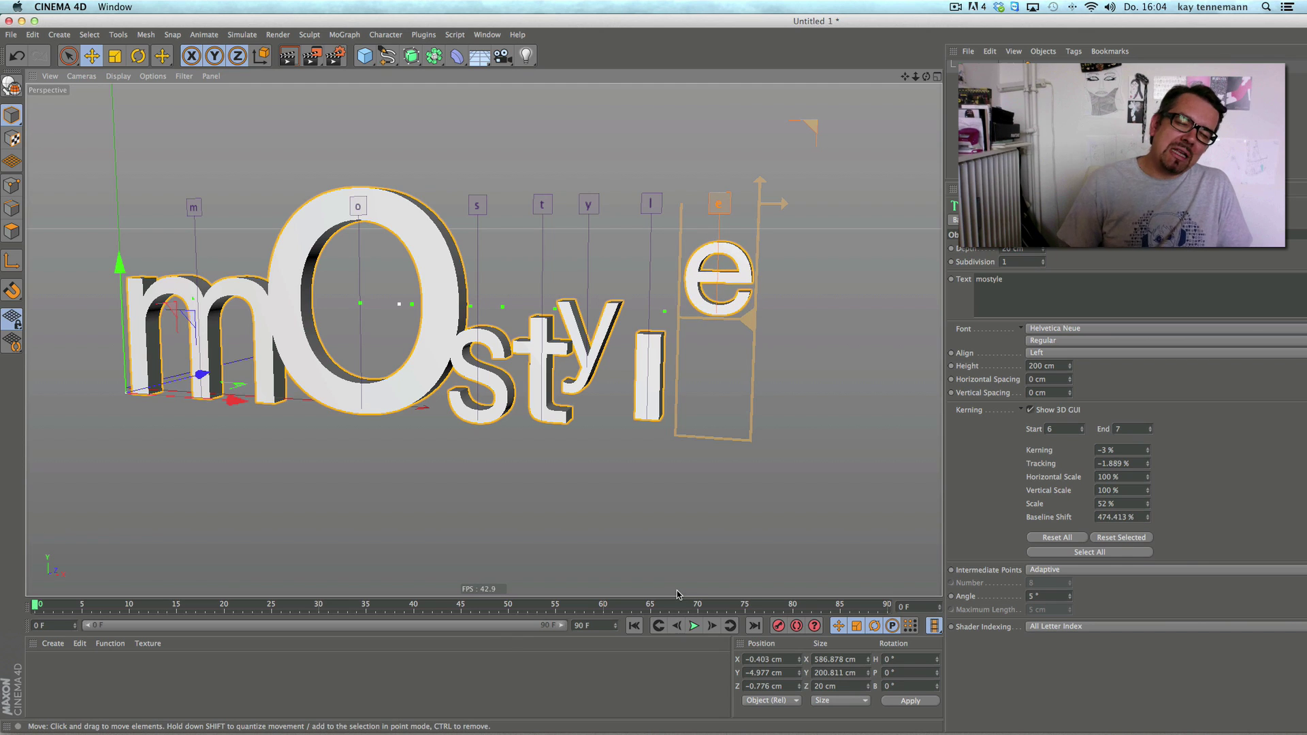
left_click_drag(755, 255, 742, 253)
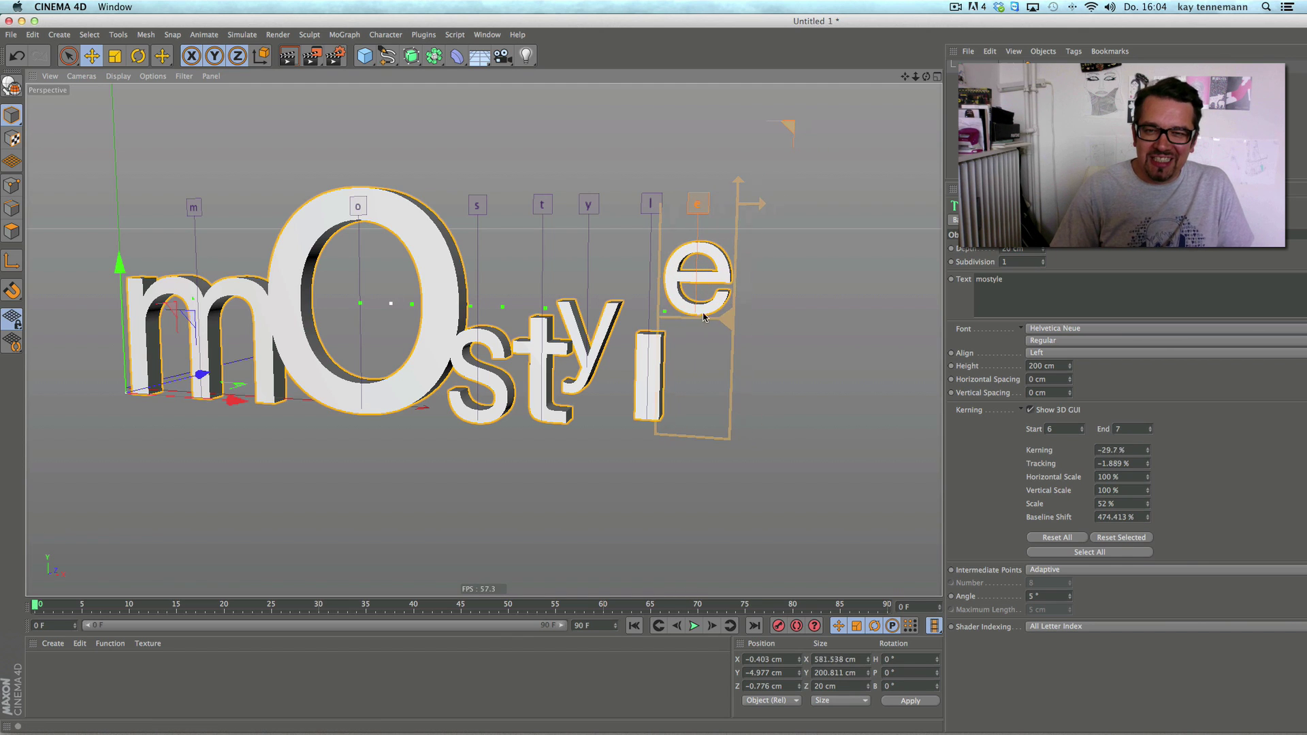
left_click_drag(726, 321, 717, 461)
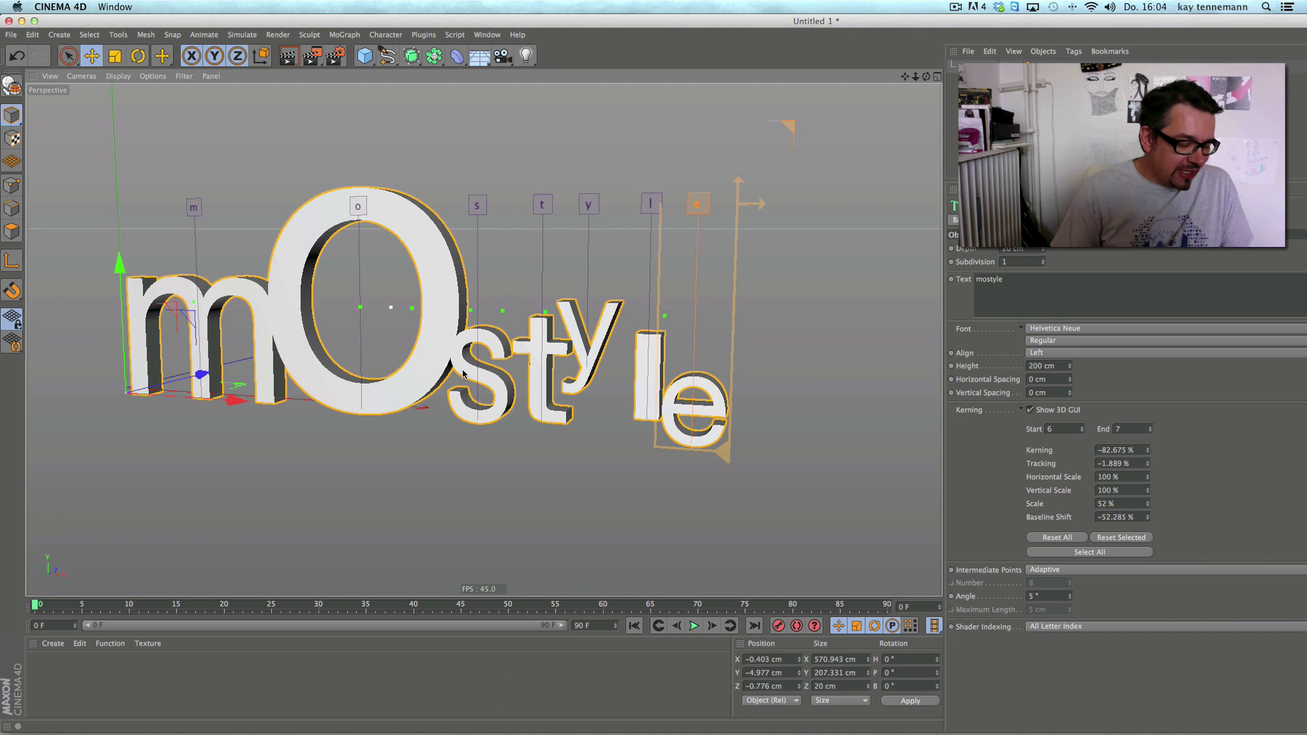
Step: Reduce the "o" to about 70 % horizontal scale and about 81 % vertical scale using its 3D handles
left_click_drag(463, 374, 609, 314, "alt")
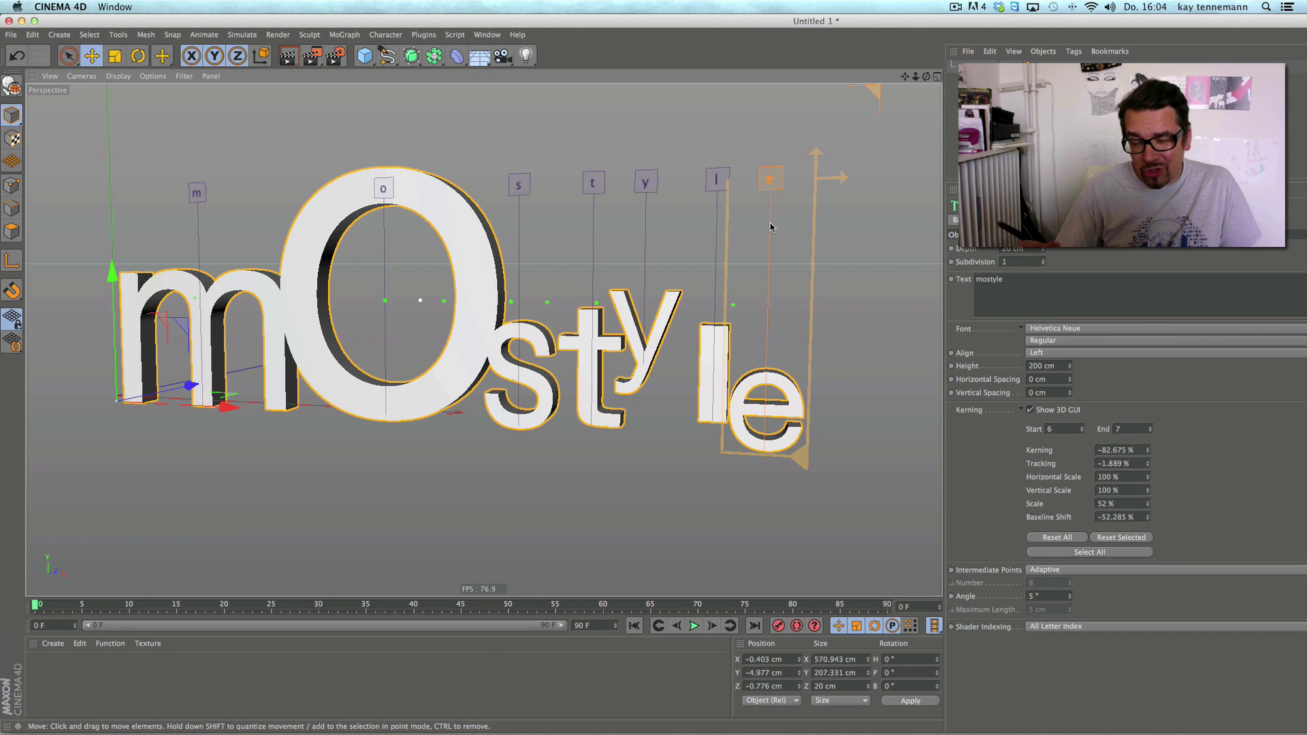
left_click(388, 190)
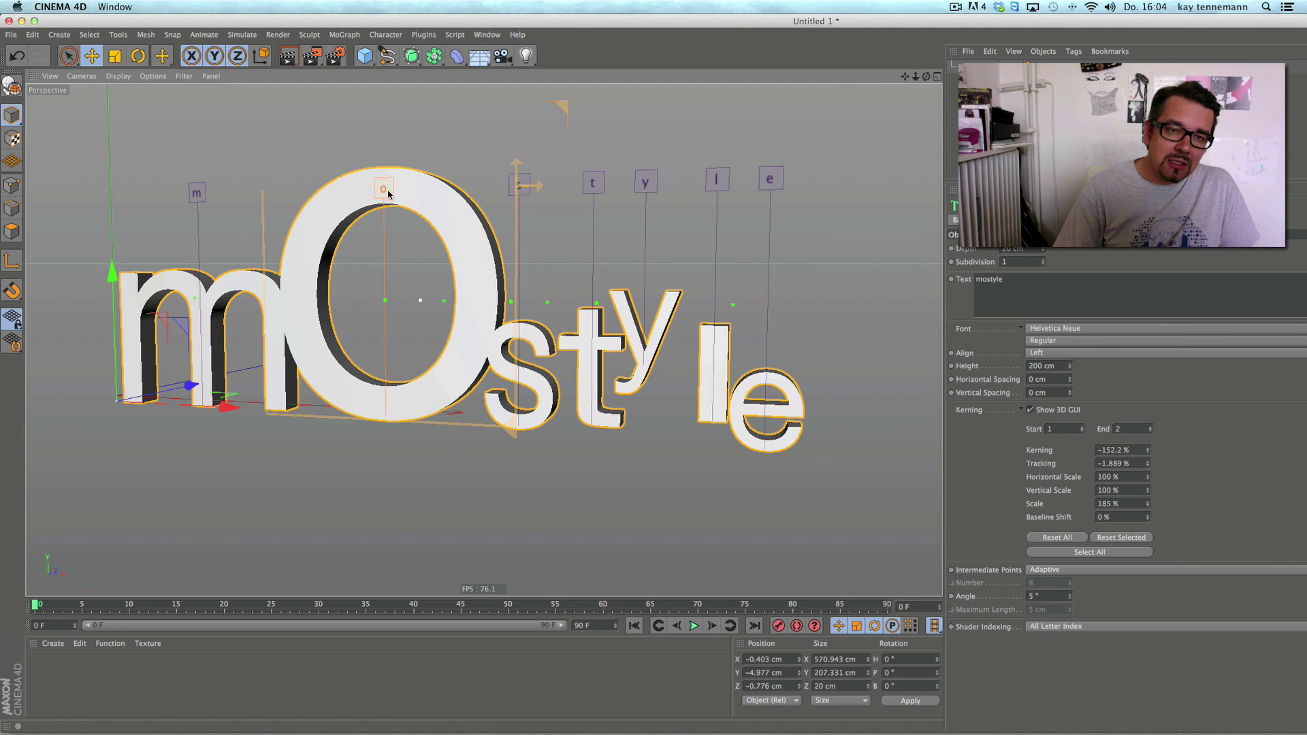
left_click_drag(517, 164, 488, 275)
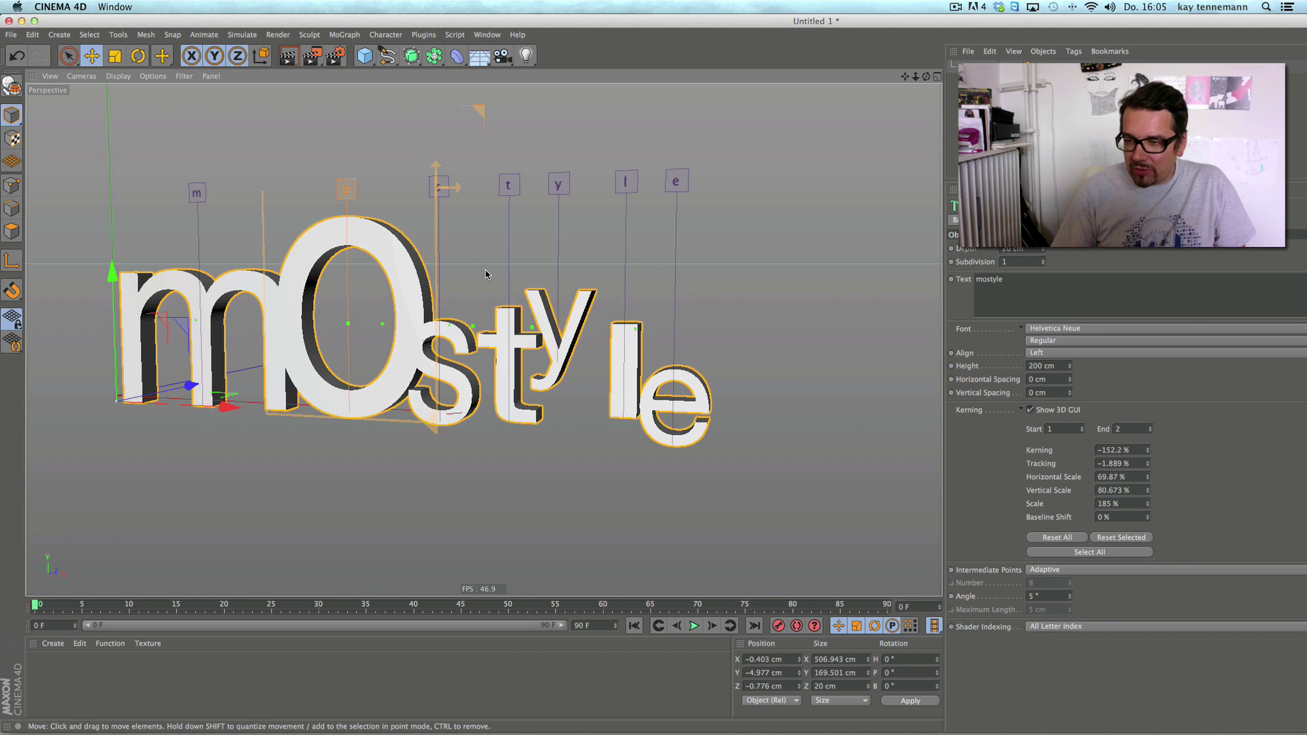
Step: Reset the adjustments of all letters in "mostyle" and kern the "t" to about -125 % with its 3D handle
left_click(1042, 538)
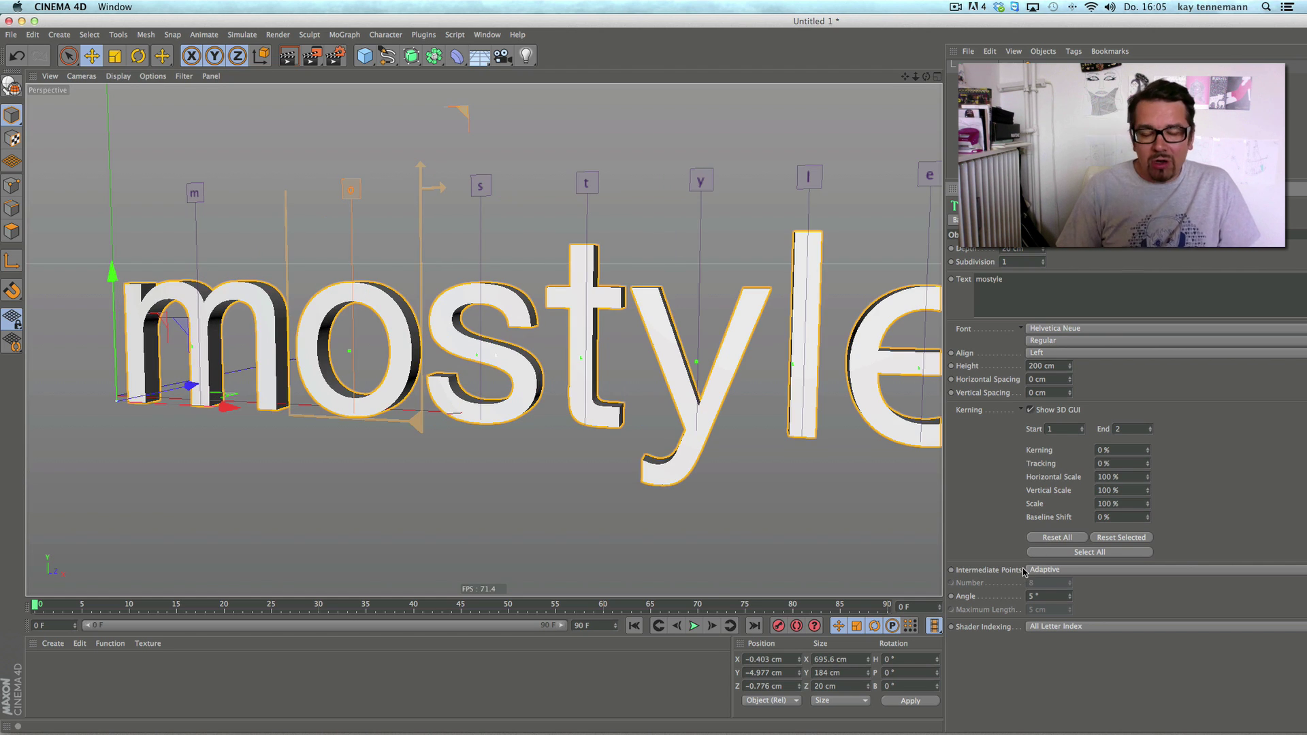
right_click_drag(690, 465, 619, 462, "alt")
middle_click_drag(618, 462, 531, 430, "alt")
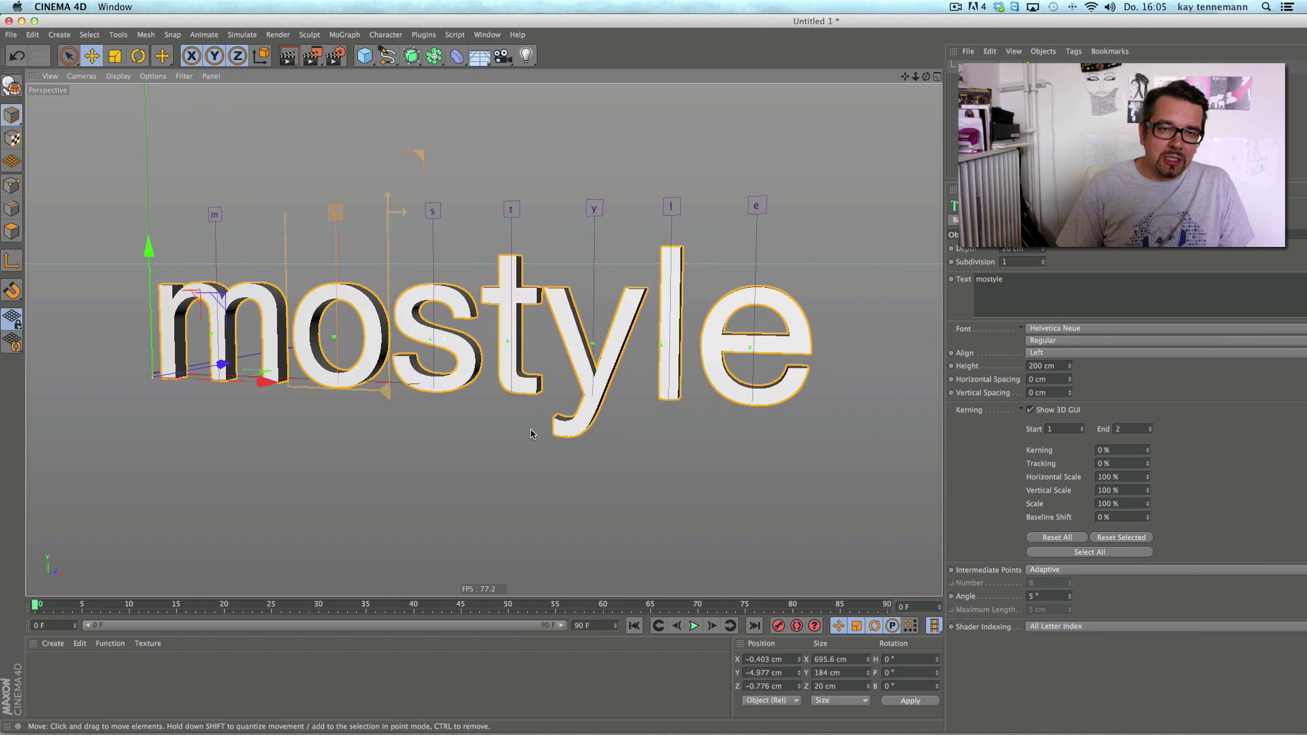
left_click(512, 212)
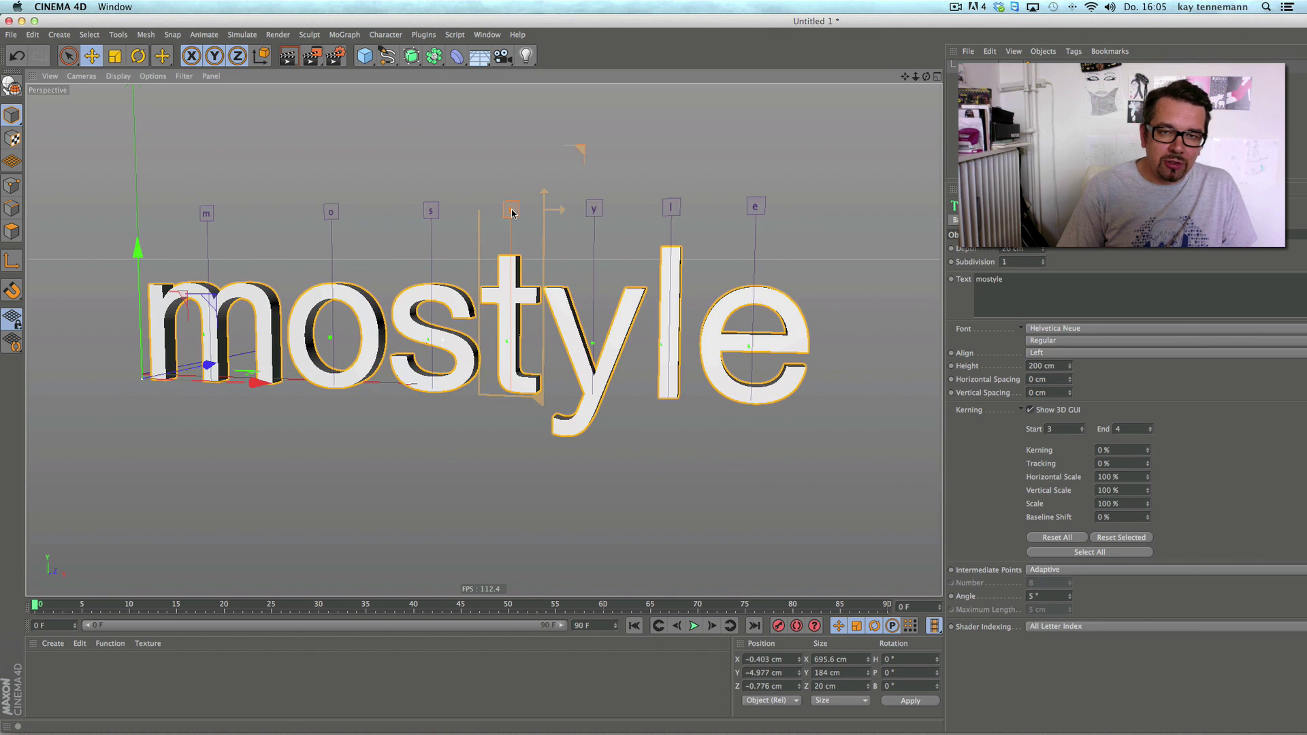
left_click_drag(512, 211, 485, 209)
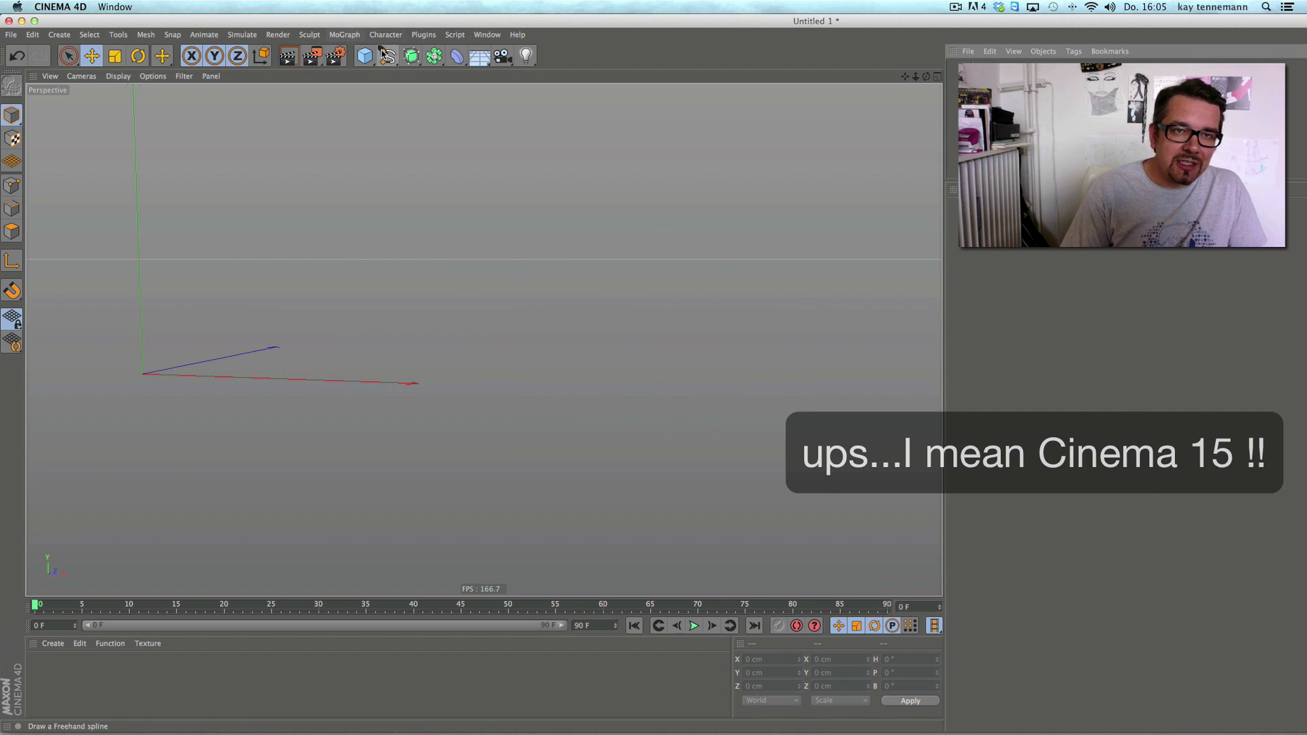
Step: Try the 3D kerning handles on a new Text spline, widening the "x" to about 109 % horizontal scale and 8 % kerning, and delete the spline
left_click_drag(384, 54, 434, 191)
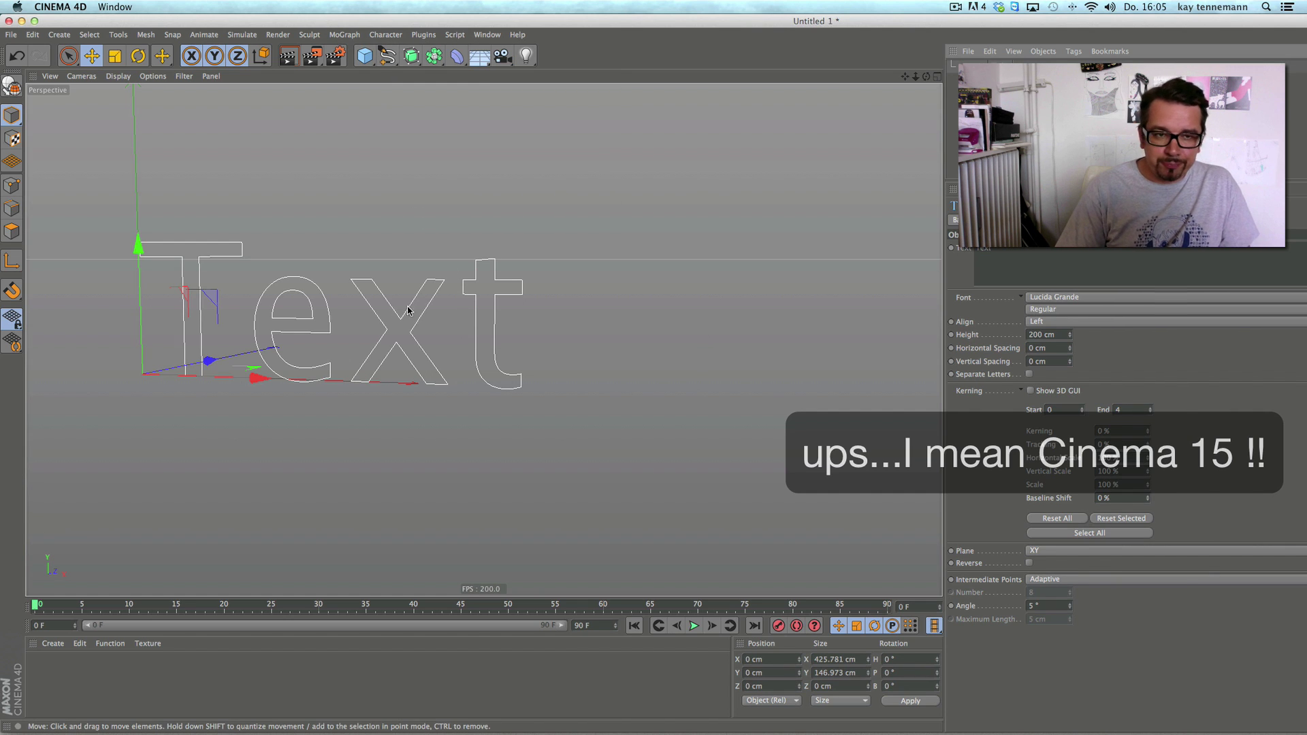
left_click(1031, 391)
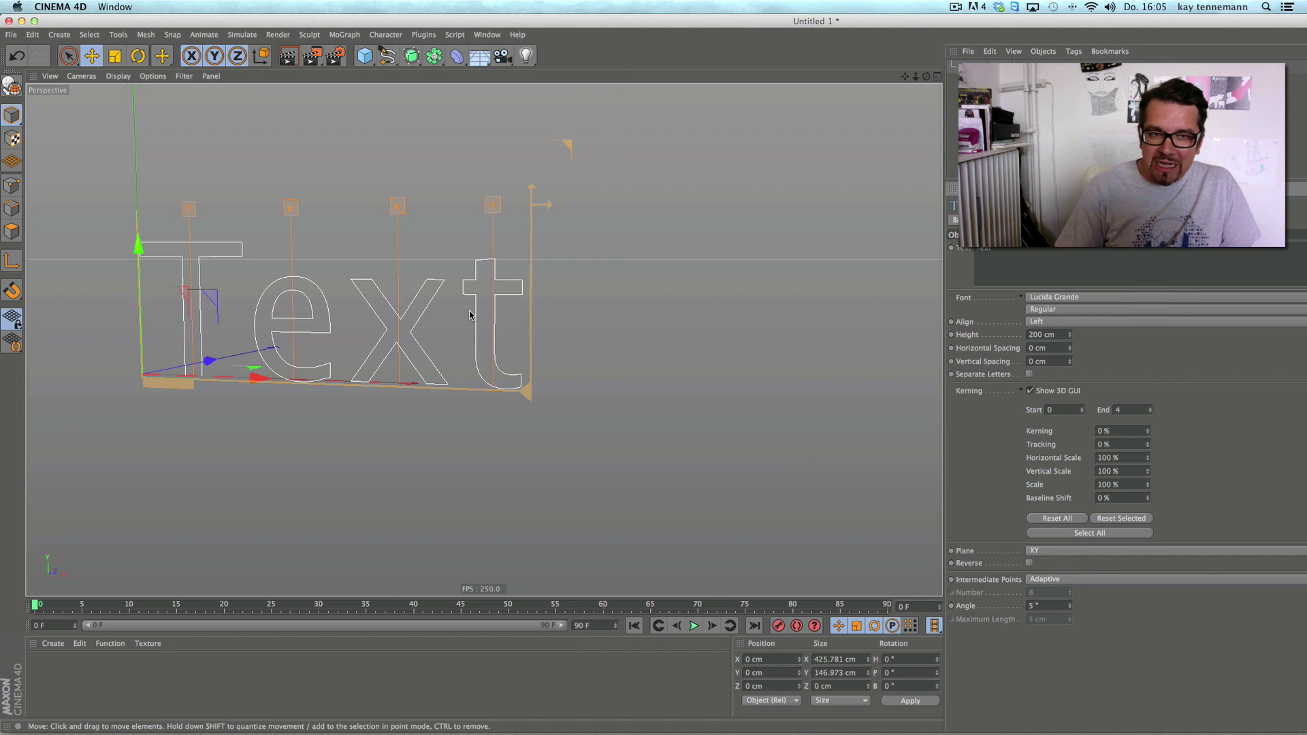
left_click(397, 210)
mouse_move(476, 206)
left_mouse_down()
mouse_move(419, 204)
mouse_move(484, 225)
left_mouse_up()
left_click_drag(403, 207, 410, 273)
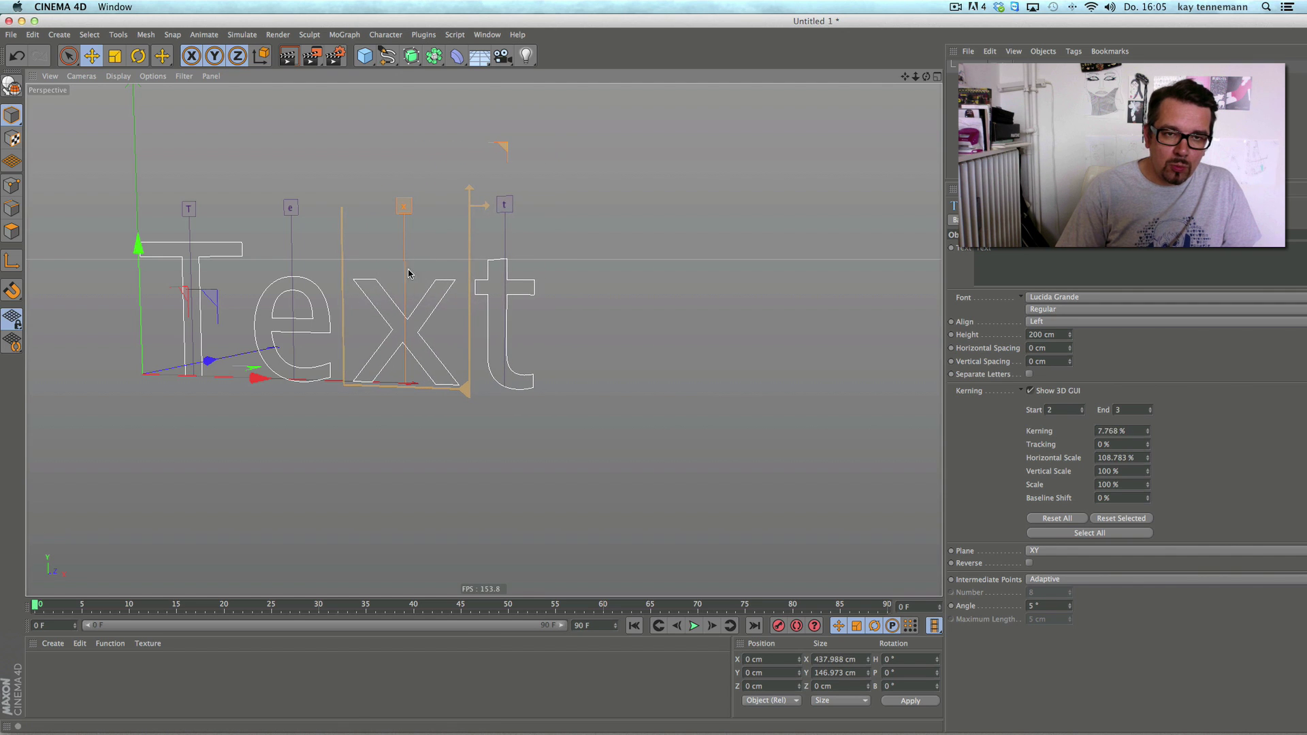
mouse_move(470, 189)
left_mouse_down()
mouse_move(472, 238)
mouse_move(454, 236)
mouse_move(469, 190)
left_mouse_up()
key("Delete")
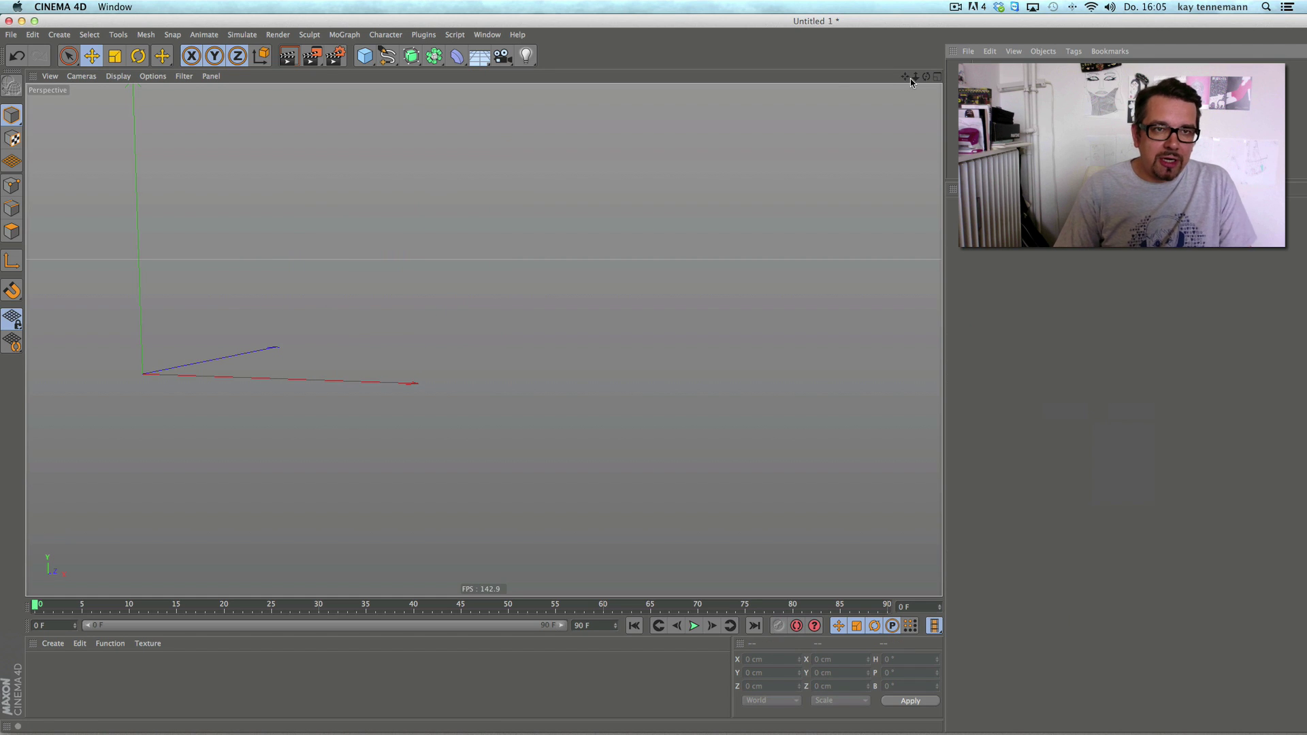
Step: Add a new MoText object and set both its start and end caps to Fillet Cap
left_click(344, 34)
left_click(372, 190)
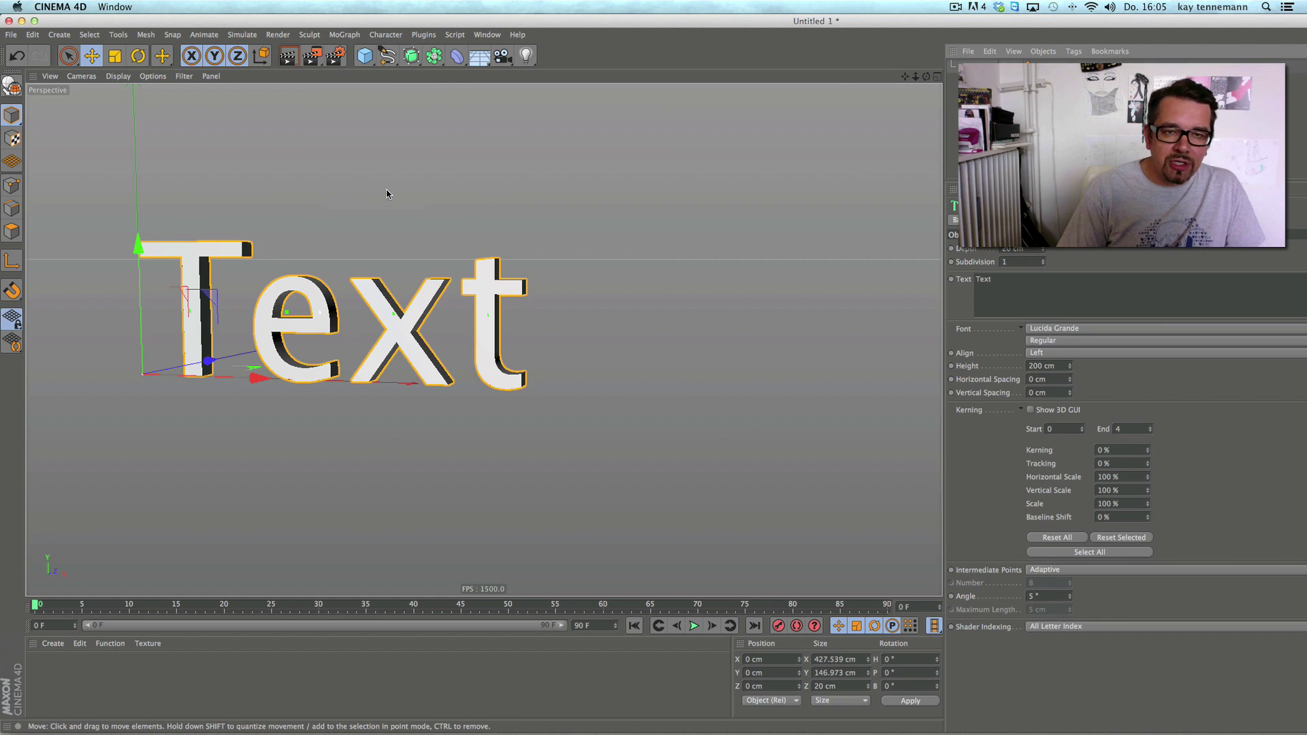
left_click_drag(437, 418, 488, 345, "alt")
middle_click_drag(488, 329, 490, 353, "alt")
right_click_drag(486, 352, 496, 340, "alt")
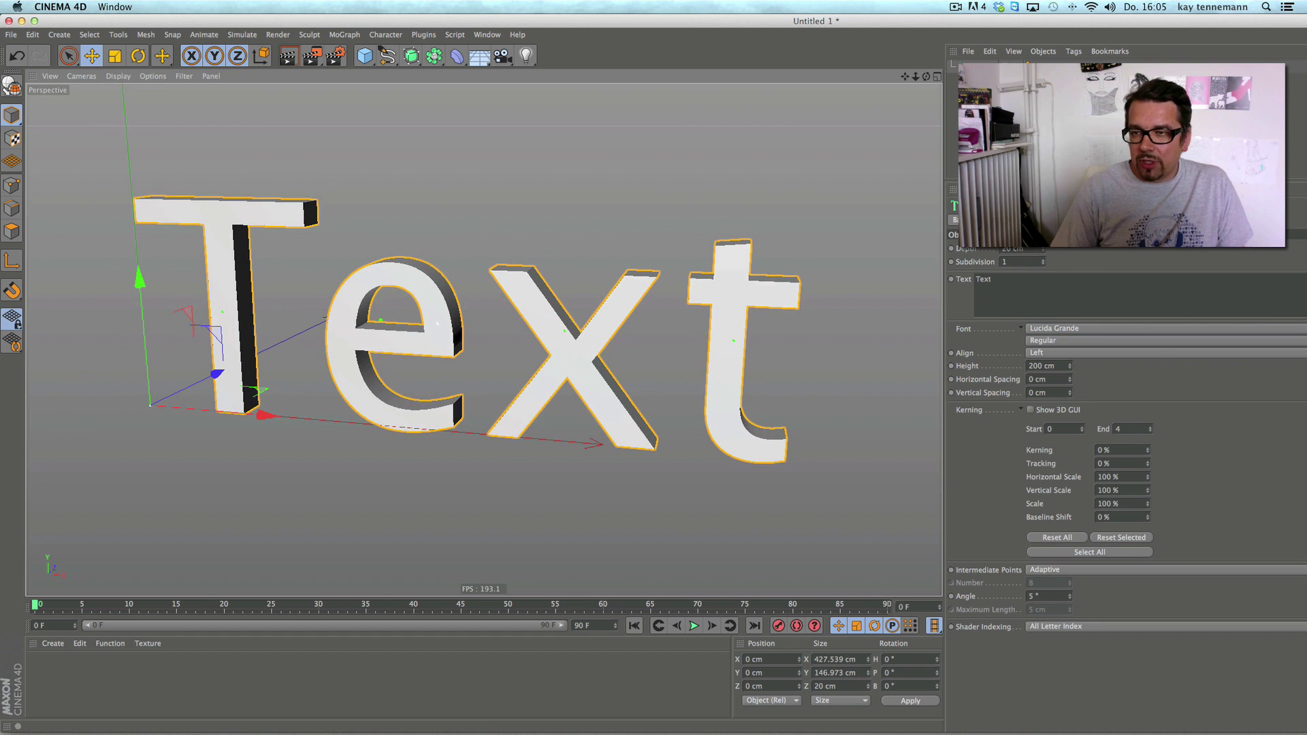
left_click(1048, 220)
left_click(1032, 248)
left_click(1027, 301)
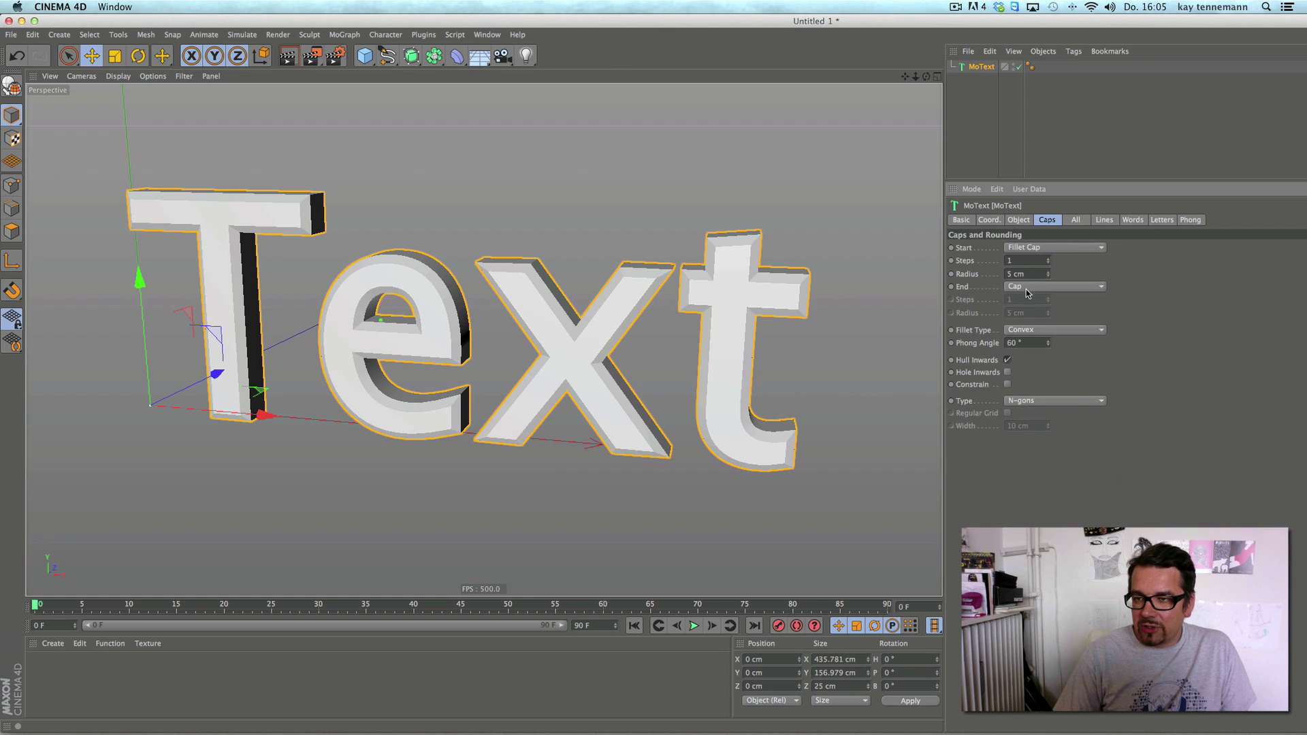
left_click(1029, 288)
left_click(1025, 339)
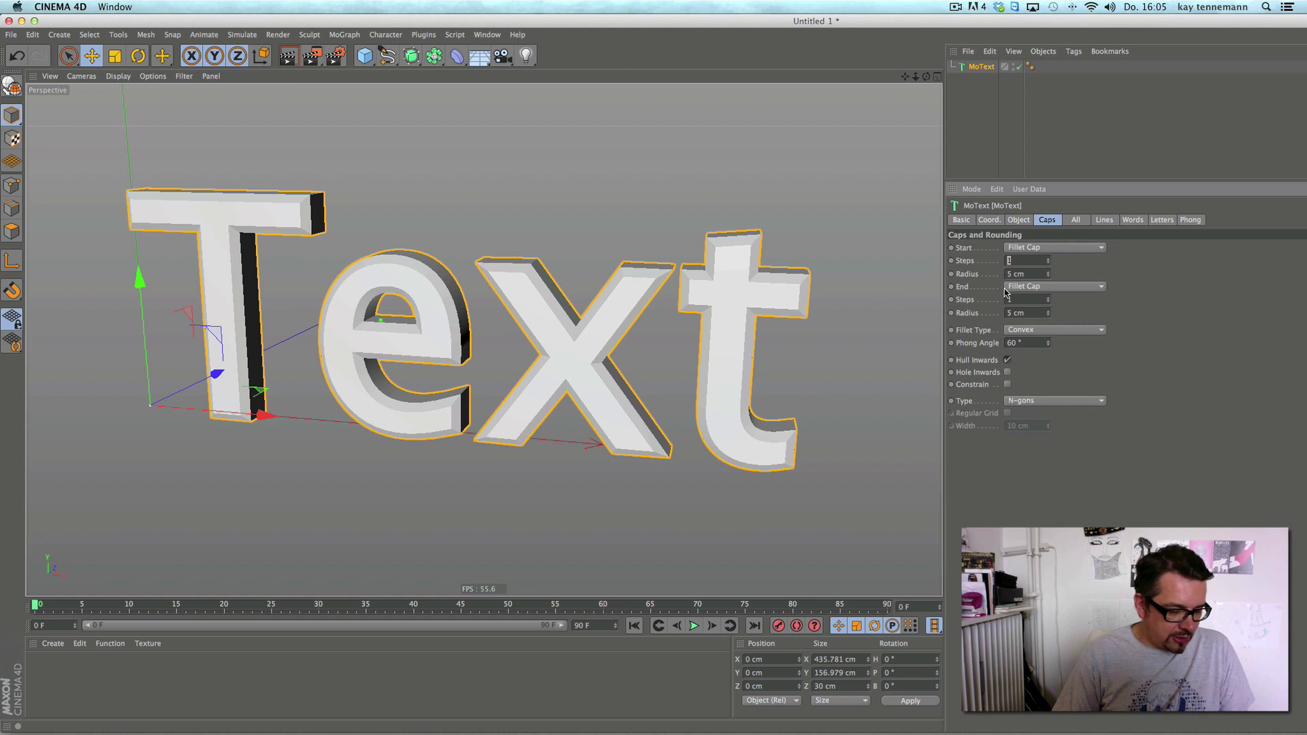
Step: Set the start cap's fillet steps to 6 and the fillet type to 1 Step
key("Return")
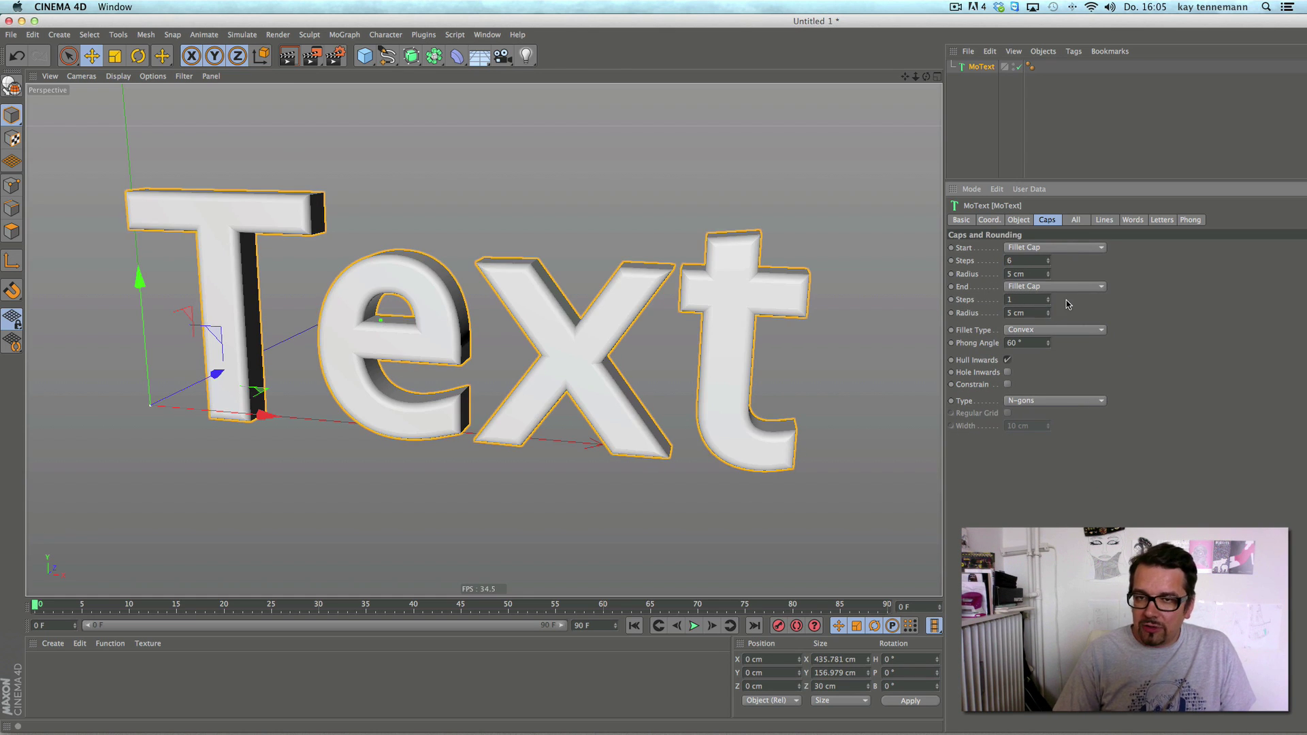
left_click(1028, 331)
left_click(1020, 396)
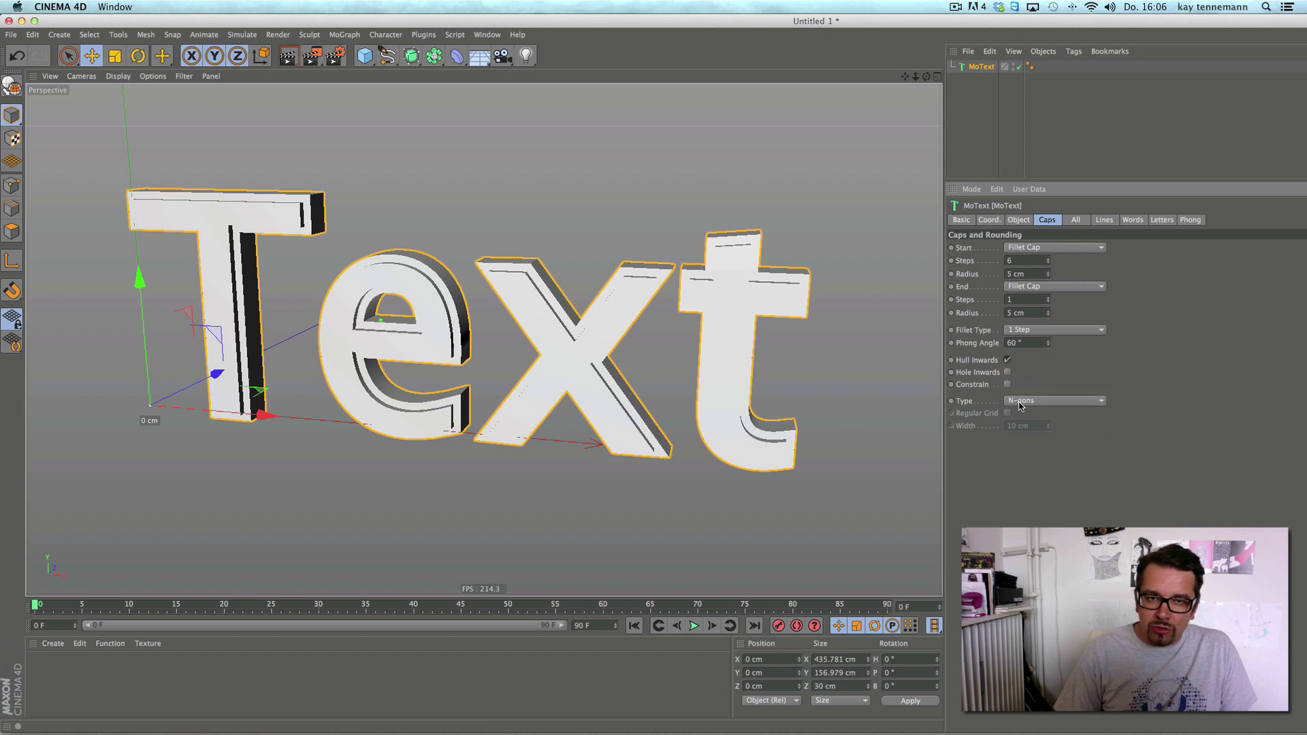
Step: Add a Physical Sky to the scene and render the view
left_click_drag(522, 327, 514, 284, "alt")
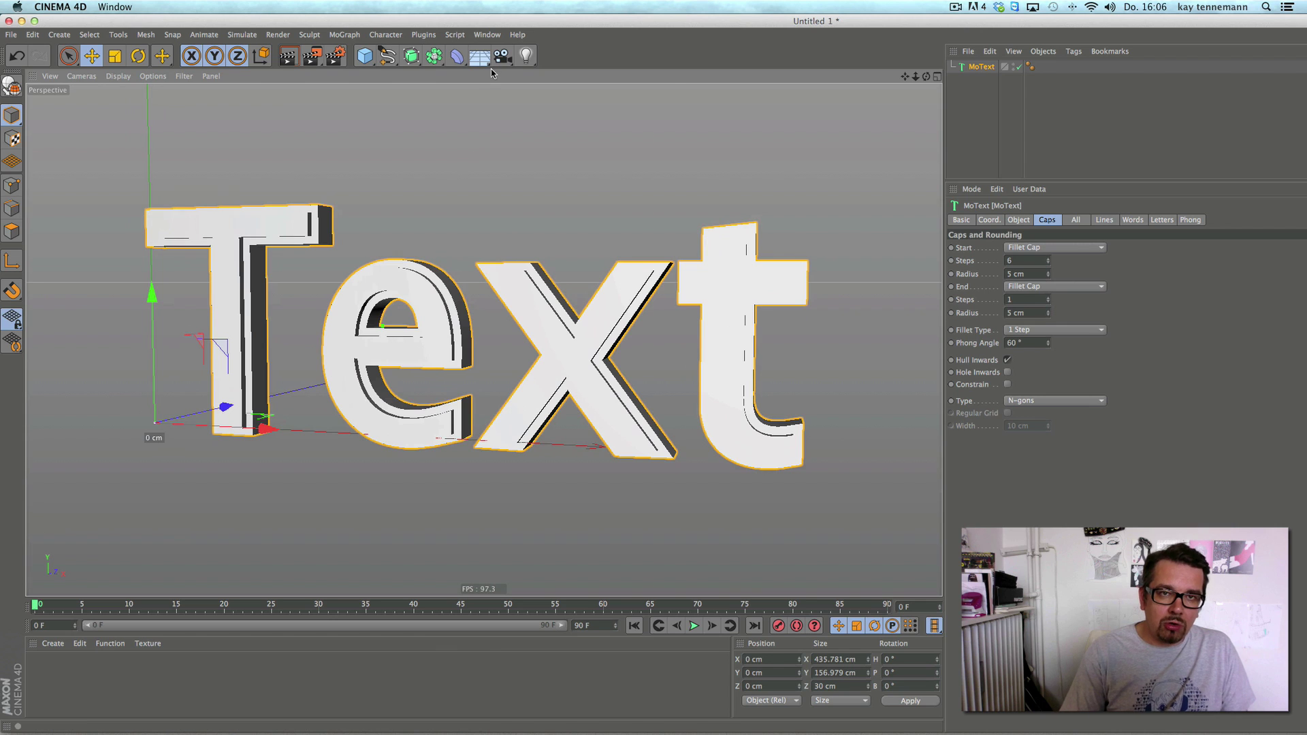
left_click(485, 60)
left_click_drag(537, 66, 616, 73)
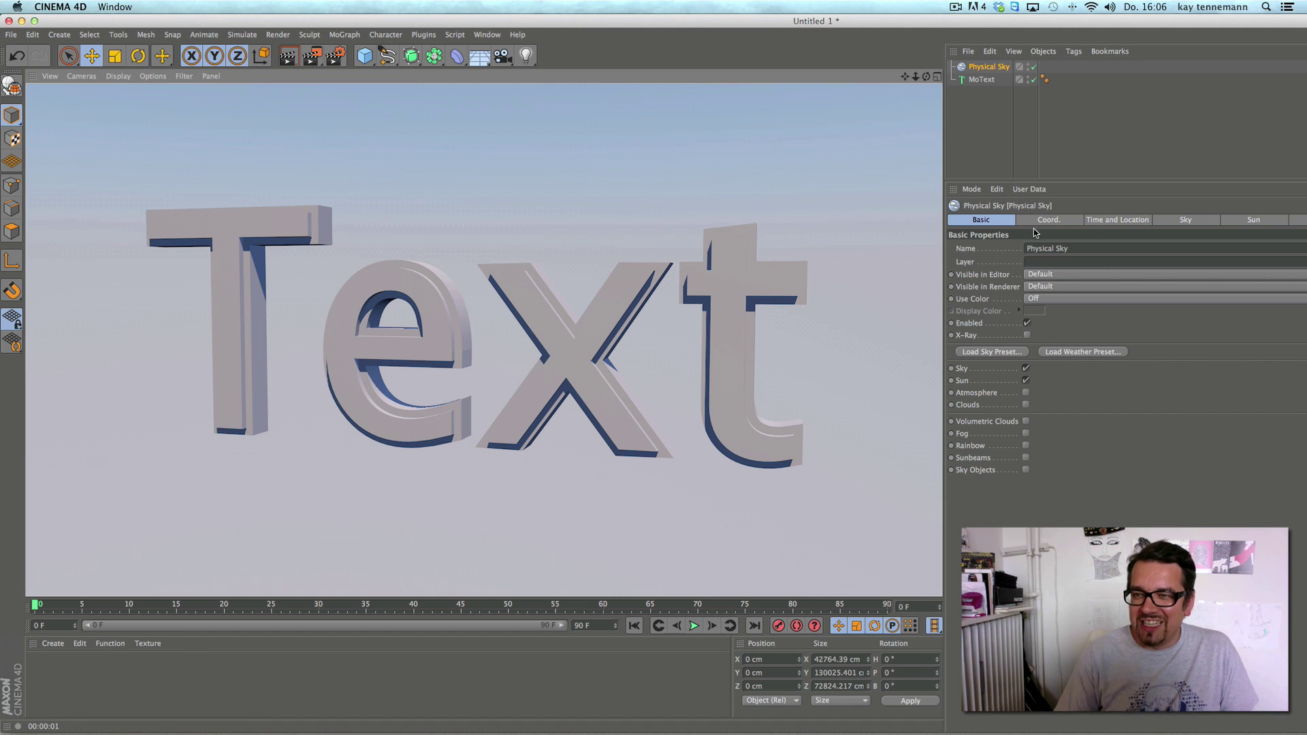
Step: Give the MoText's "e" about 53 % horizontal and vertical scale and about 217 % baseline shift using its 3D handles
left_click(981, 79)
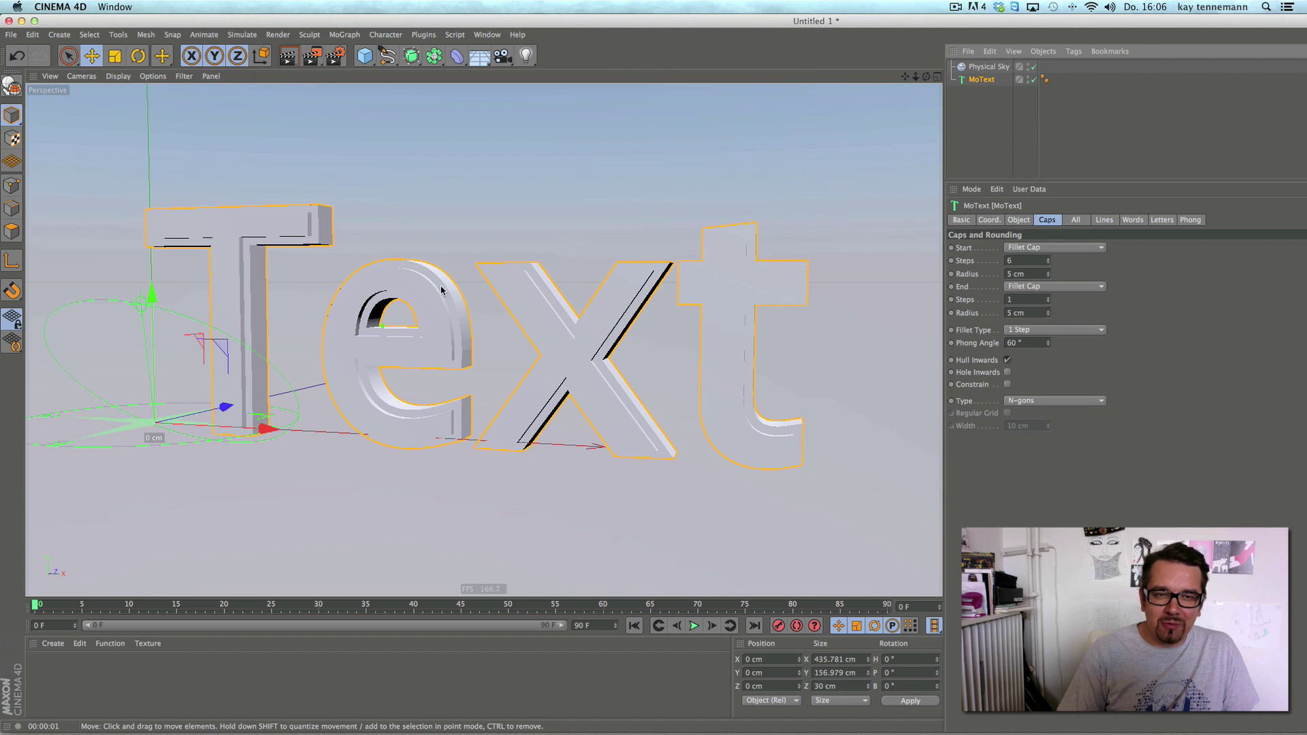
left_click(982, 100)
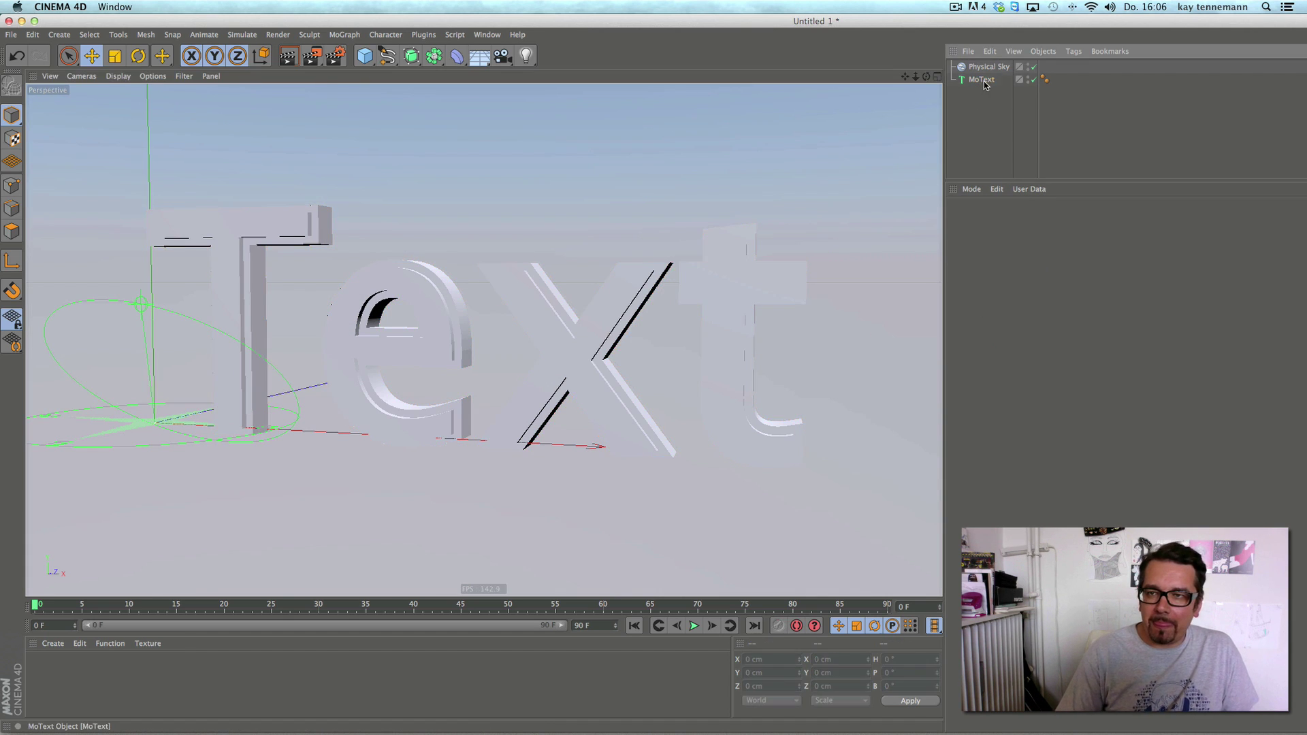
left_click(975, 79)
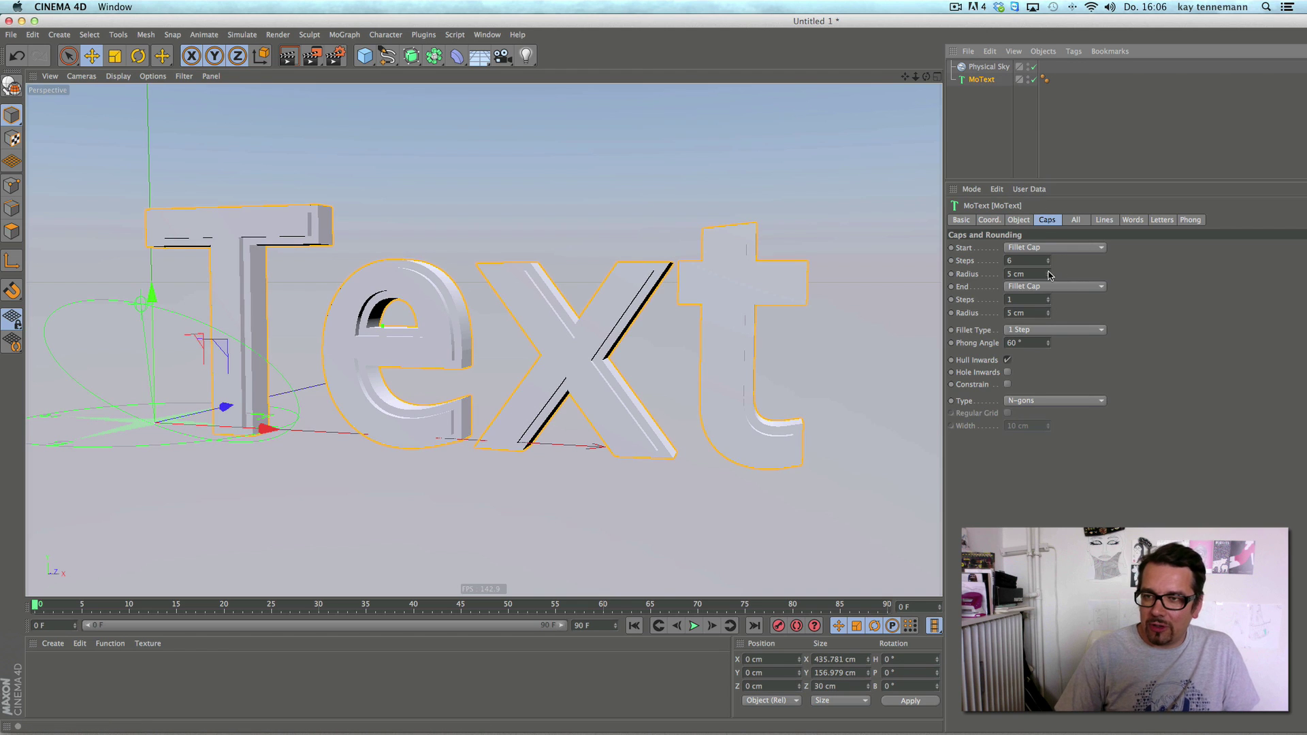
left_click(1019, 220)
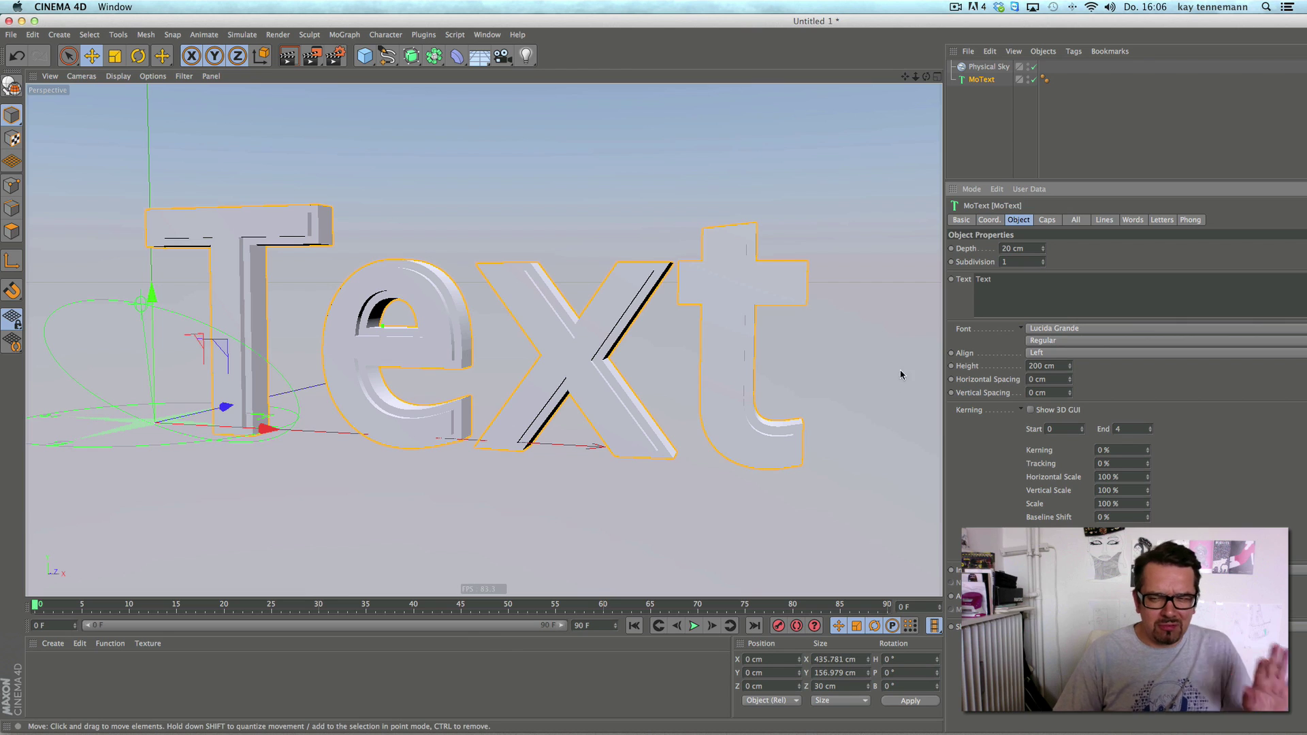
left_click(389, 154)
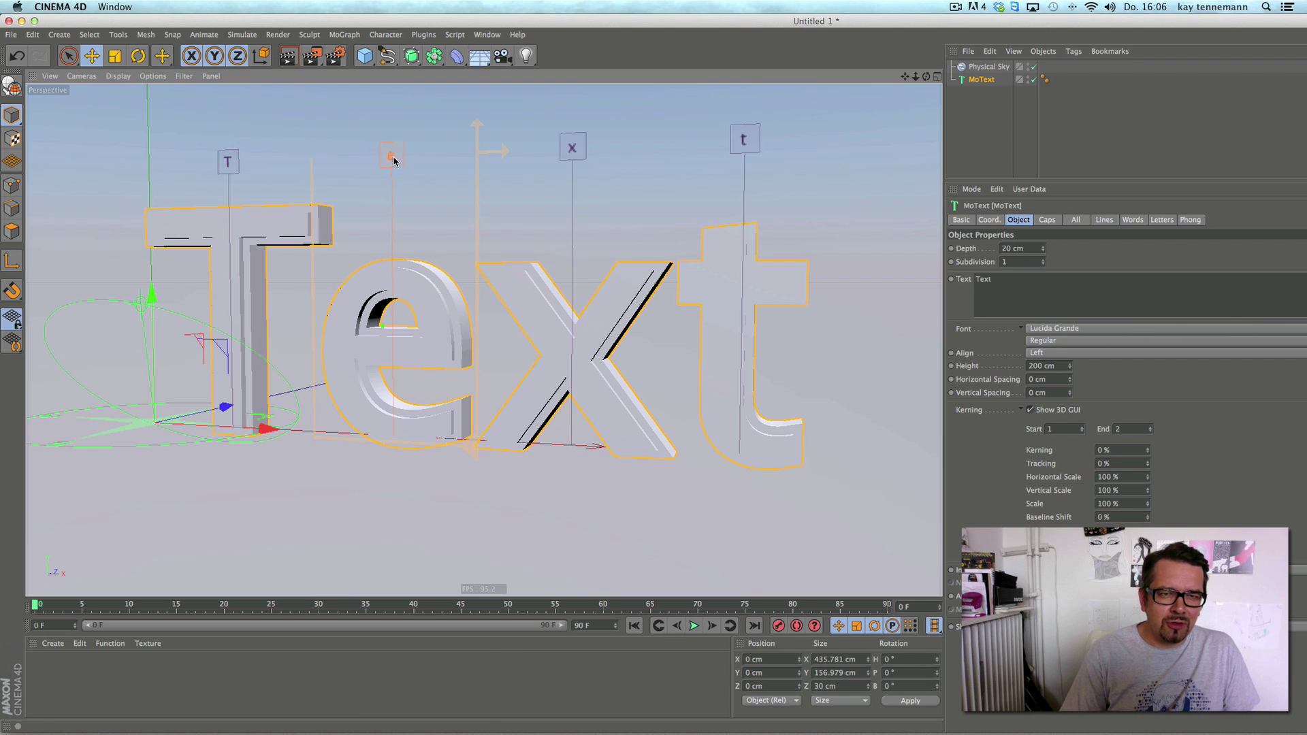
left_click_drag(477, 153, 477, 217)
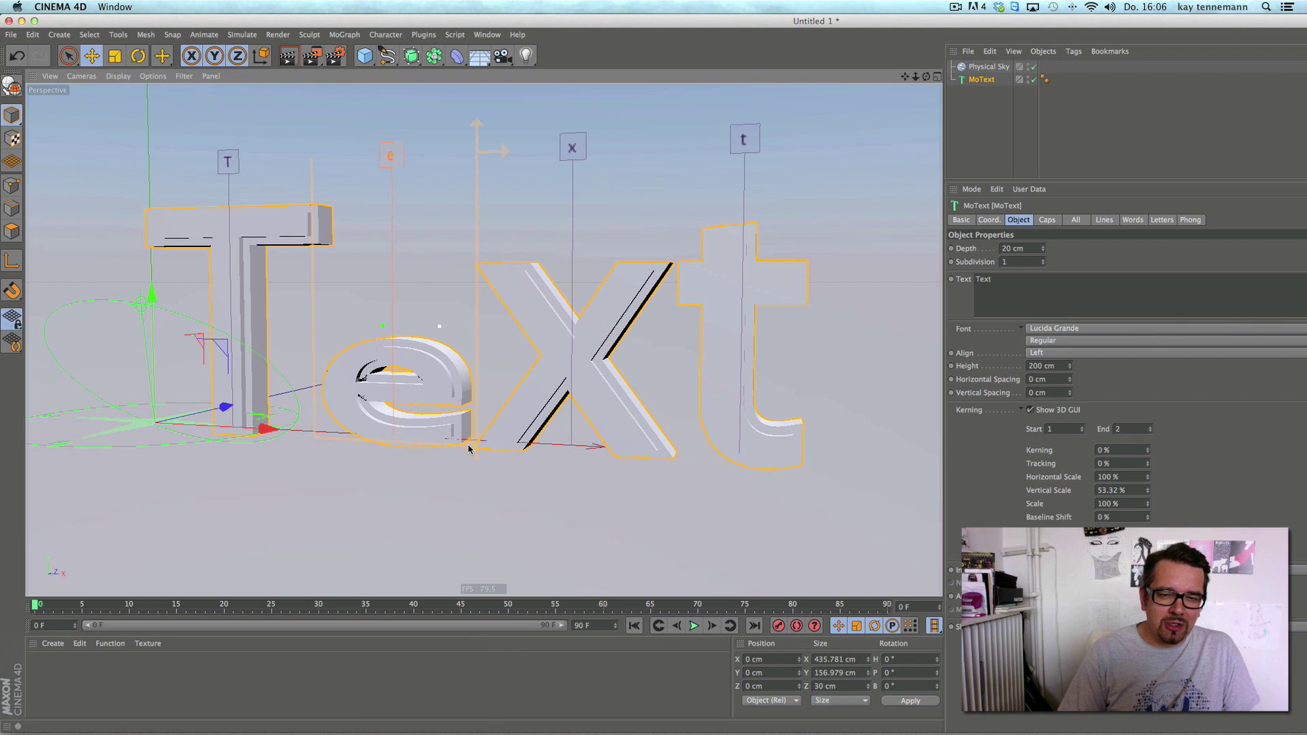
left_click_drag(468, 446, 444, 444)
left_click_drag(504, 152, 423, 154)
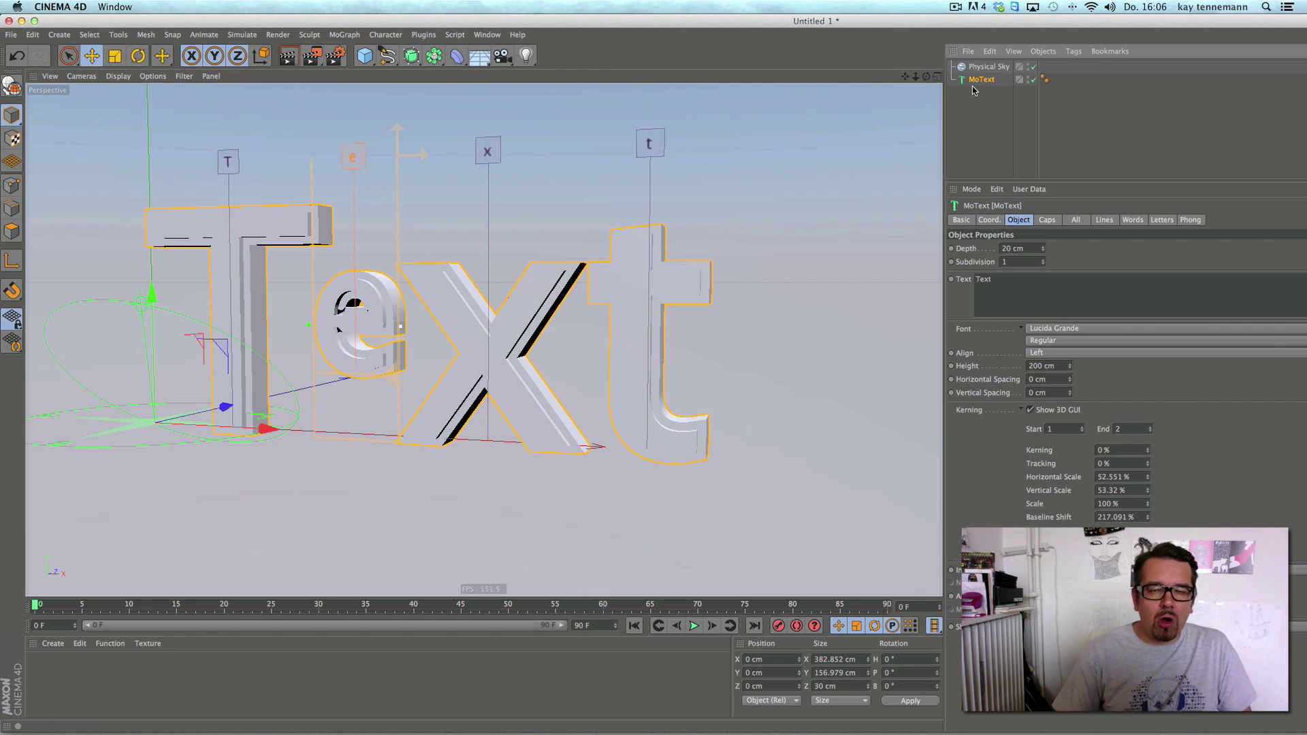
Step: Change the MoText's fillet type to Concave and render the view
left_click(1047, 220)
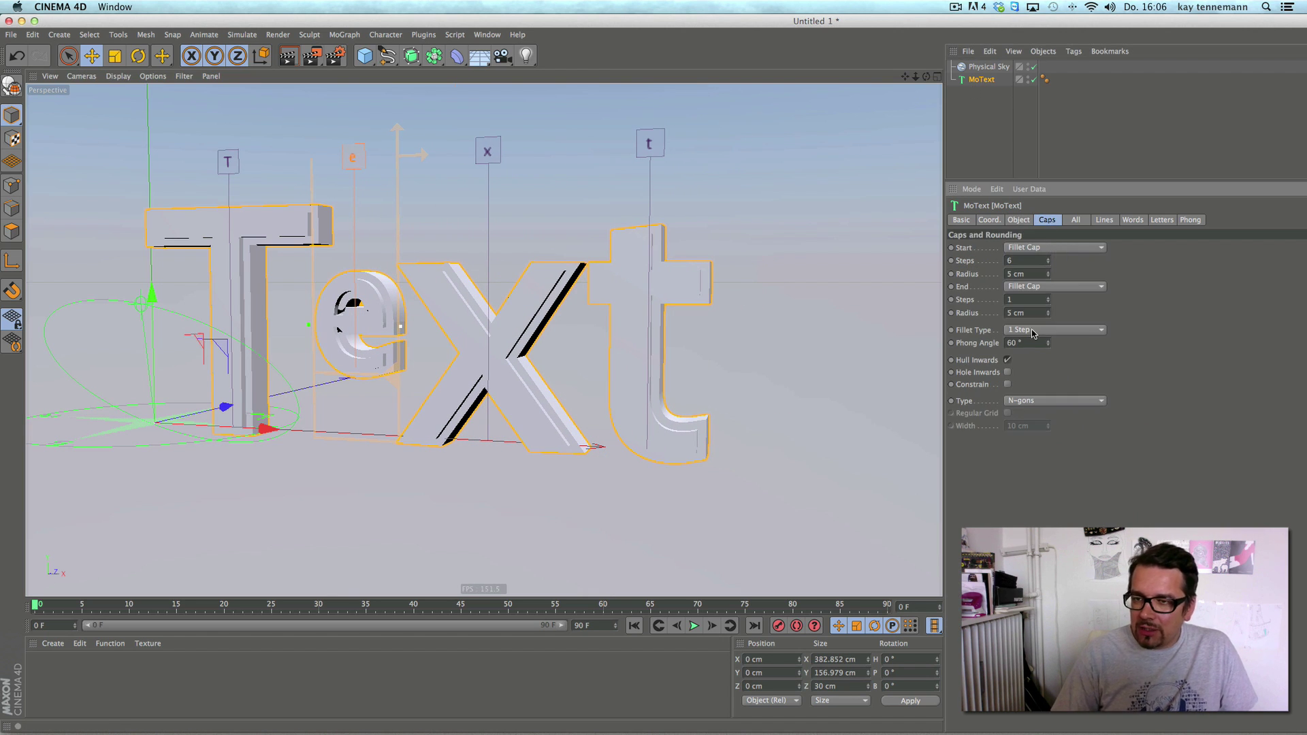
left_click(1071, 332)
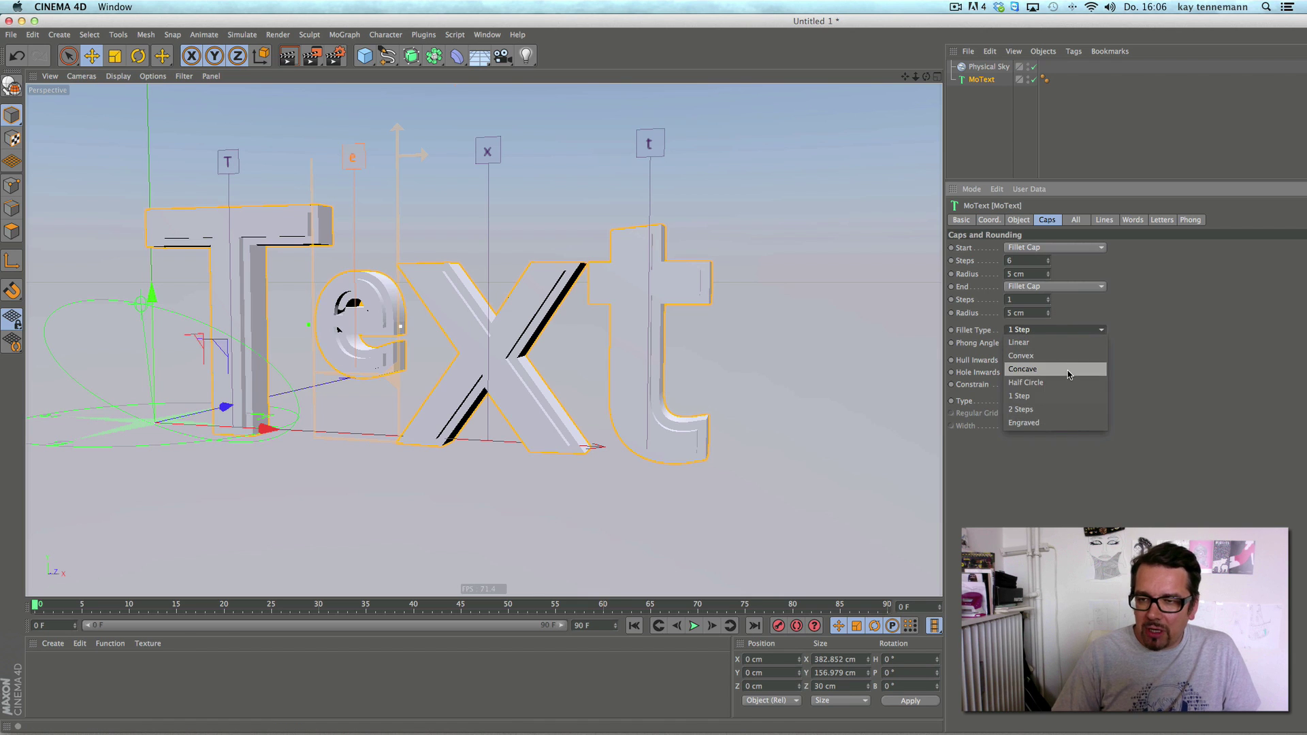
left_click(1067, 380)
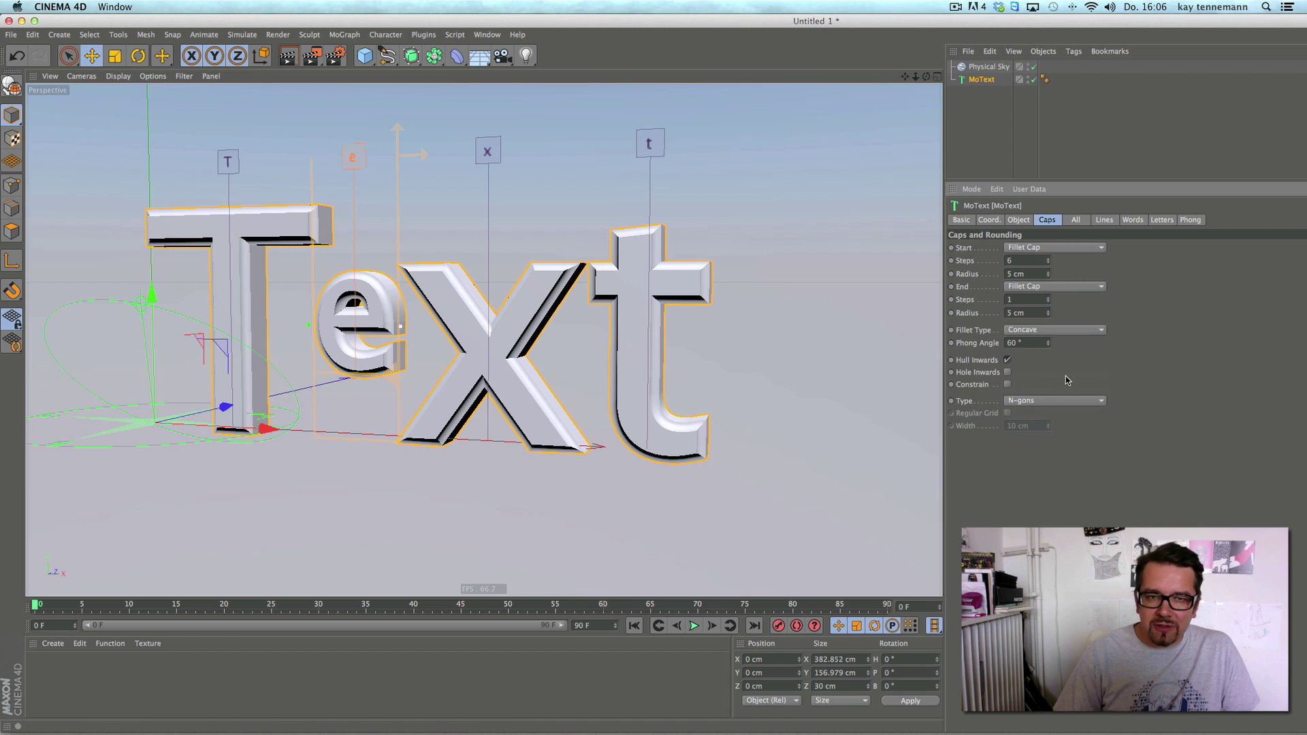
left_click(284, 64)
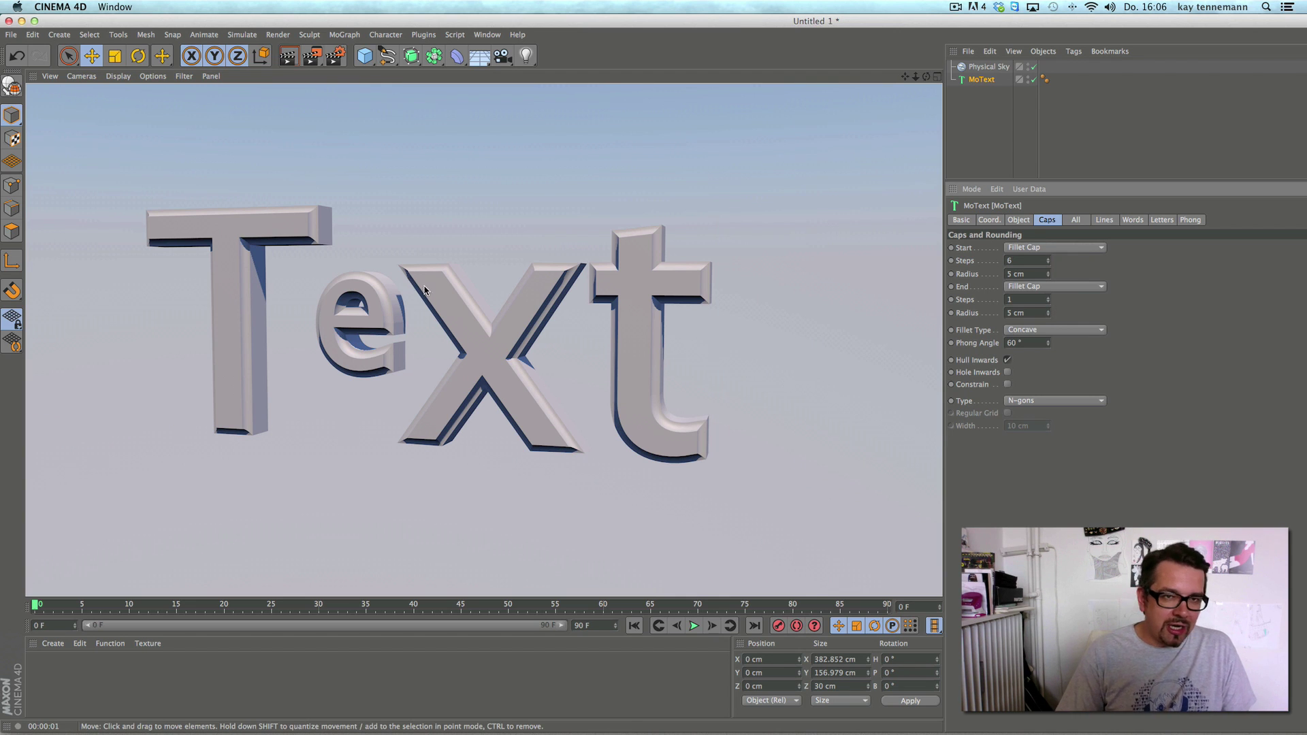
Step: Add a Twist deformer to the scene
left_click(390, 76)
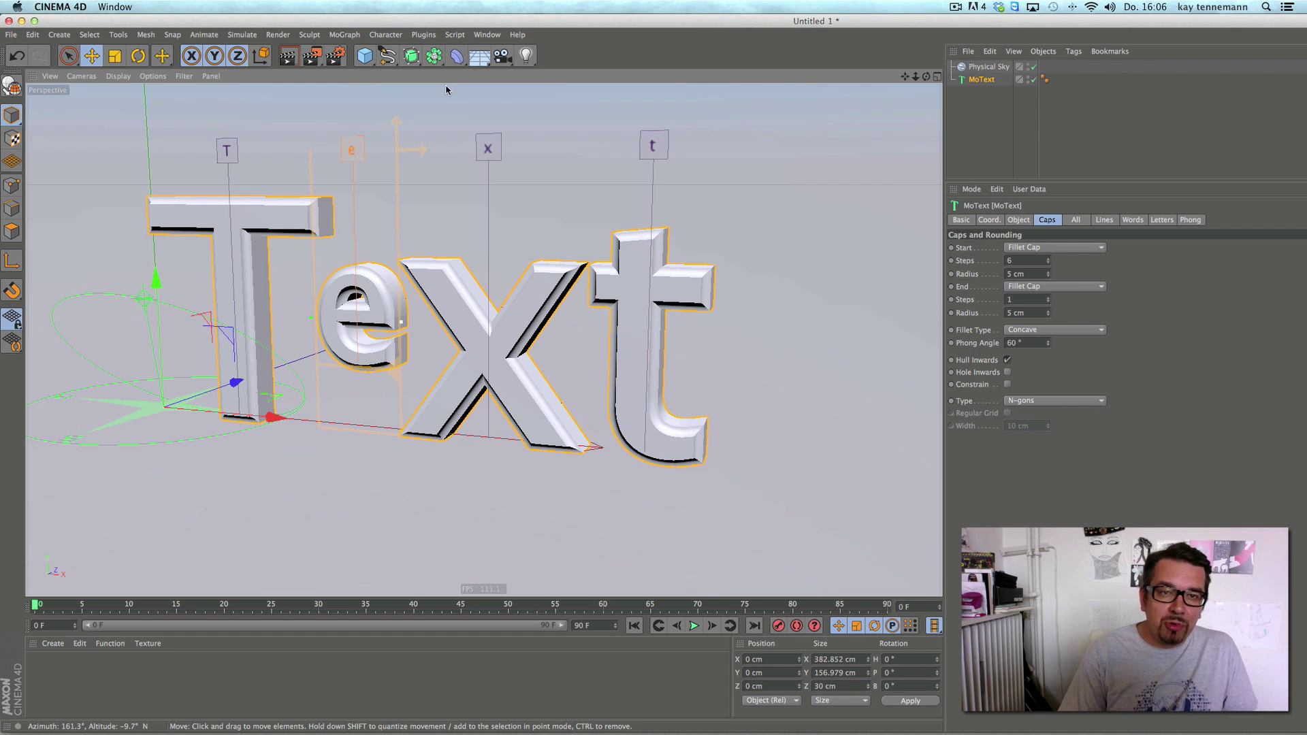
left_click(456, 59)
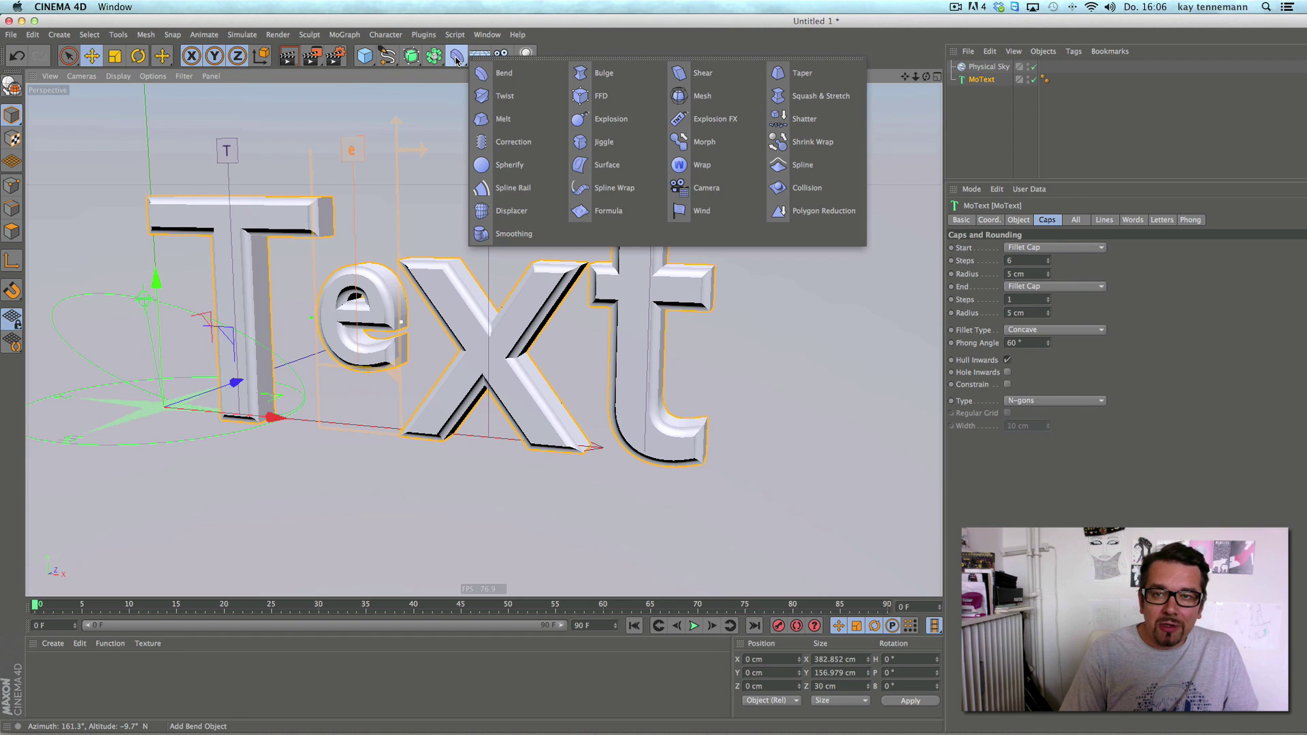
left_click(503, 98)
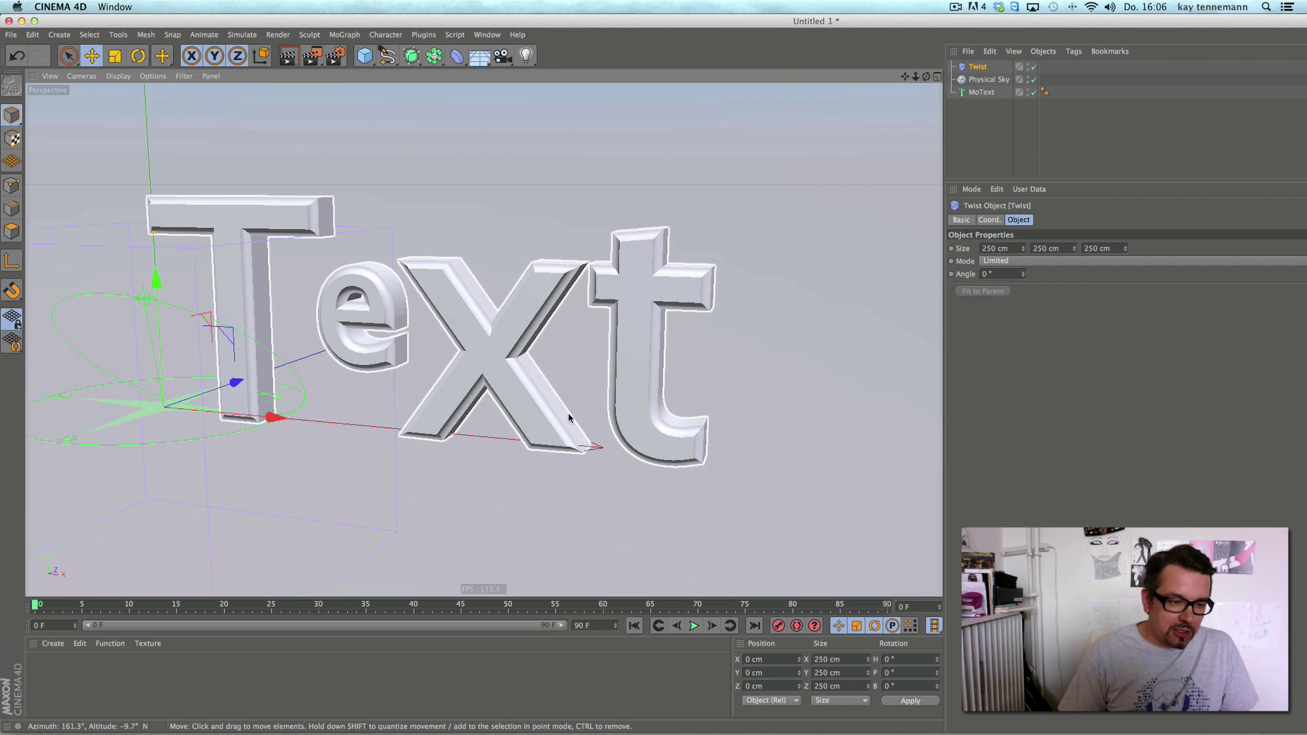
scroll(457, 380, "down", 2)
middle_click_drag(457, 381, 549, 349, "alt")
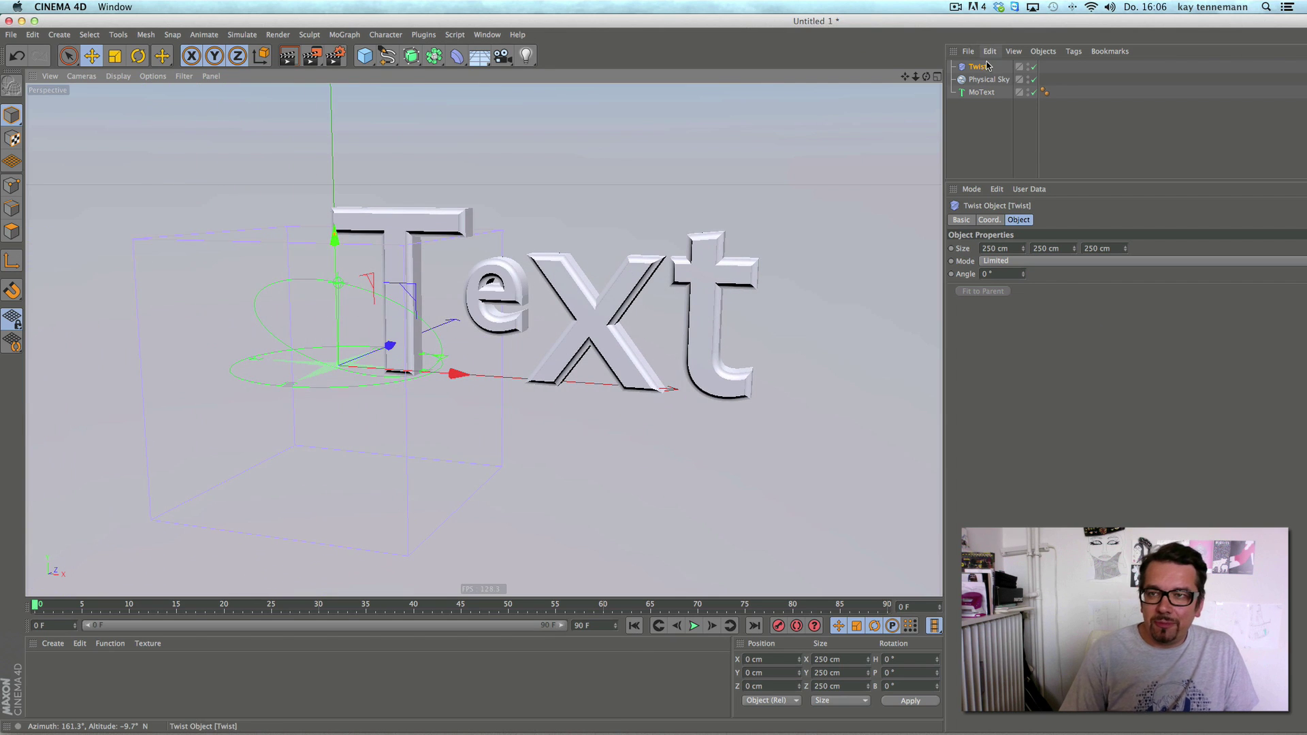
Step: Hide the Physical Sky in the viewport and move the Twist deformer over the text, to about X 193 cm and Y 71 cm
left_click(1028, 79)
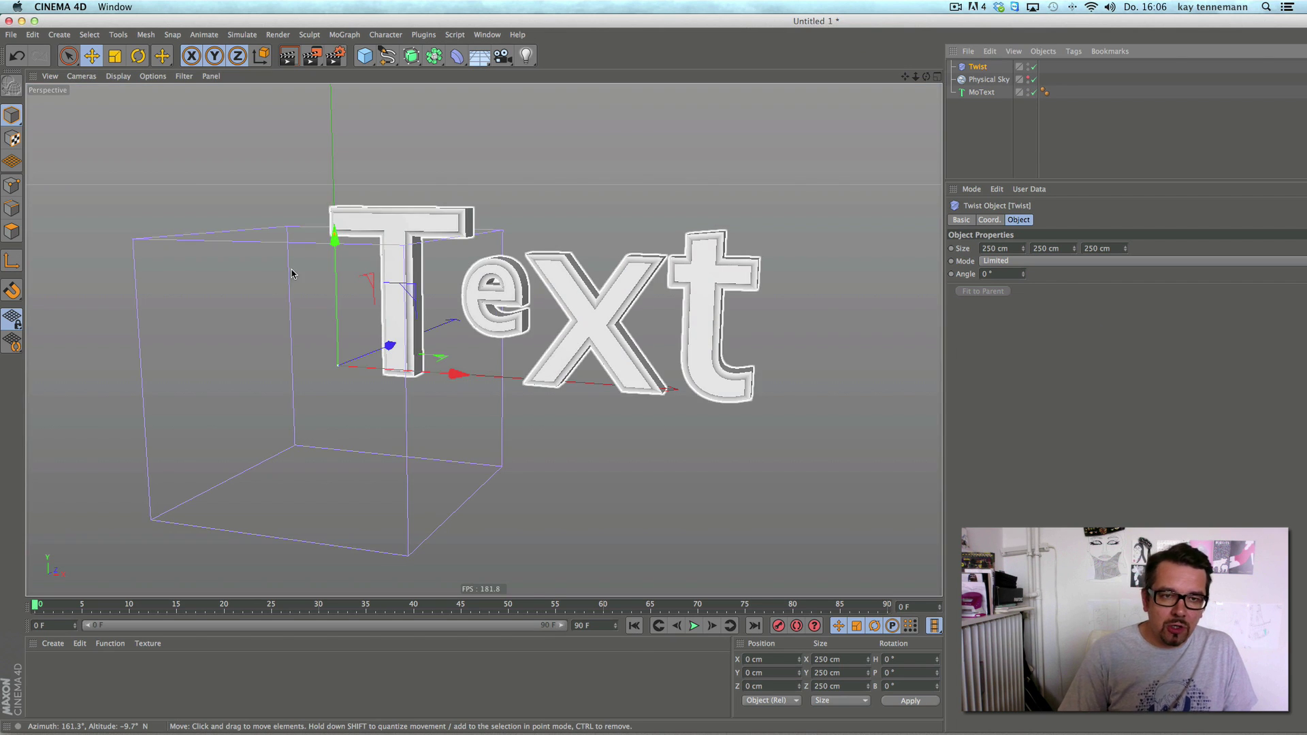
left_click_drag(458, 376, 653, 382)
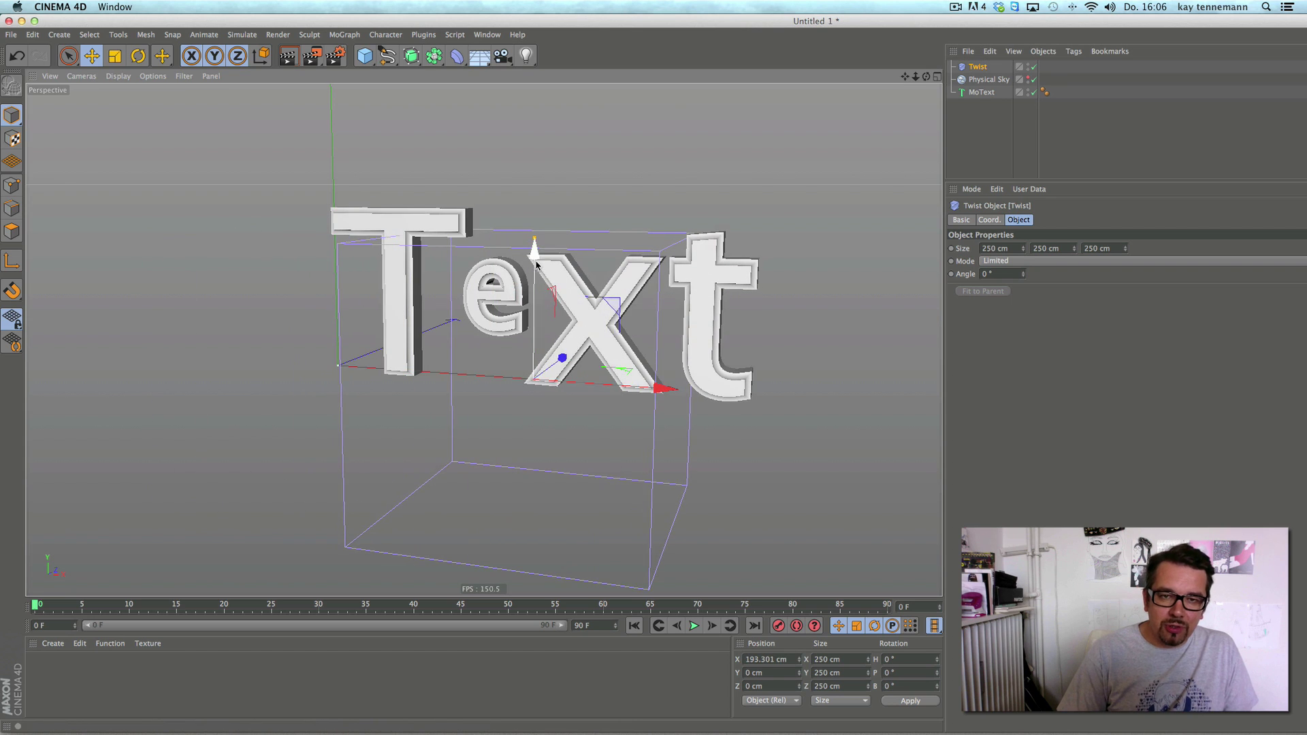
left_click_drag(535, 240, 535, 166)
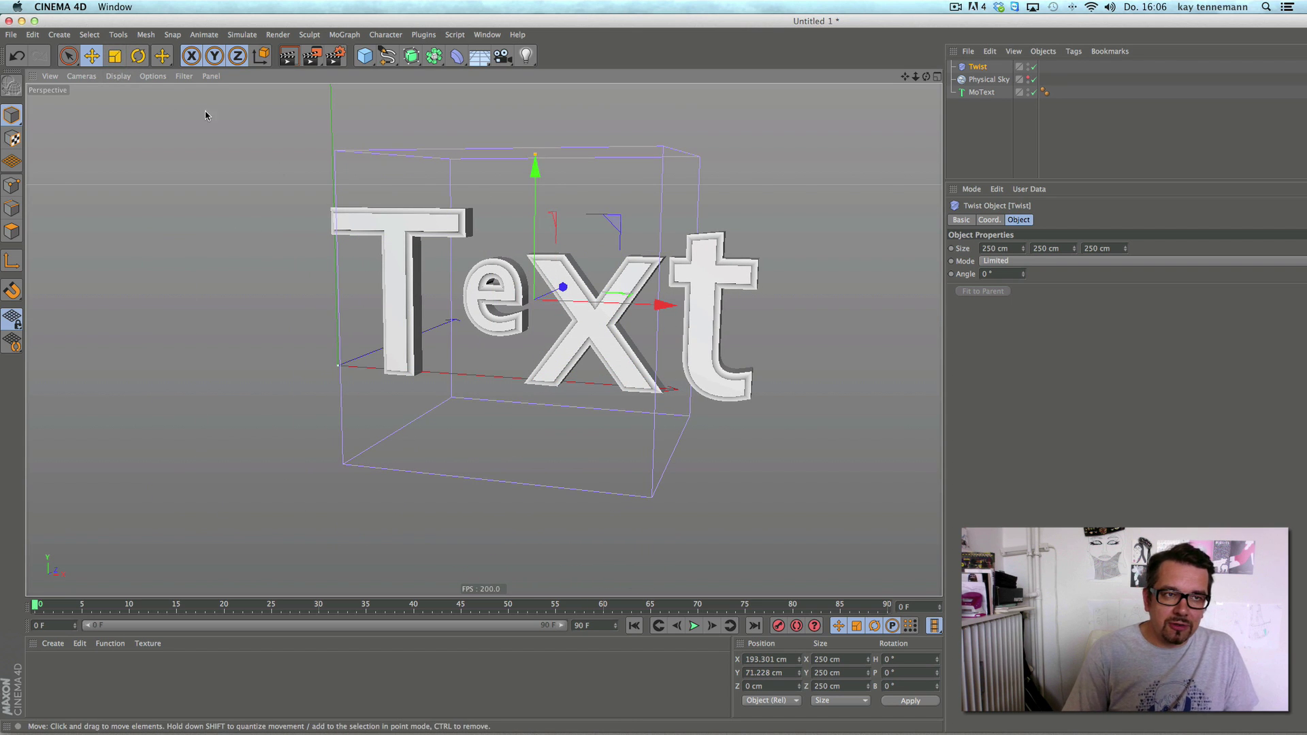
Step: Try to scale the Twist deformer along its vertical axis, and undo the change
key("t")
left_click_drag(535, 155, 555, 204)
left_click(17, 56)
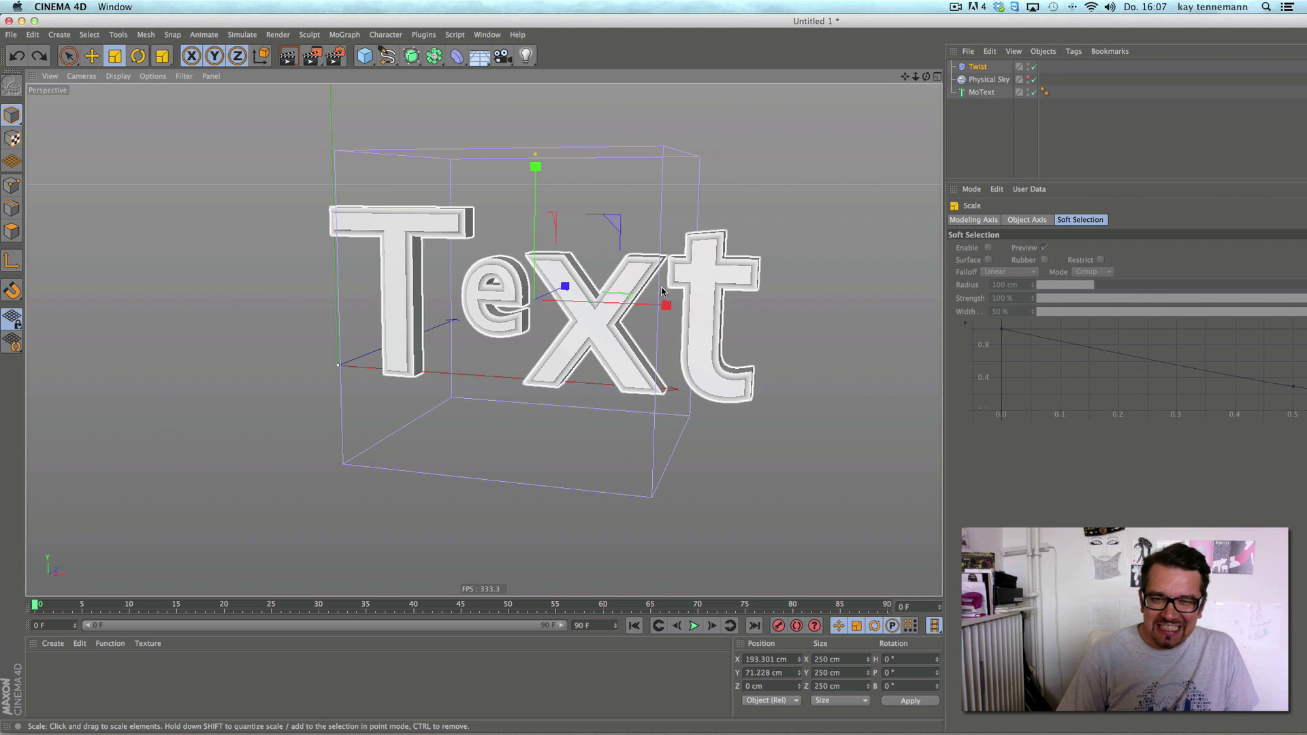
Step: Try scaling the Twist deformer uniformly to about 355 cm, nesting it under the MoText and adjusting its twist angle
left_click_drag(667, 306, 722, 329)
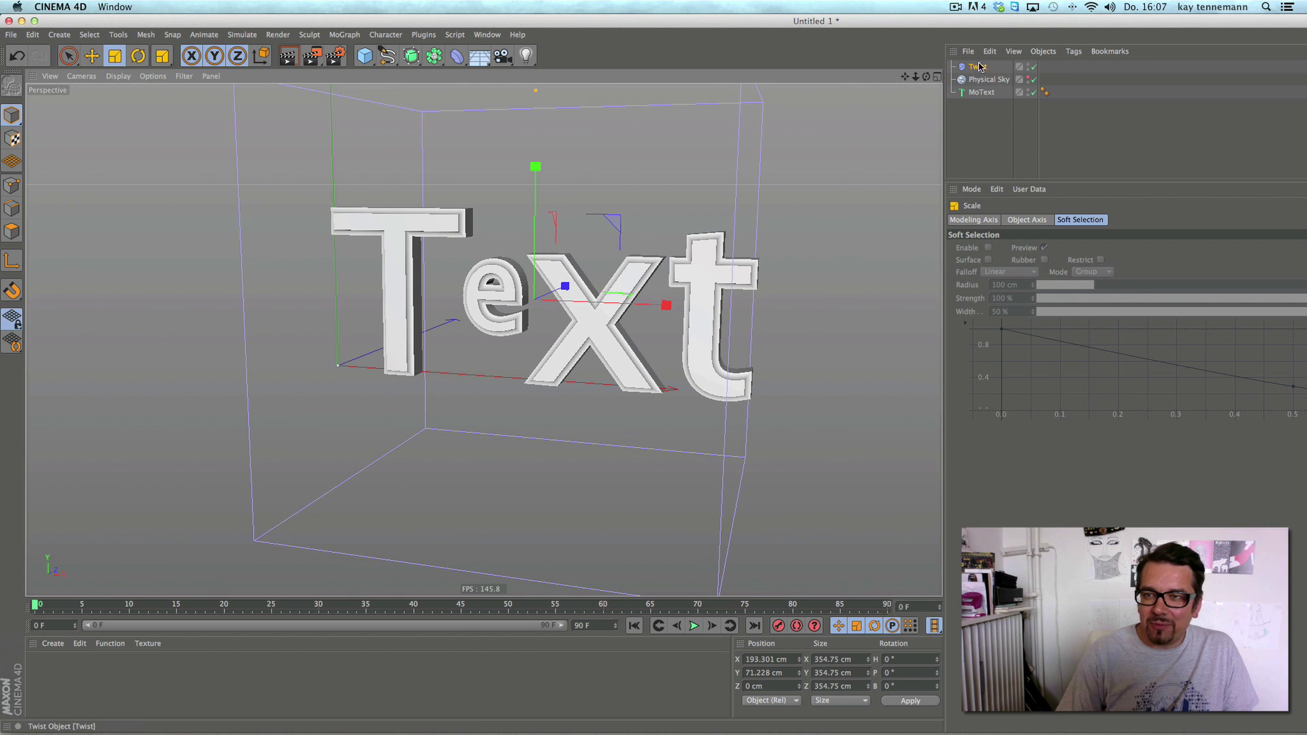
left_click_drag(978, 66, 982, 92)
left_click_drag(1023, 275, 1017, 197)
Step: Delete the manually positioned Twist deformer from the scene
left_click(982, 93)
key("Delete")
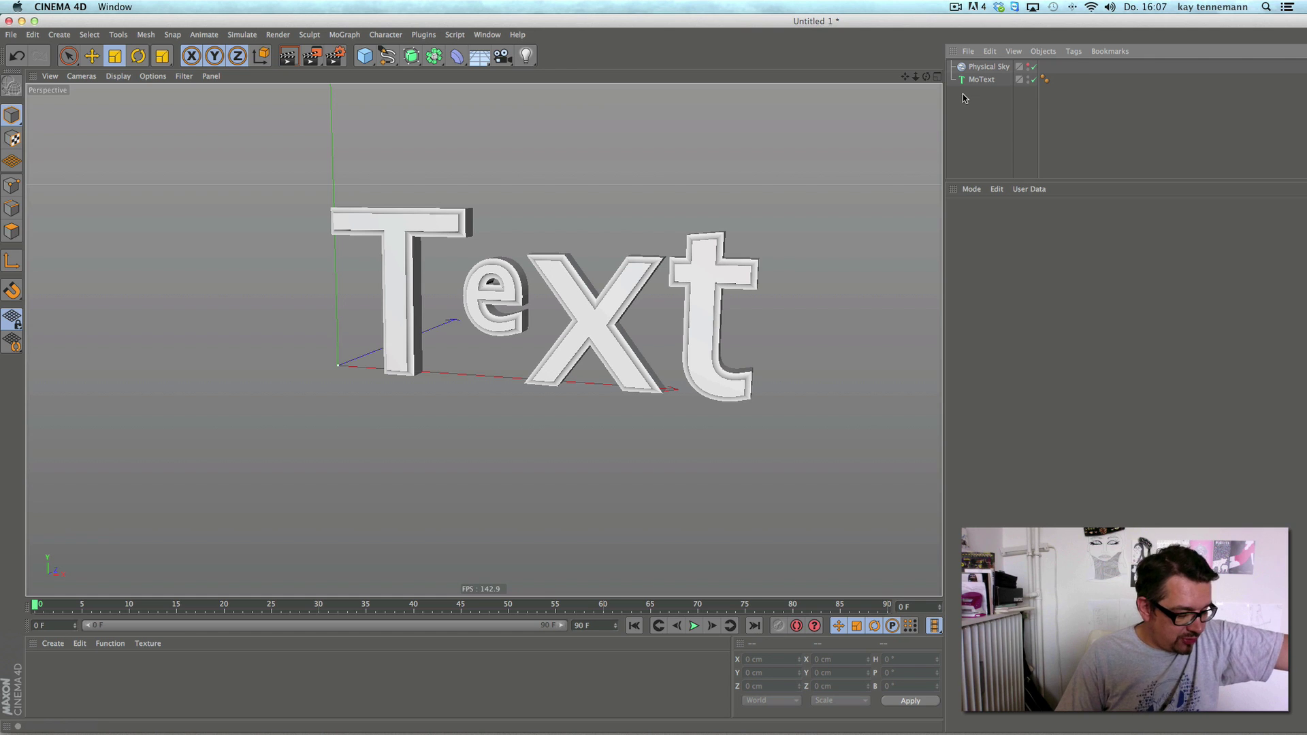
Step: Add a new Twist deformer directly as a child of the MoText, automatically fitted to the text's dimensions
left_click(981, 80)
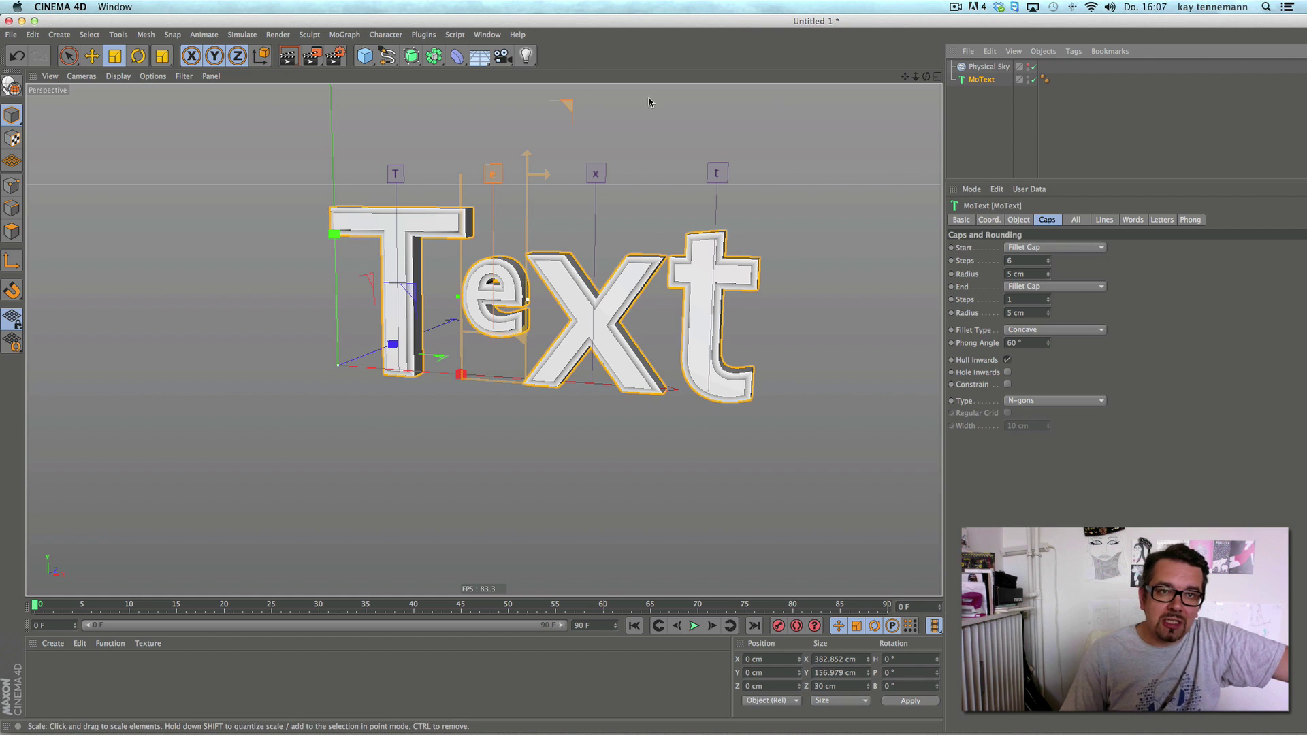
left_click(456, 56)
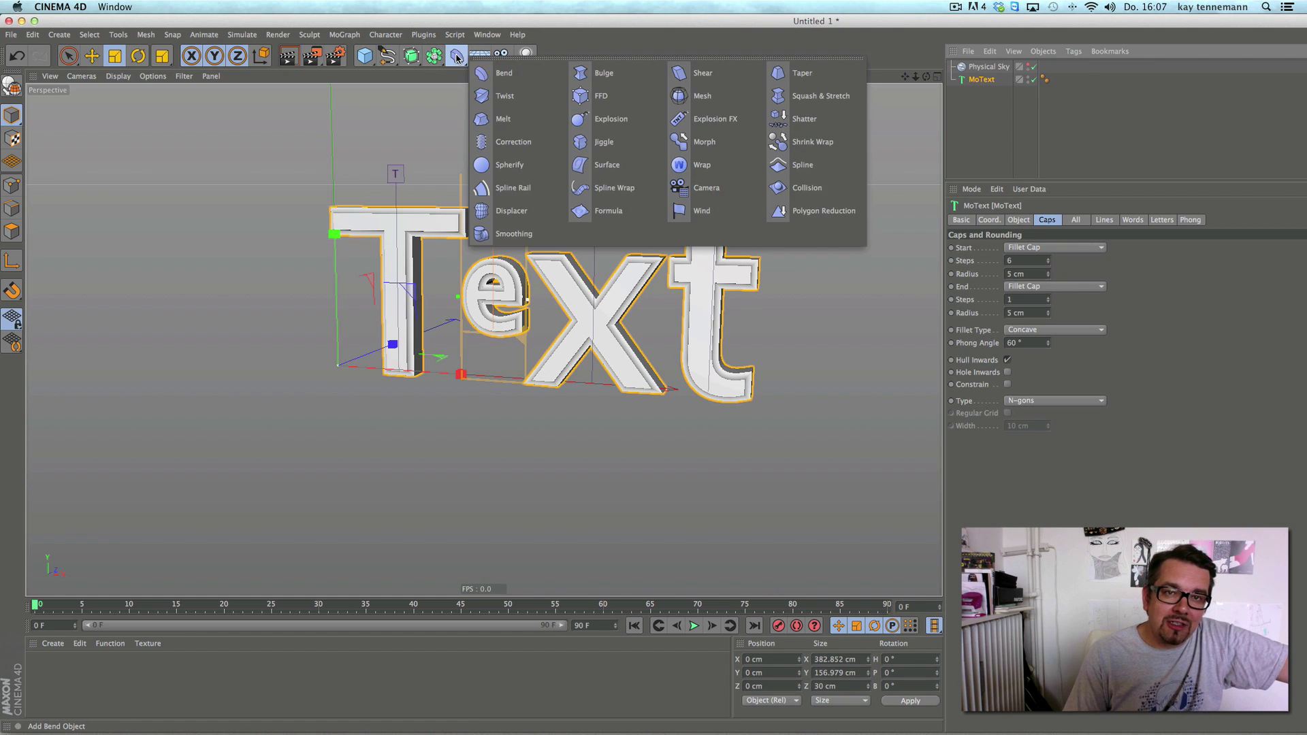
left_click(490, 97, "shift")
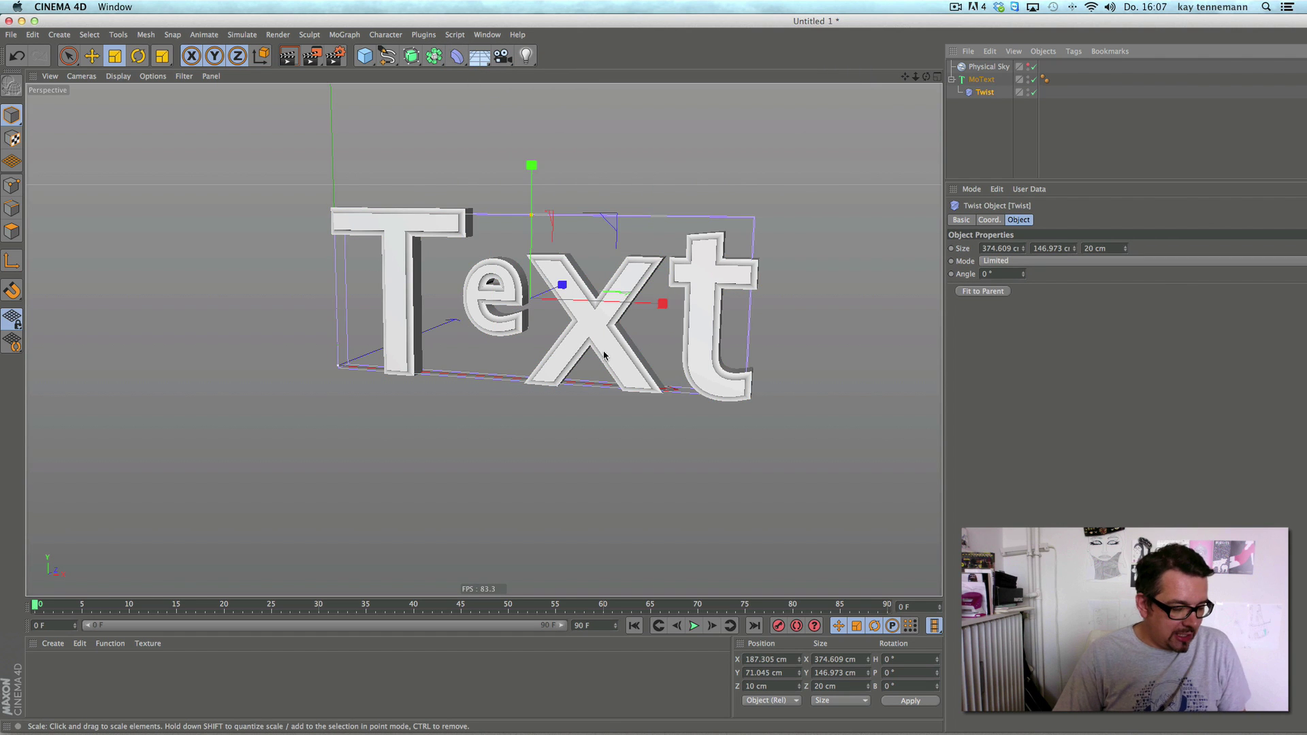
Step: Set the angle of the Twist deformer under the MoText to -1°
mouse_move(590, 348)
left_mouse_down("alt")
mouse_move(589, 525)
mouse_move(589, 204)
mouse_move(582, 360)
mouse_move(597, 371)
left_mouse_up("alt")
left_click_drag(567, 320, 569, 354, "alt")
middle_click_drag(569, 353, 578, 331, "alt")
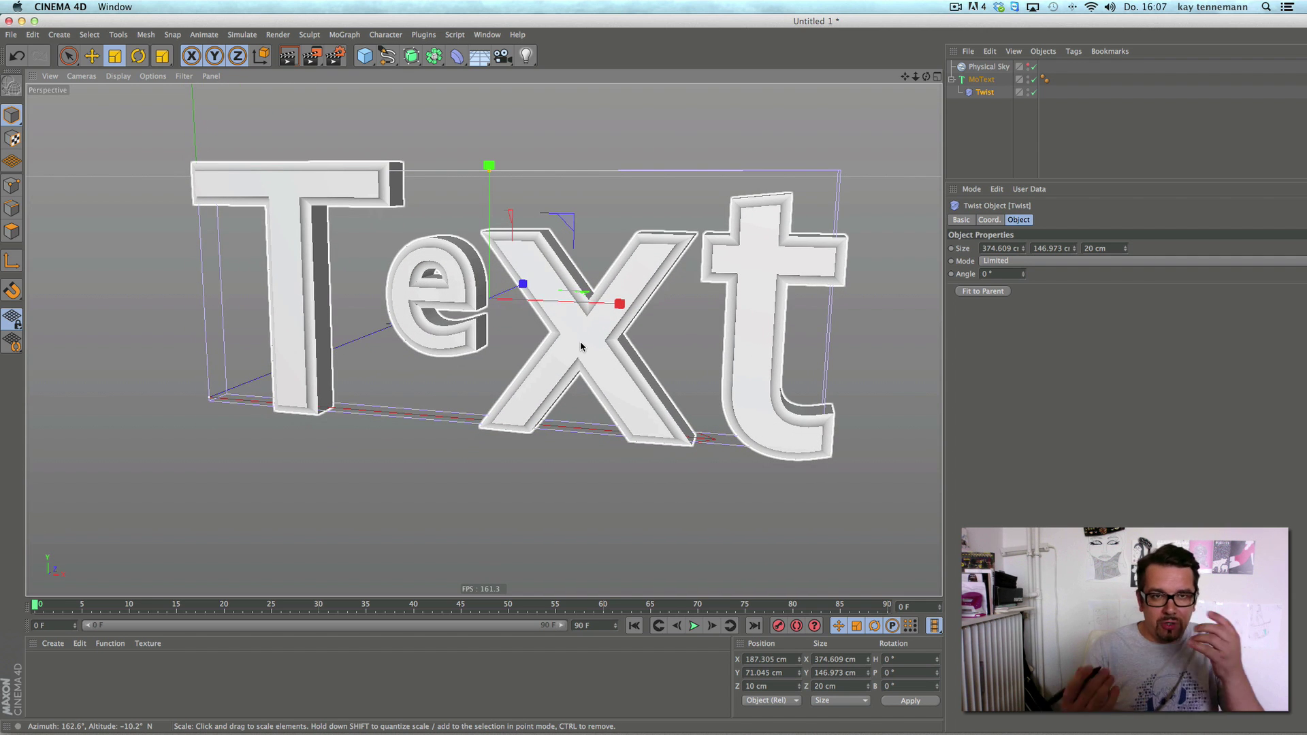
left_click(1003, 141)
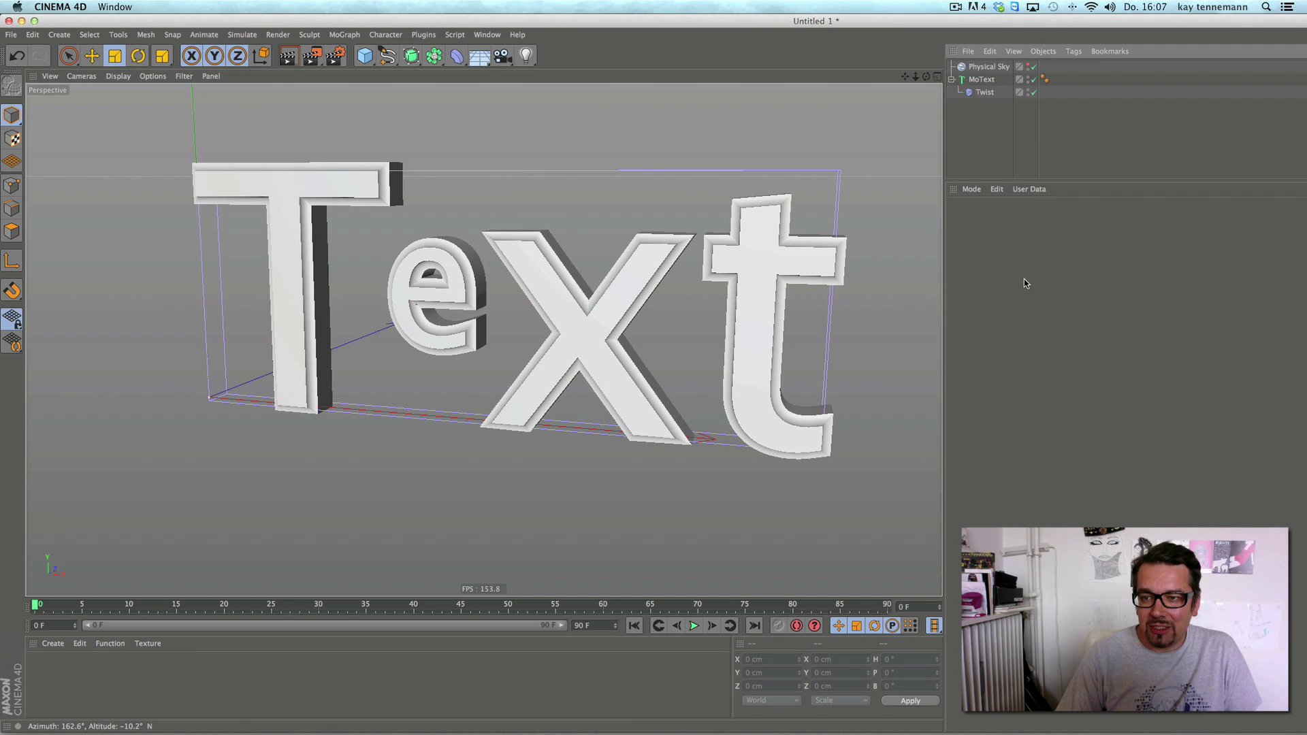
left_click(970, 92)
mouse_move(1023, 273)
left_mouse_down()
mouse_move(1014, 197)
mouse_move(1008, 325)
mouse_move(1008, 276)
mouse_move(1009, 306)
mouse_move(1009, 289)
left_mouse_up()
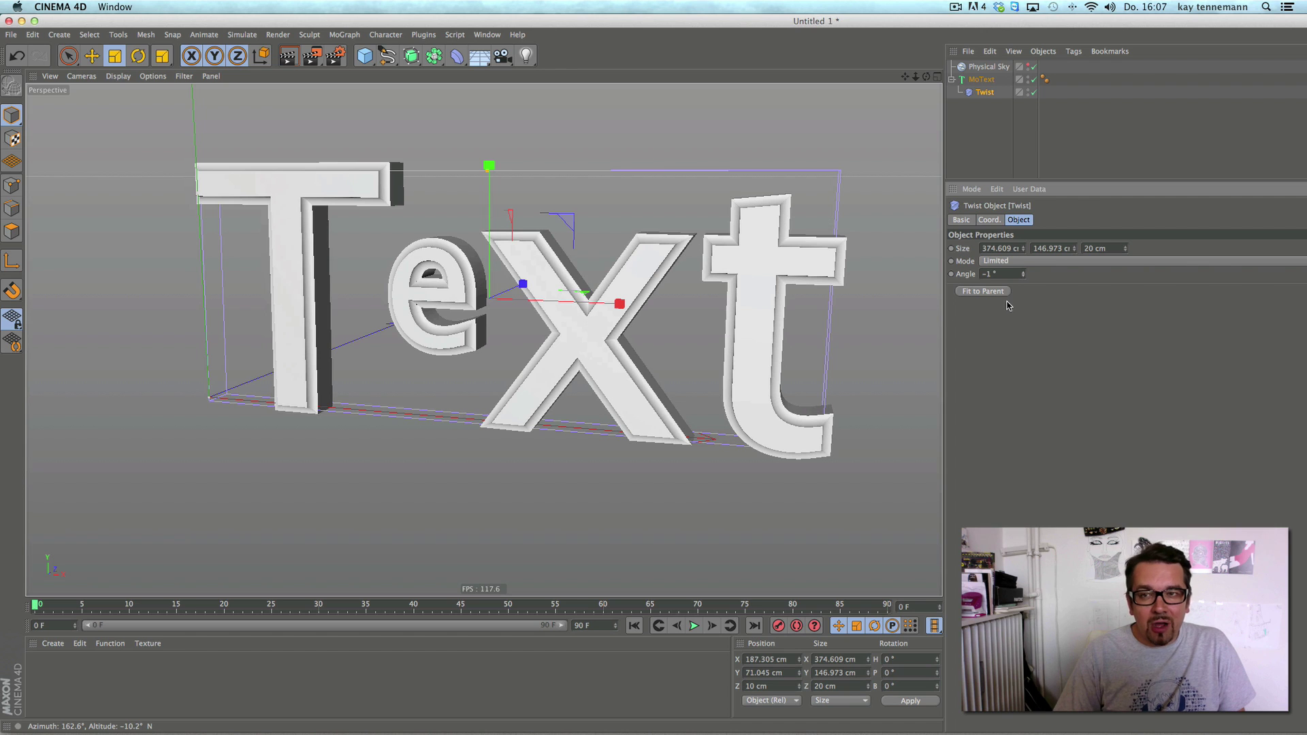